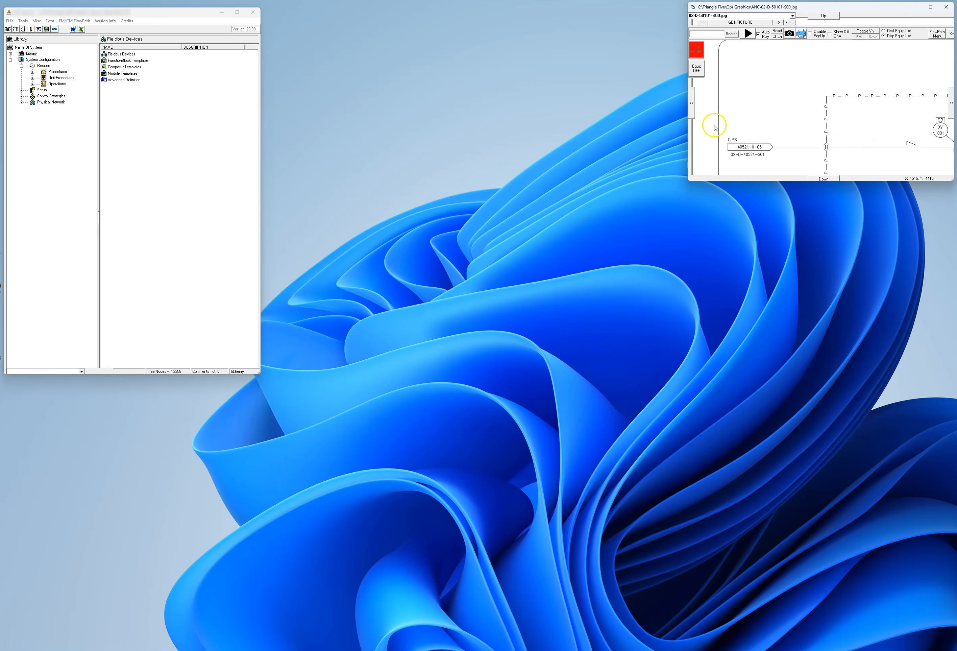
Step: Enlarge the drawing window until it fills the desktop area beside the configuration browser
drag(688, 180, 262, 168)
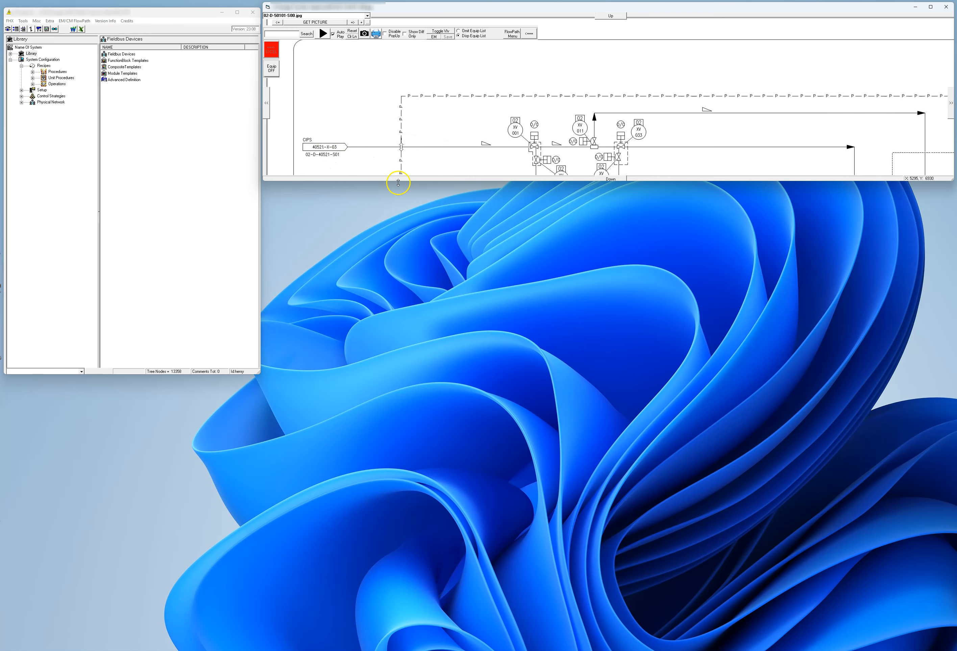
drag(399, 181, 420, 555)
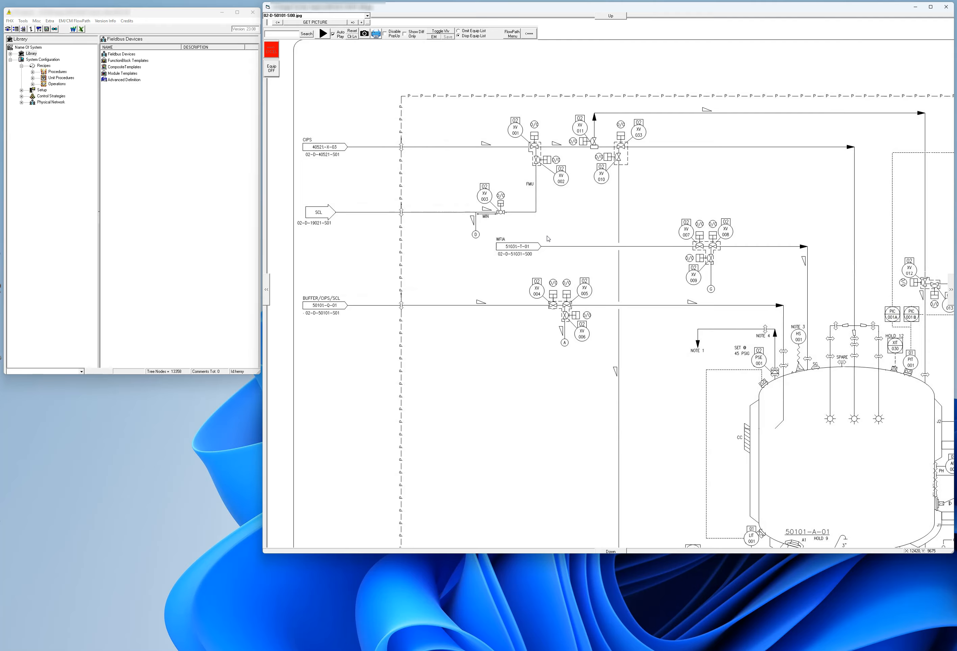
Step: Expand Control Strategies and unit module UM_76513 in the tree, and widen the tree area to show full names
click(22, 97)
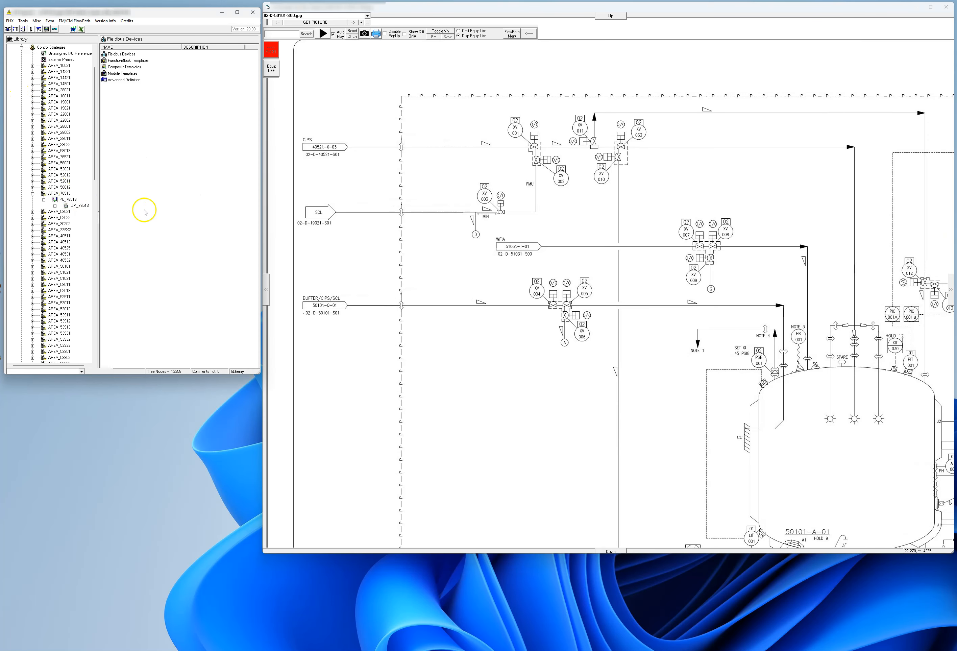
click(78, 206)
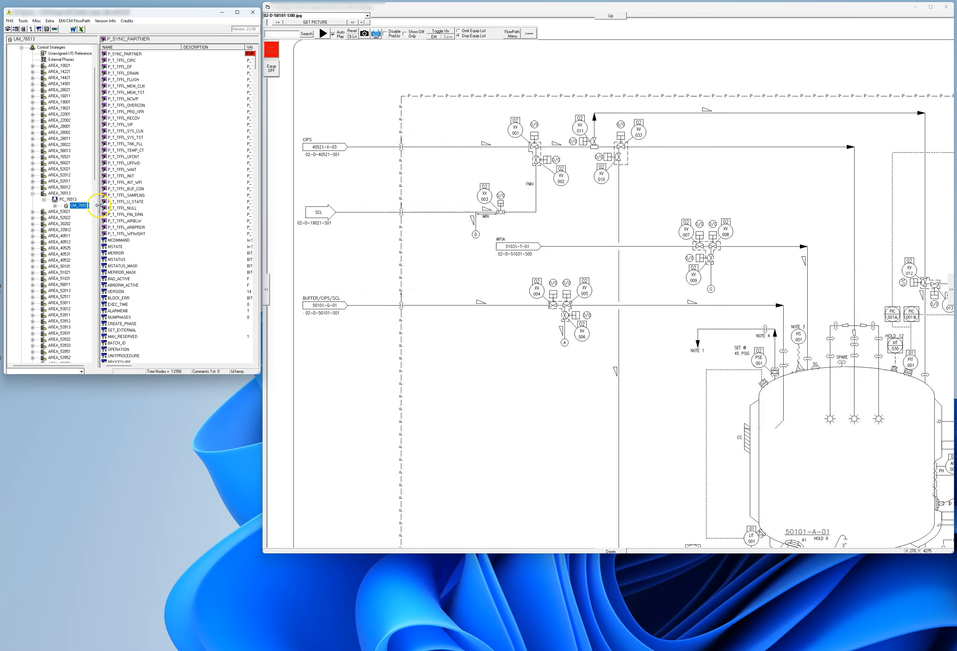
drag(97, 206, 123, 205)
click(55, 206)
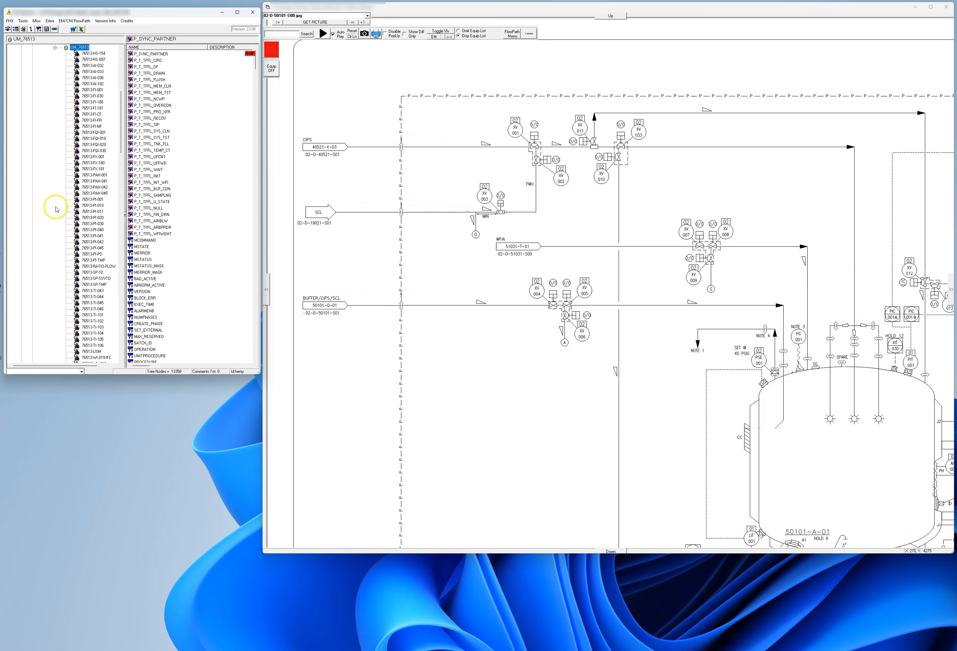
Step: Locate module 76513-TI-043 in the tree and find it on the FlowPath graphic
mouse_move(123, 116)
mouse_down()
mouse_move(124, 140)
mouse_move(124, 129)
mouse_up()
click(97, 200)
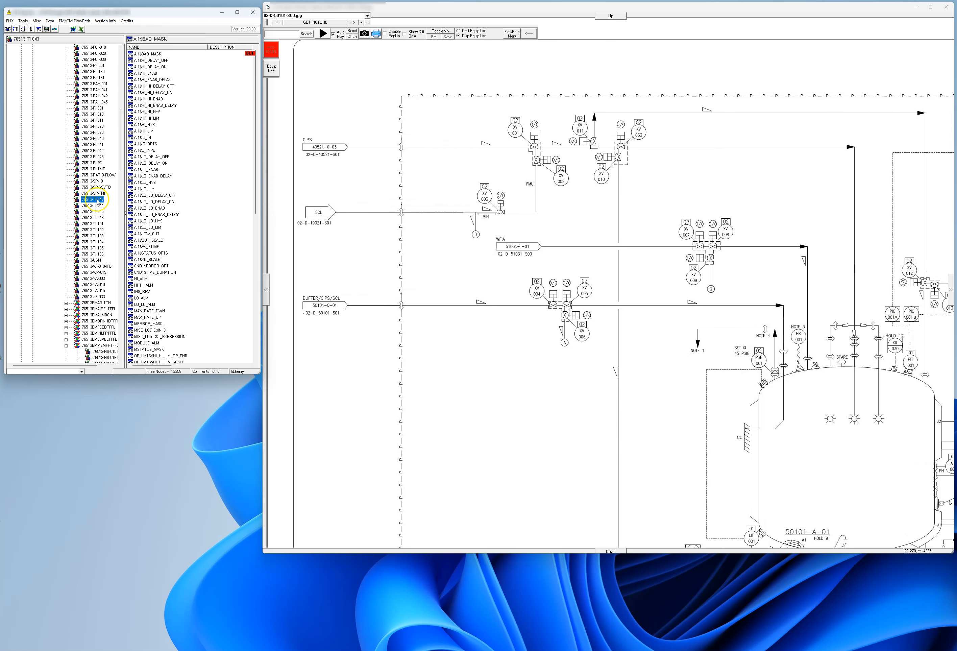
right_click(98, 201)
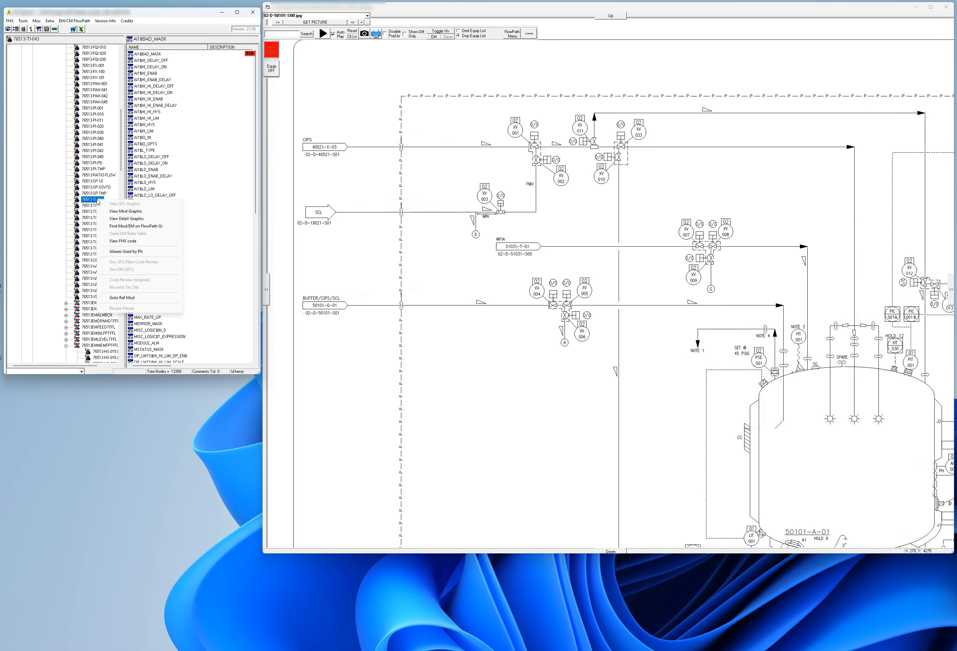
click(137, 227)
click(137, 227)
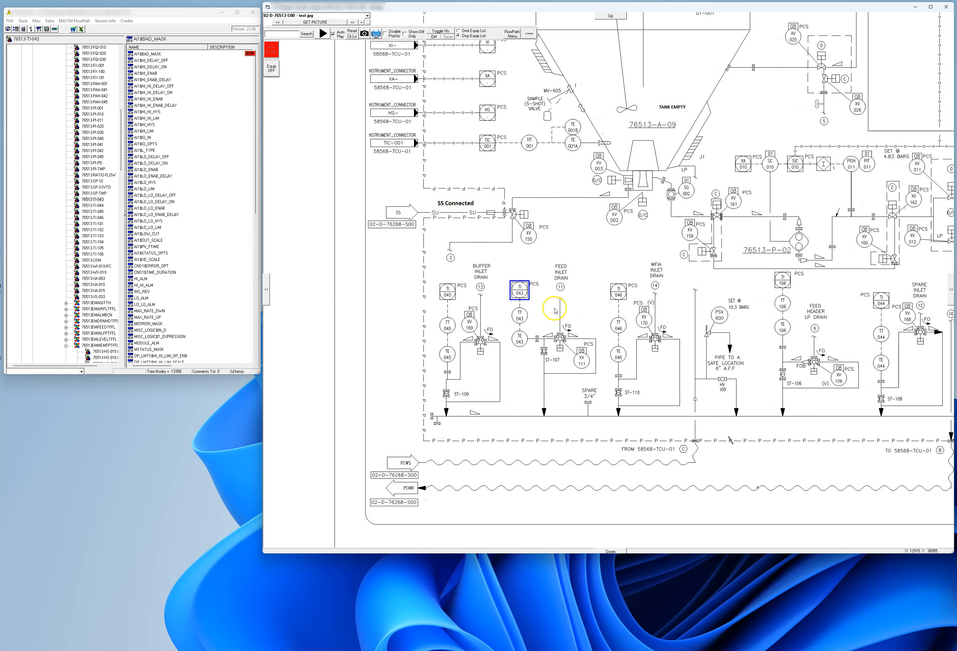
Step: Find pump 76513-P-002 in the configuration from its symbol on the drawing and select its entry in the contents list
drag(583, 249, 566, 291)
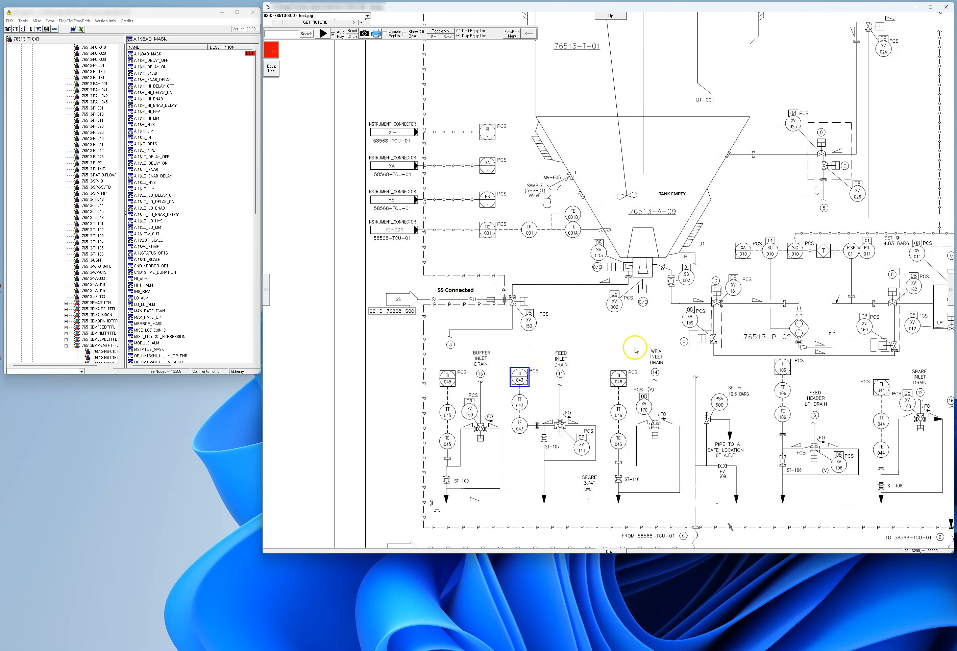
scroll(624, 344, right, 8)
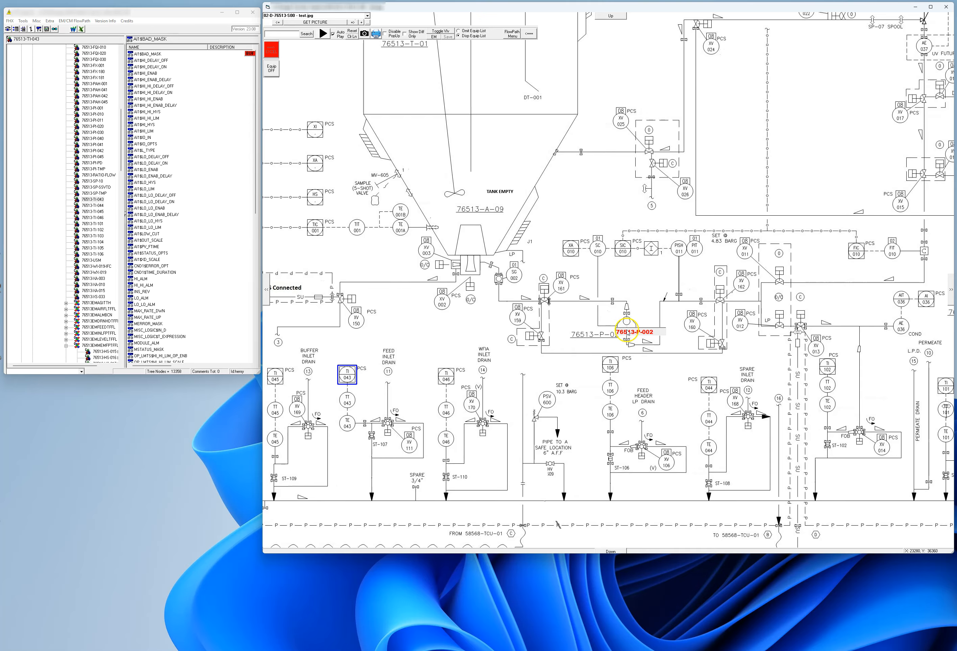
click(621, 334)
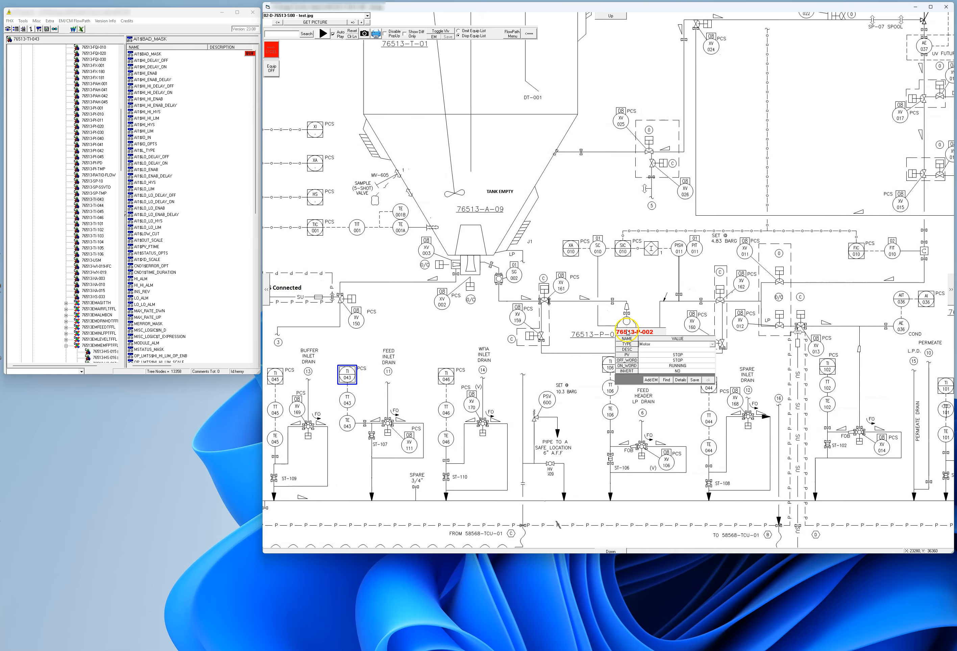
click(666, 380)
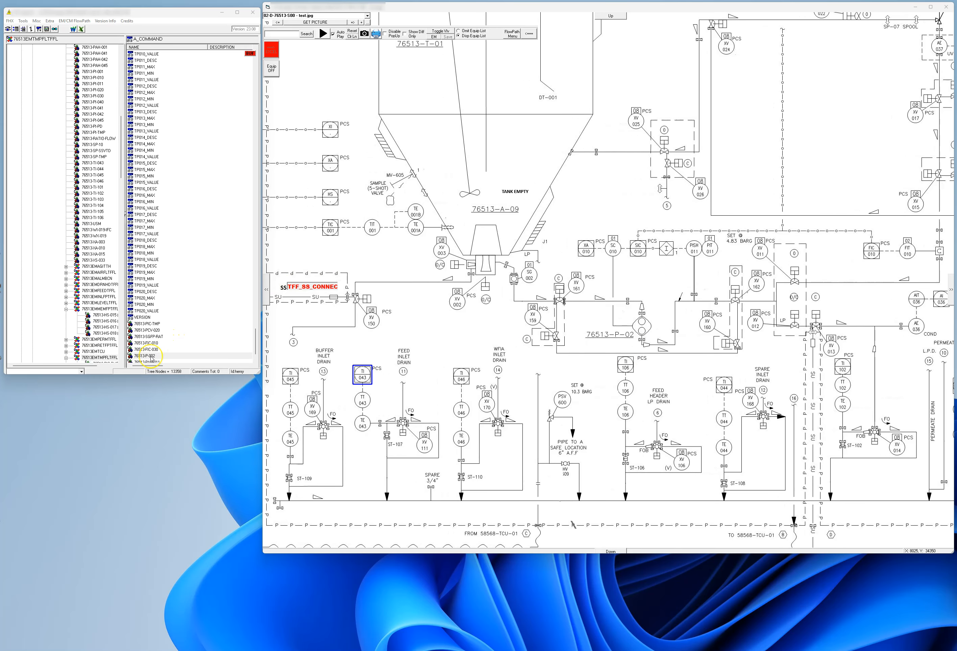
click(151, 356)
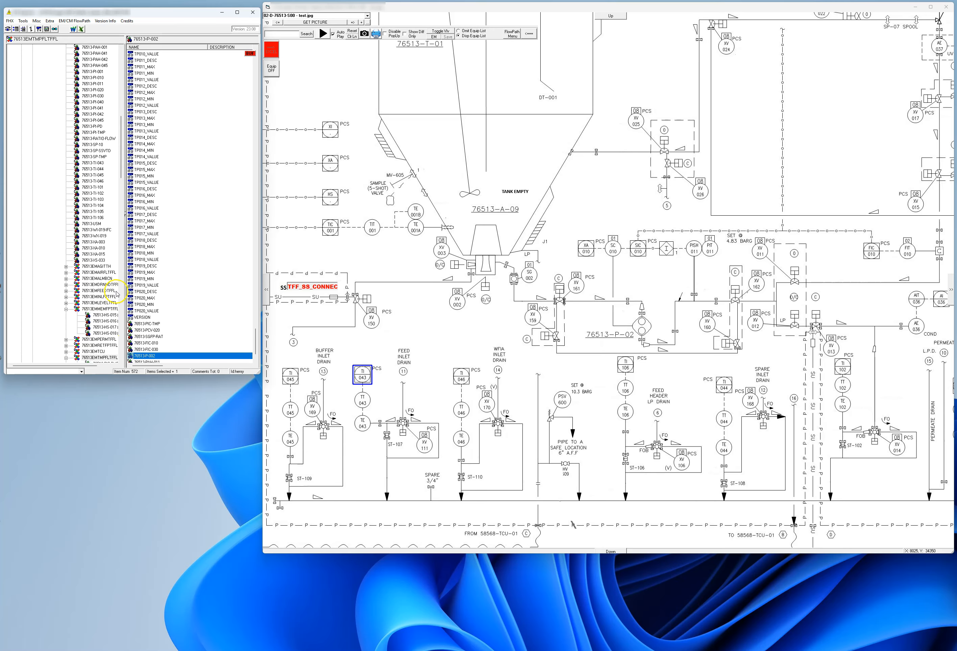
Step: Widen the tree area again and find equipment module 76513EMFEEDTFFL on the FlowPath graphic
drag(124, 294, 149, 293)
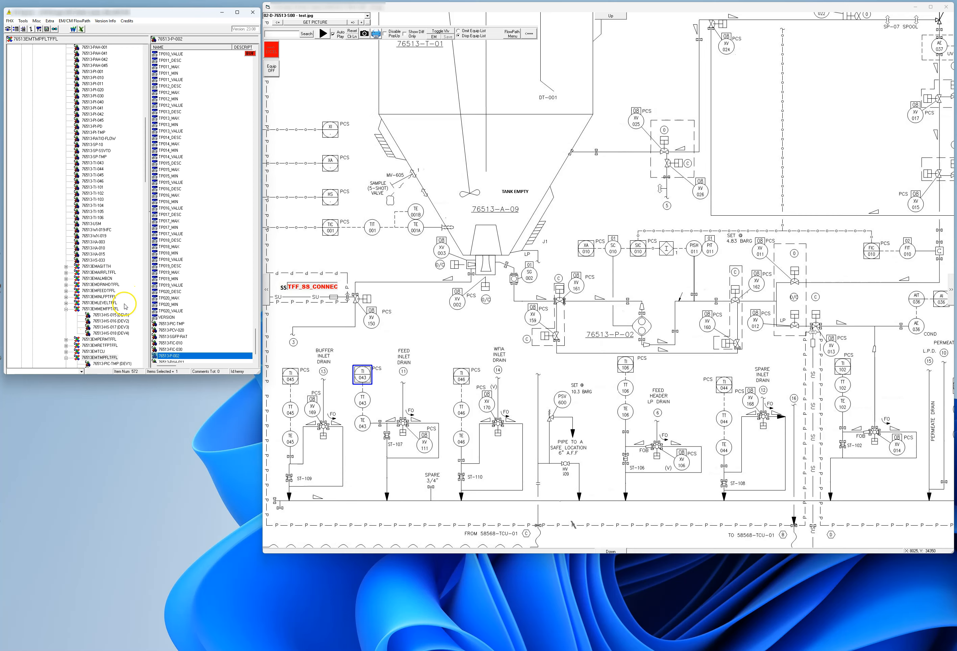
click(111, 291)
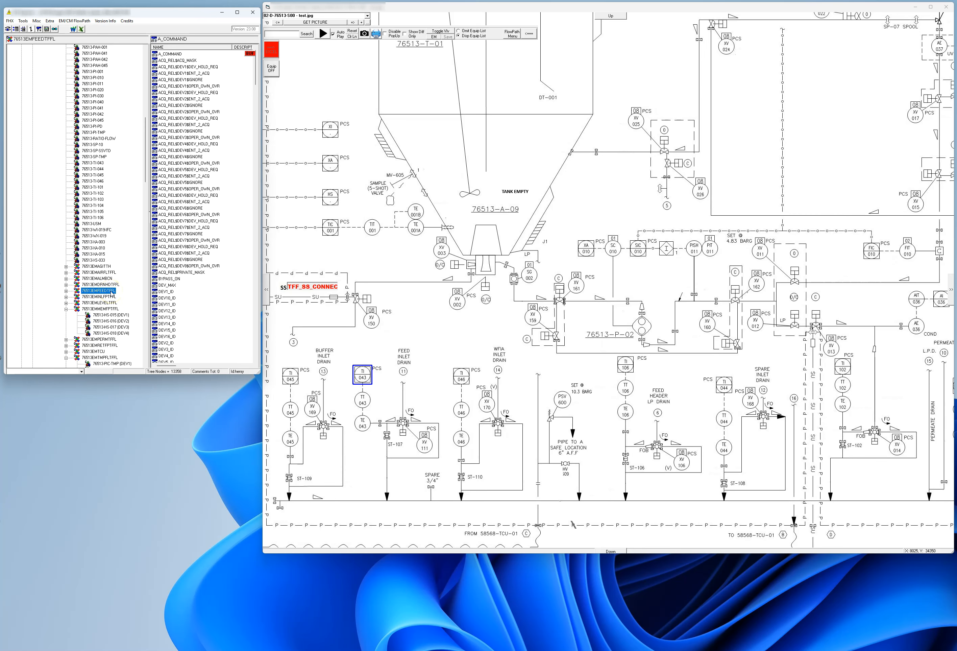
right_click(111, 292)
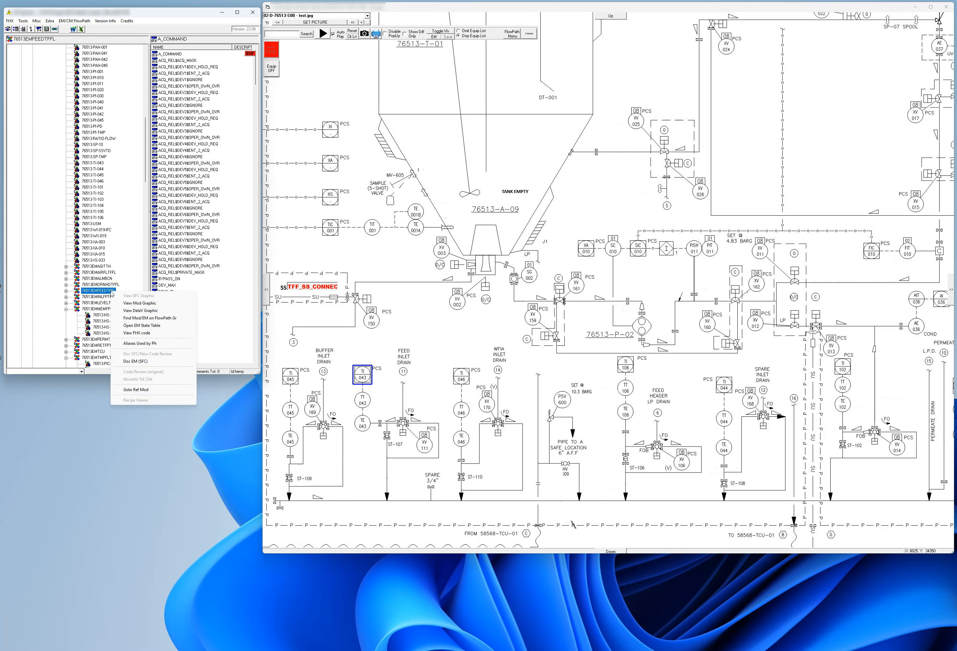
click(139, 318)
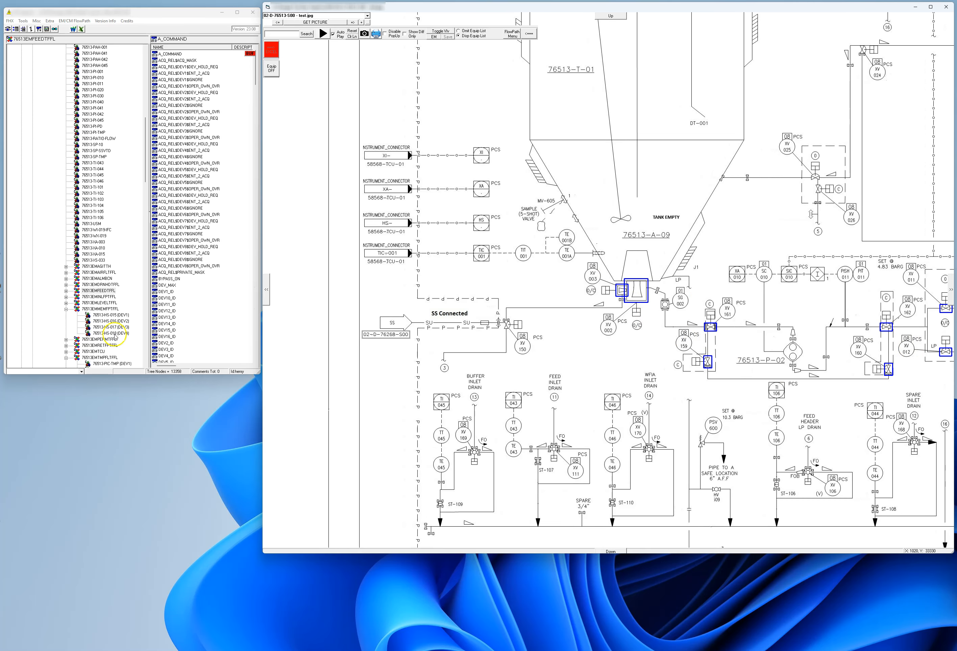
Step: Expand the devices of 76513EMFEEDTFFL and open its EM state table
click(66, 292)
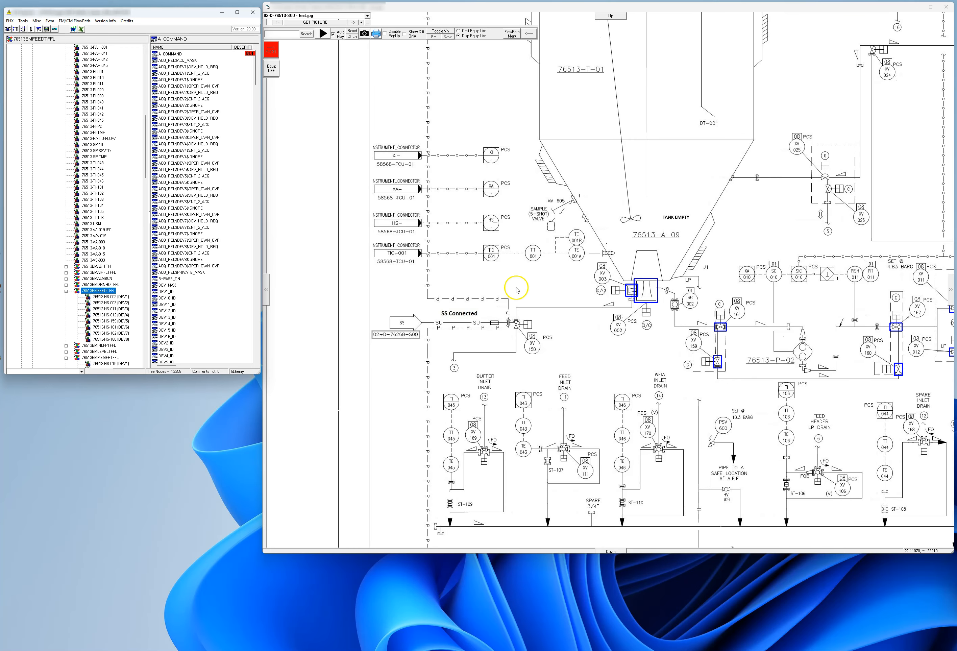
drag(635, 378, 439, 382)
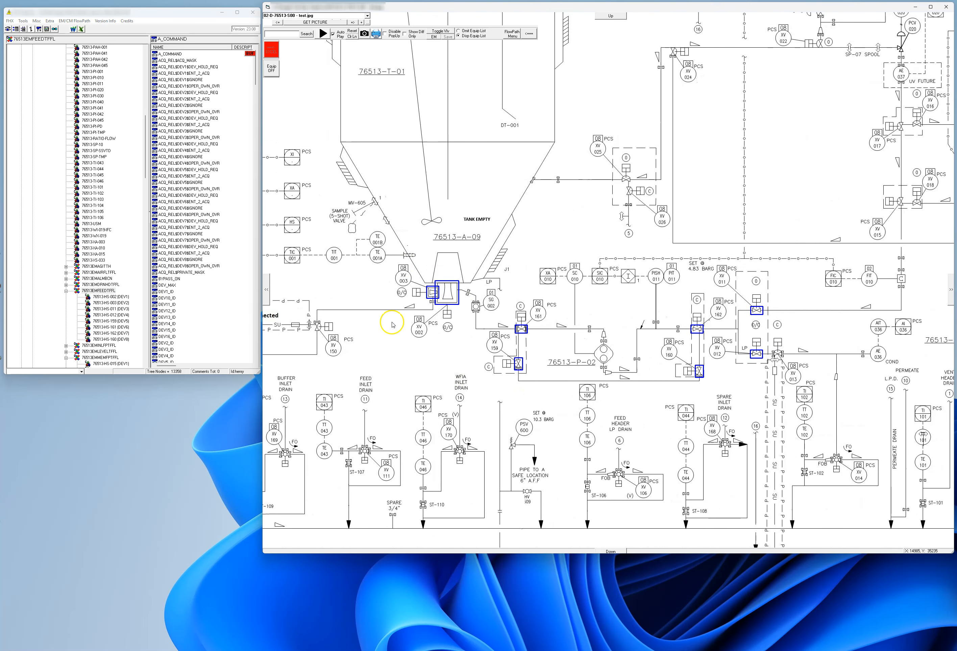
right_click(105, 290)
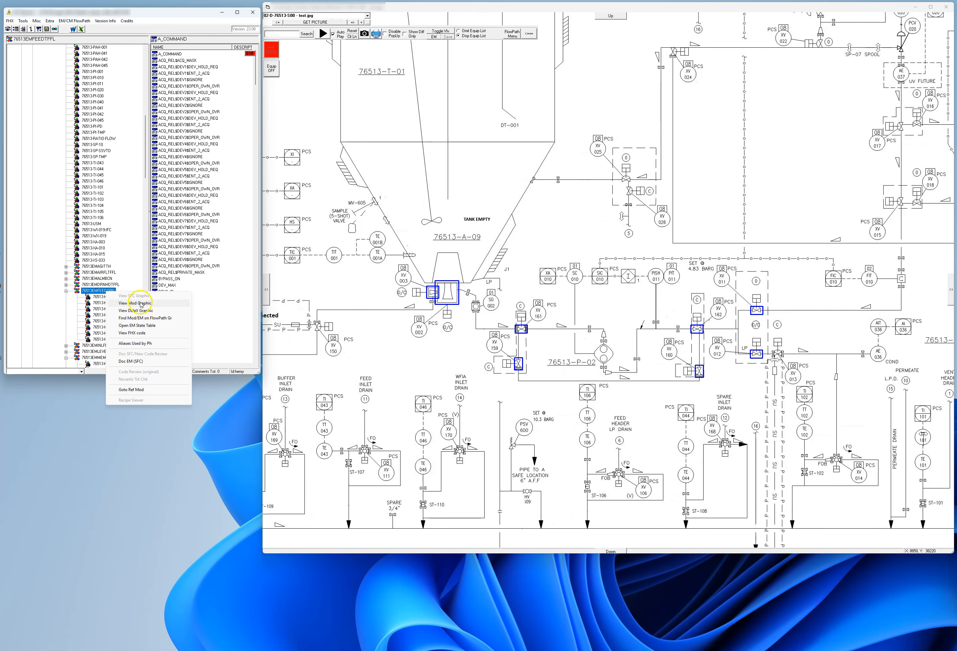
click(137, 325)
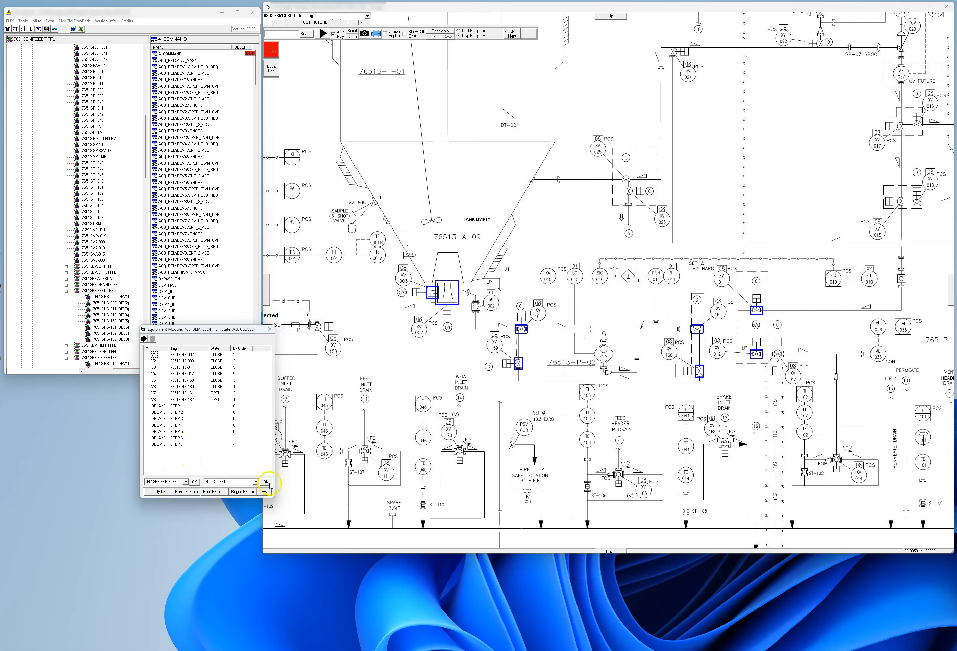
Step: Start the flow-path simulation with valve toggling enabled, and introduce flow at tank 76513-A-09 through the marker just above TANK EMPTY
click(324, 34)
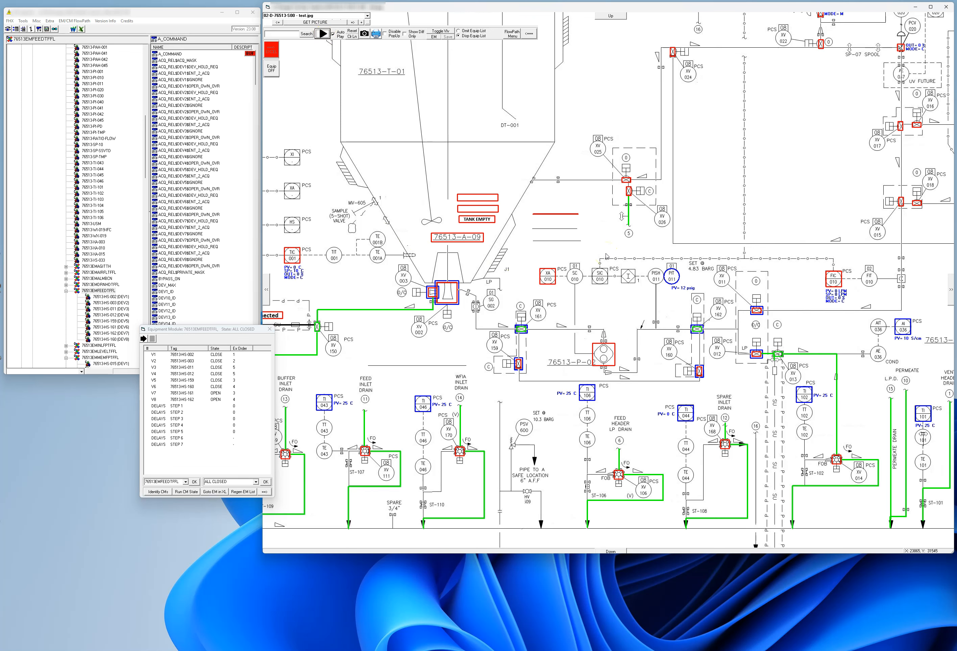
click(440, 31)
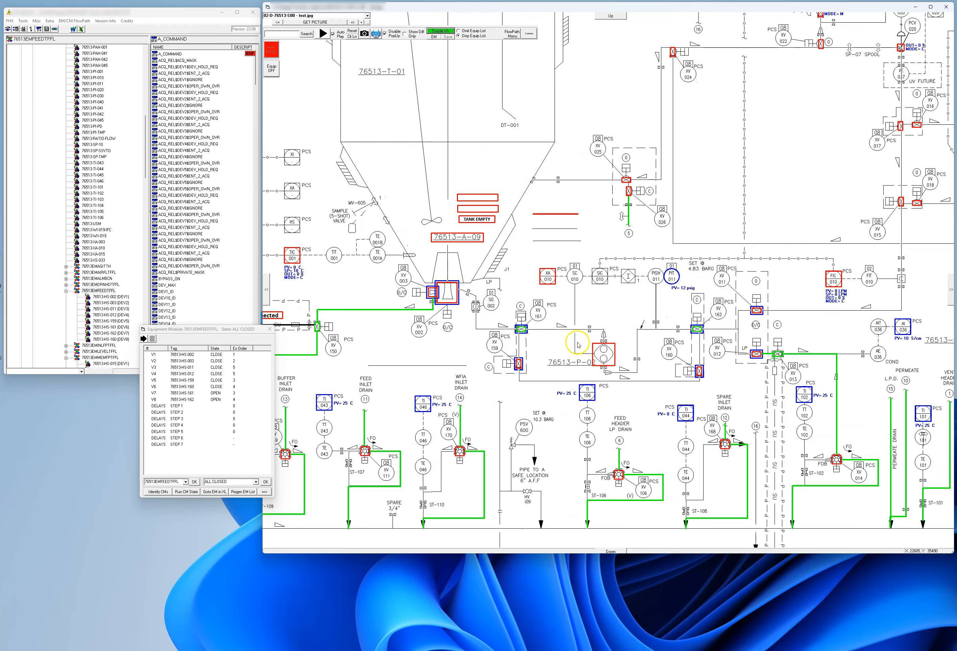
click(471, 208)
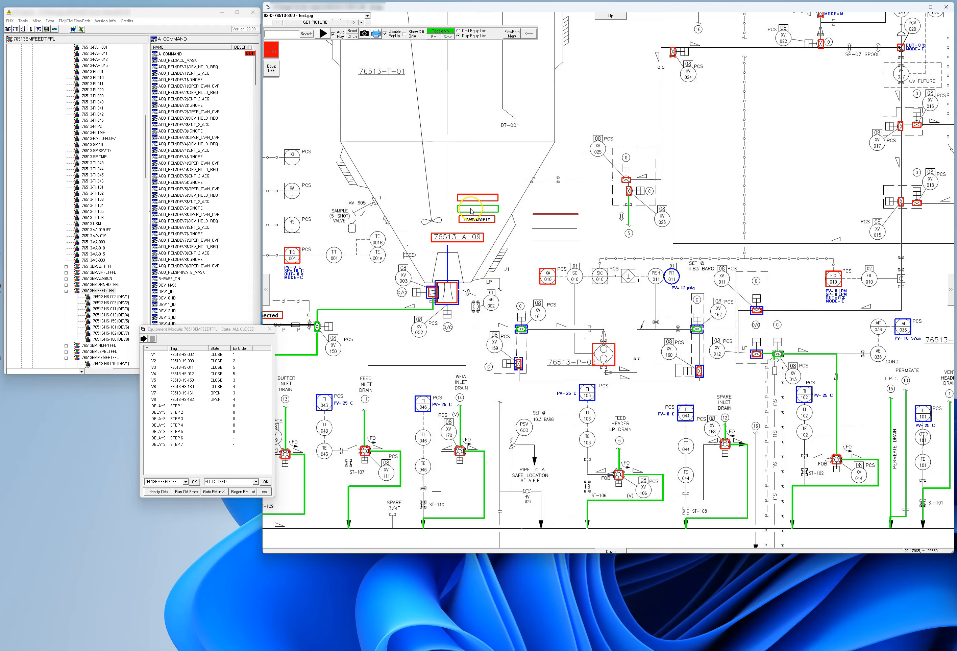
click(479, 208)
Step: Load the FEED state for equipment module 76513EMFEEDTFFL and run it on the drawing
click(256, 481)
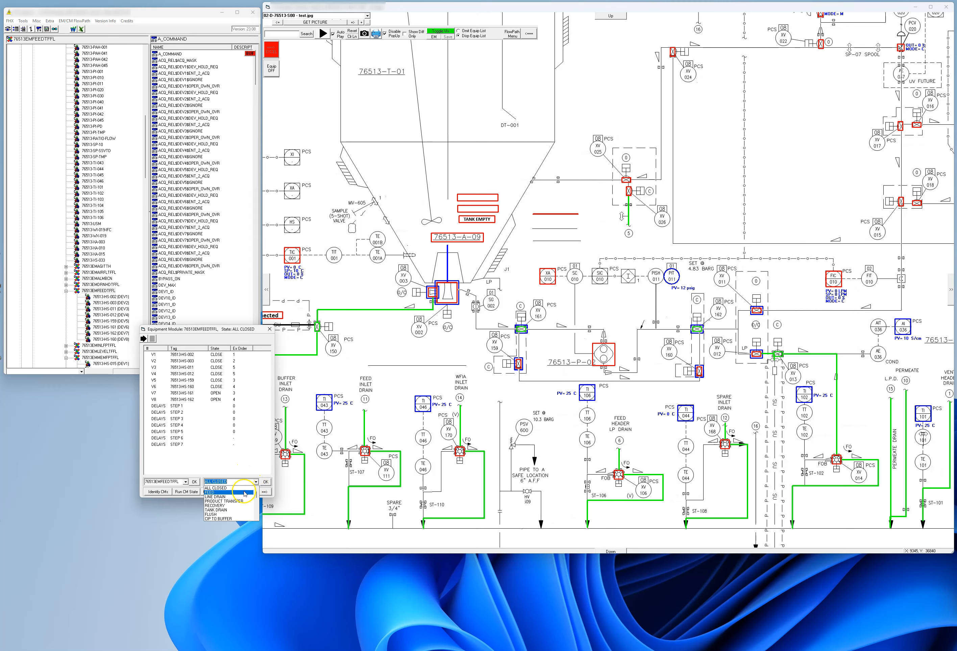
click(249, 495)
click(265, 482)
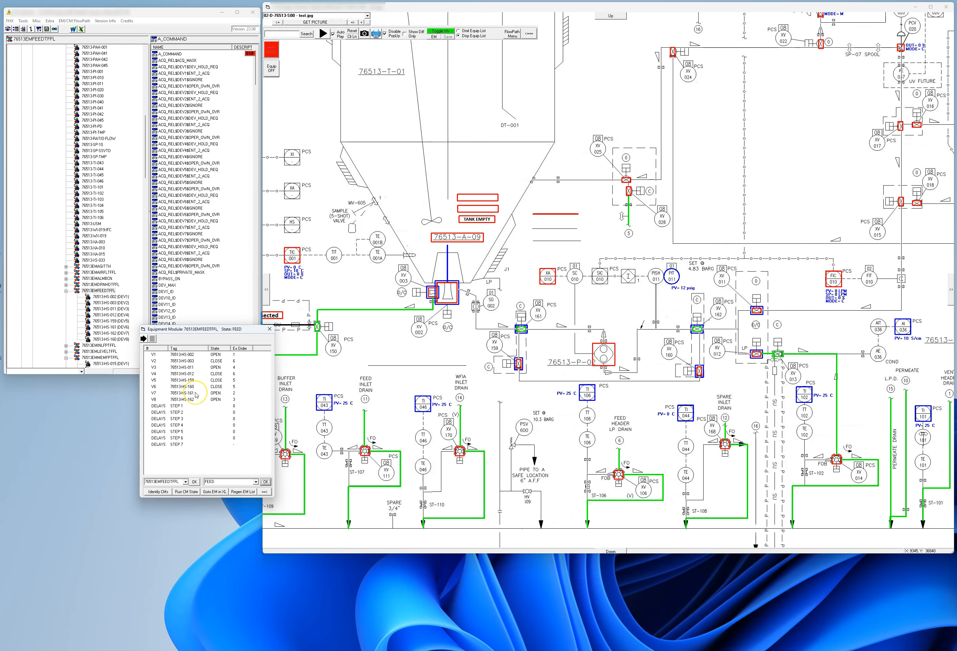
click(164, 494)
click(187, 492)
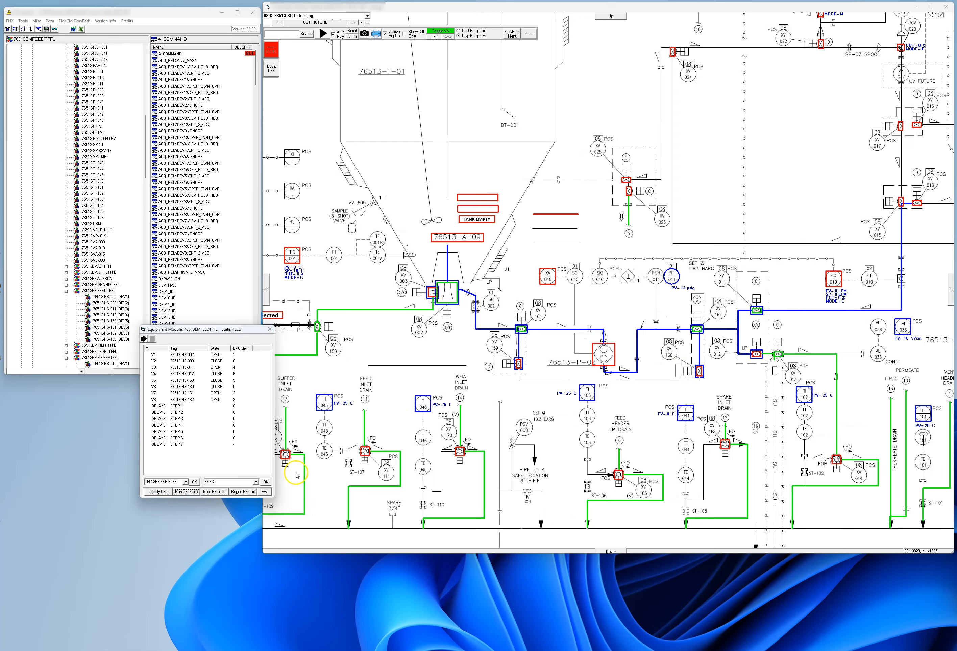
Step: Load and run the LINE DRAIN state for 76513EMFEEDTFFL, then close its state table
click(255, 481)
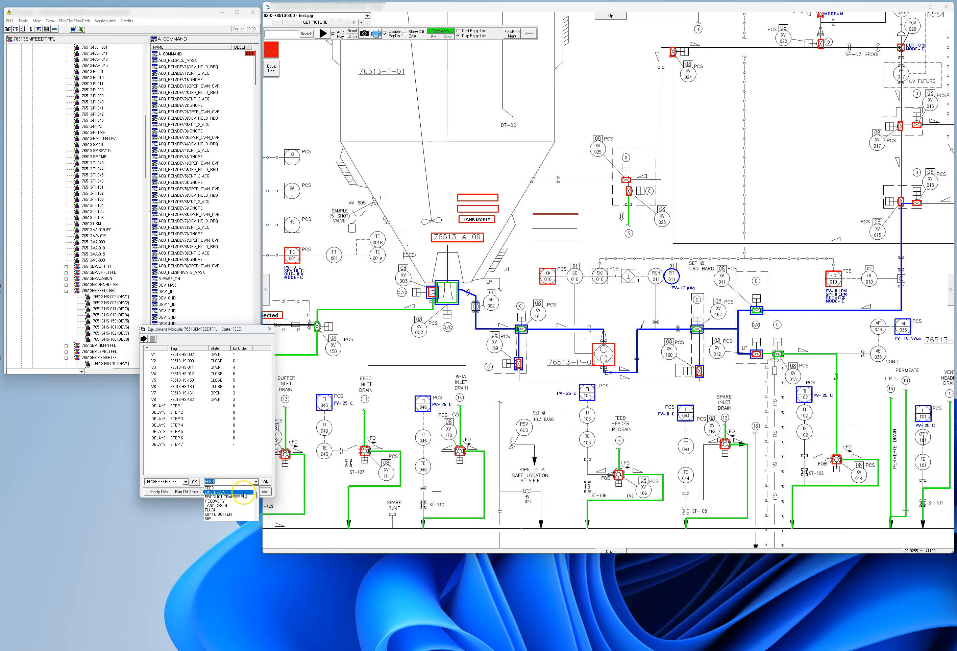
click(215, 492)
click(266, 482)
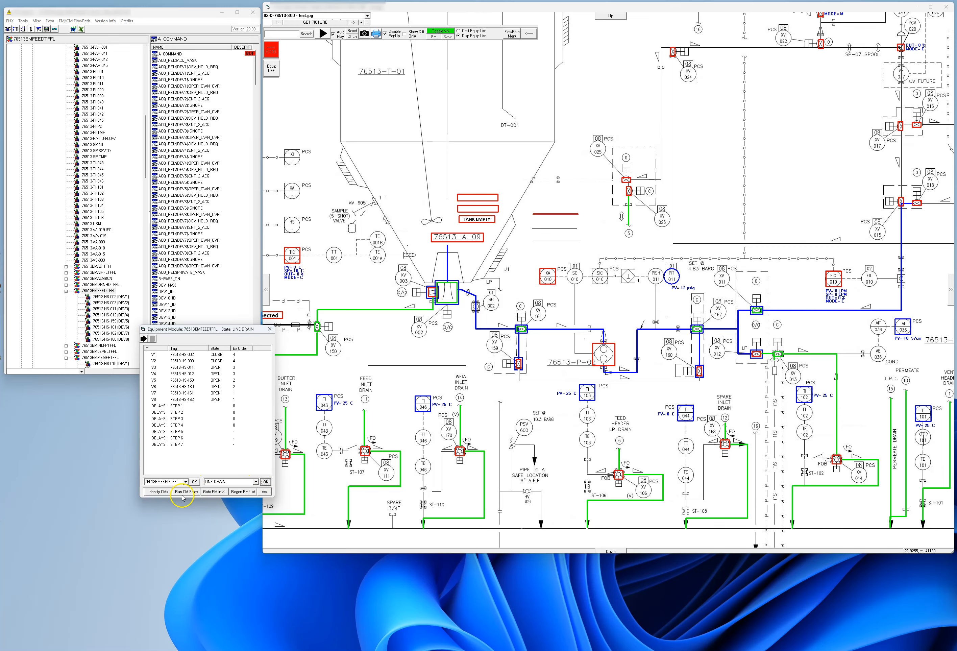
click(183, 493)
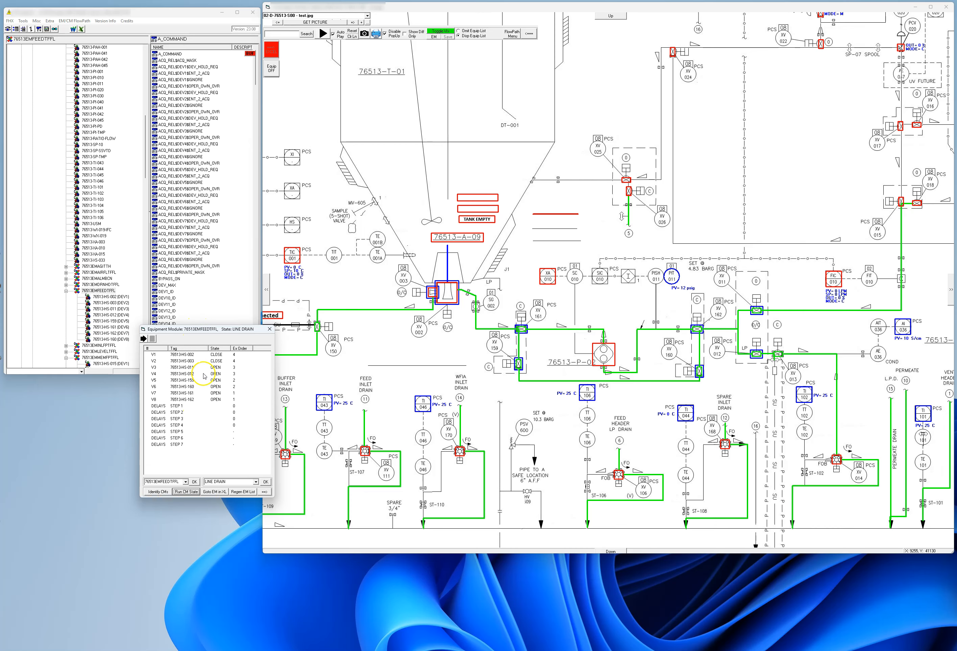
click(157, 368)
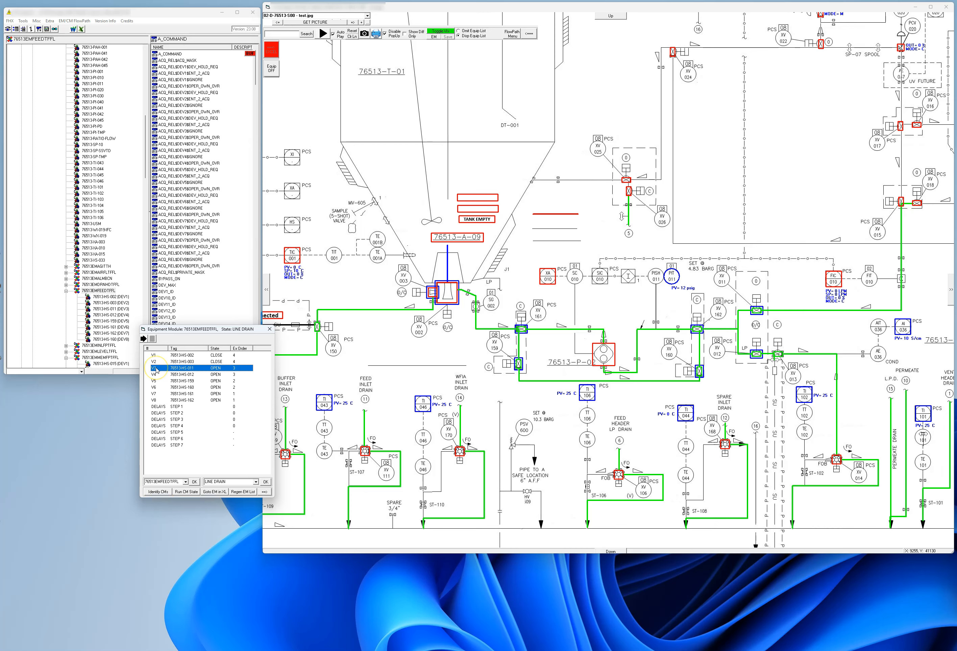
click(270, 329)
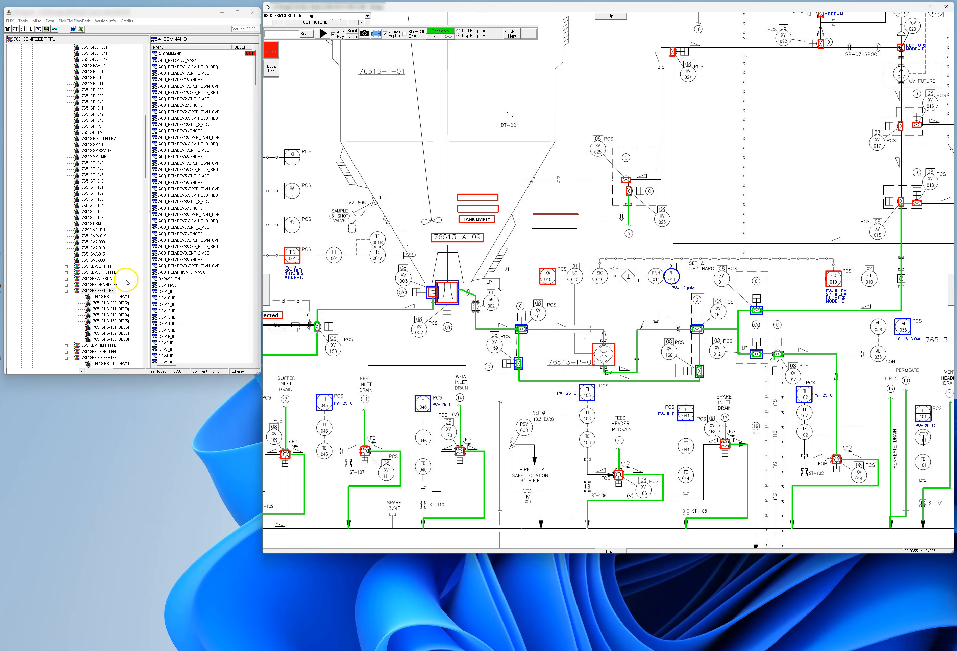
Step: Expand the devices of equipment module 76513EMDRNHDTFFL and open its EM state table
click(115, 285)
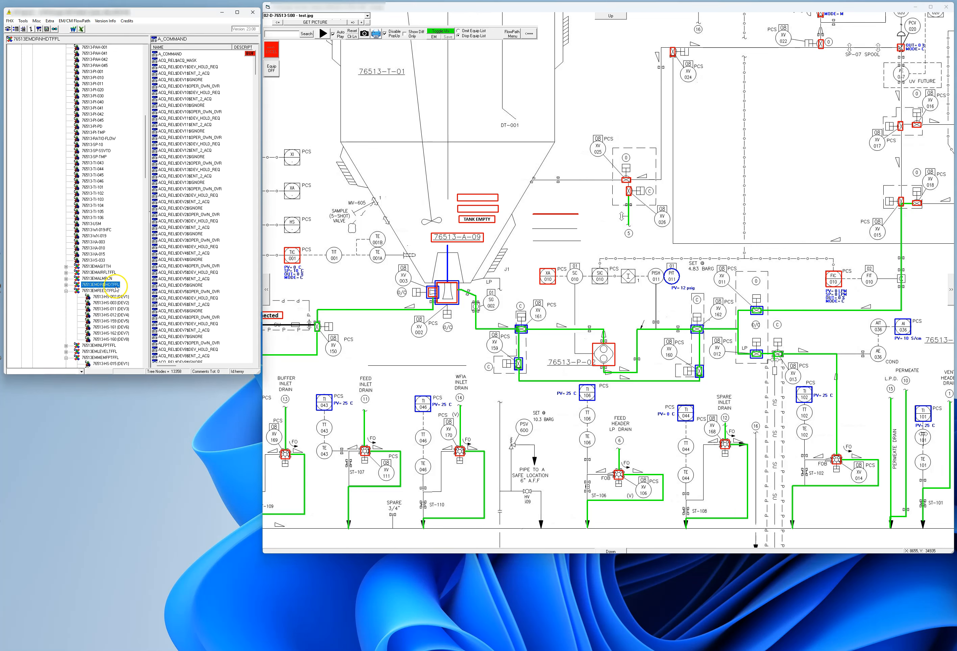
click(65, 285)
right_click(115, 285)
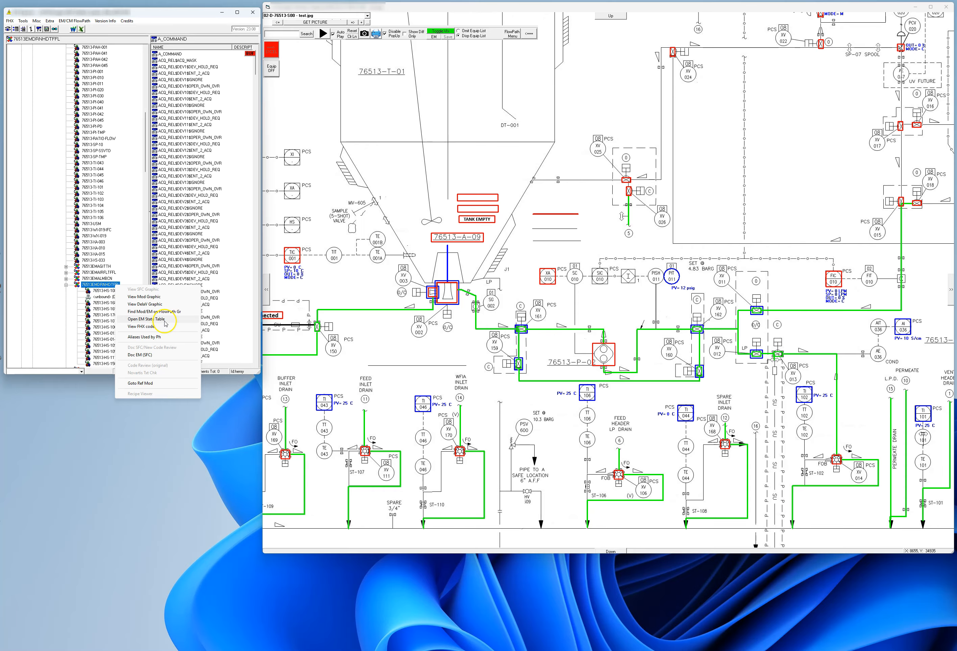
click(165, 323)
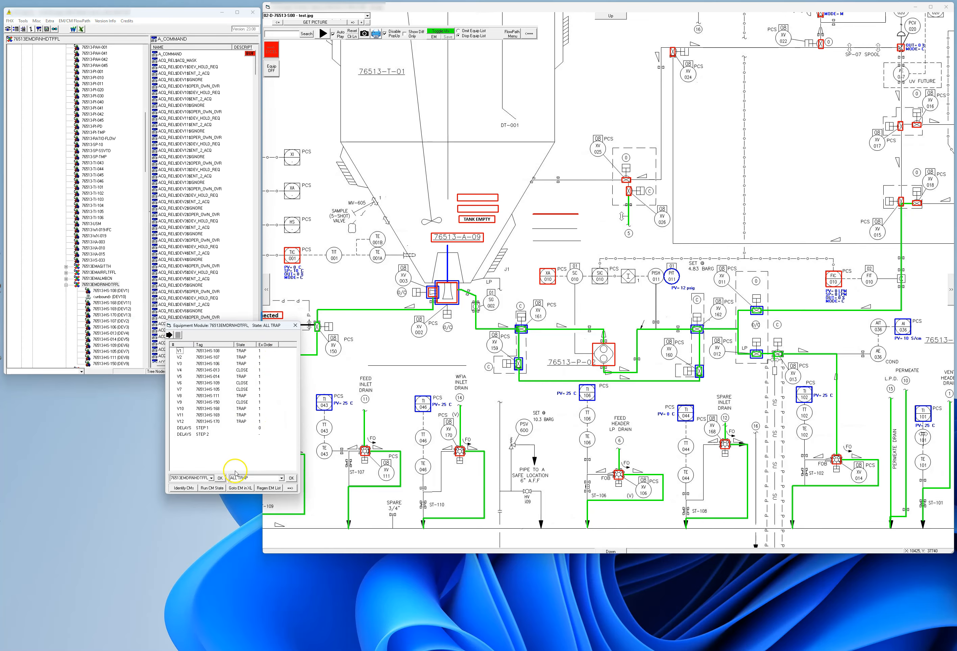
Step: Identify the control modules of 76513EMDRNHDTFFL on the drawing and examine where the highlighted valves are
click(191, 489)
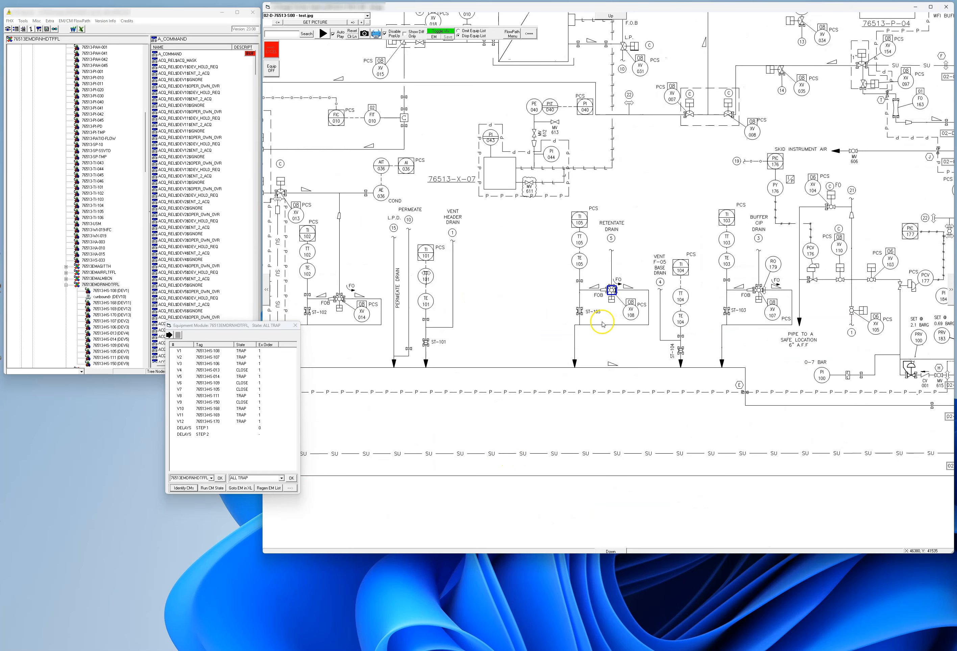
mouse_move(680, 205)
mouse_down()
mouse_move(688, 382)
mouse_move(866, 420)
mouse_move(714, 300)
mouse_move(529, 384)
mouse_up()
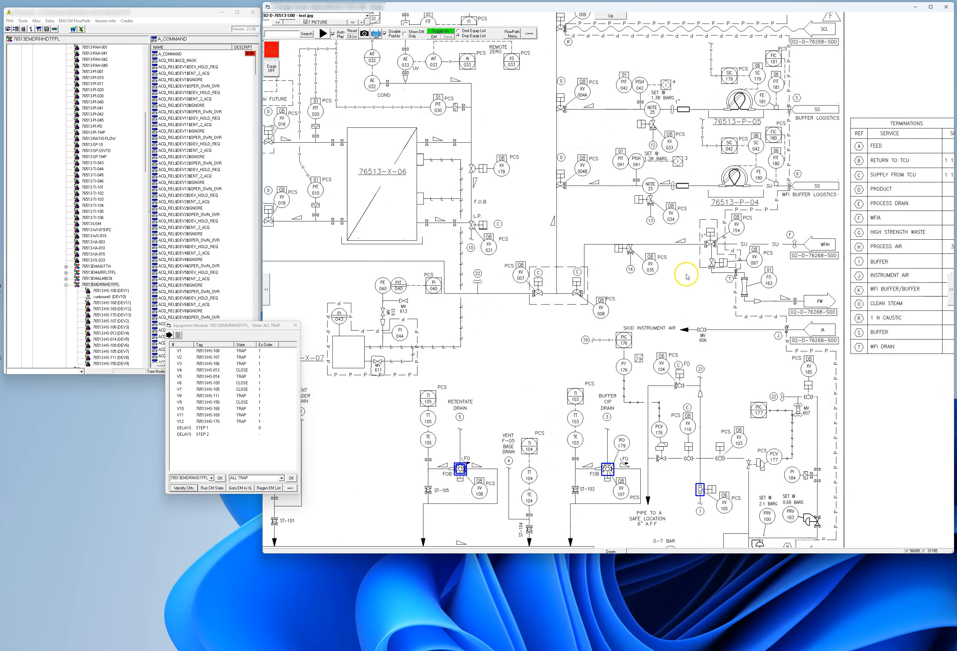
drag(683, 271, 860, 483)
mouse_move(601, 164)
mouse_down()
mouse_move(842, 413)
mouse_move(875, 216)
mouse_up()
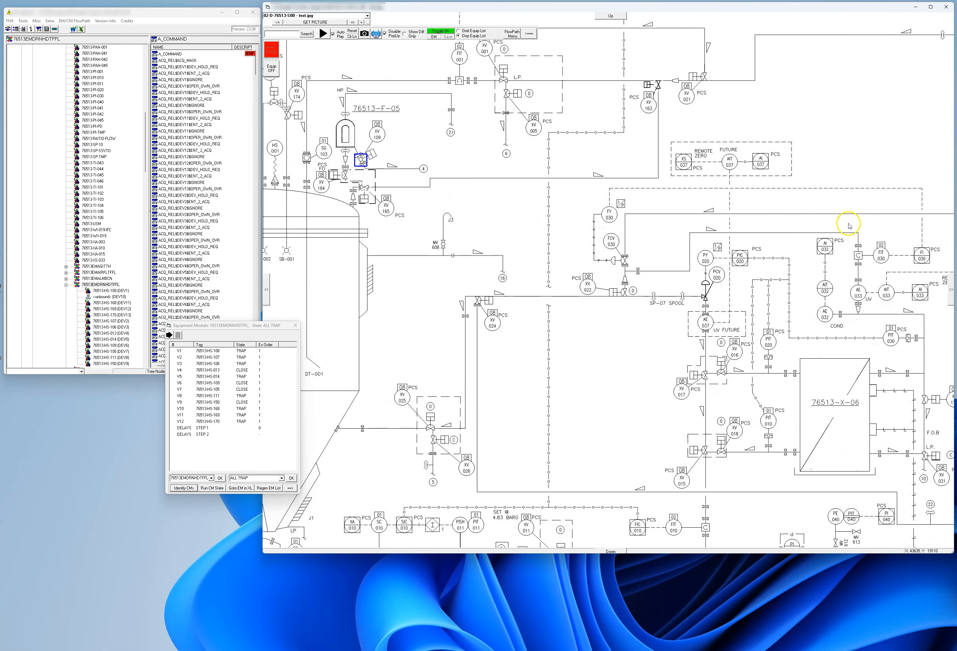
drag(405, 347, 466, 147)
drag(449, 422, 497, 259)
Step: Locate valves 76513-HS-169 and 76513-HS-111 on the drawing from the ALL TRAP state table
click(181, 416)
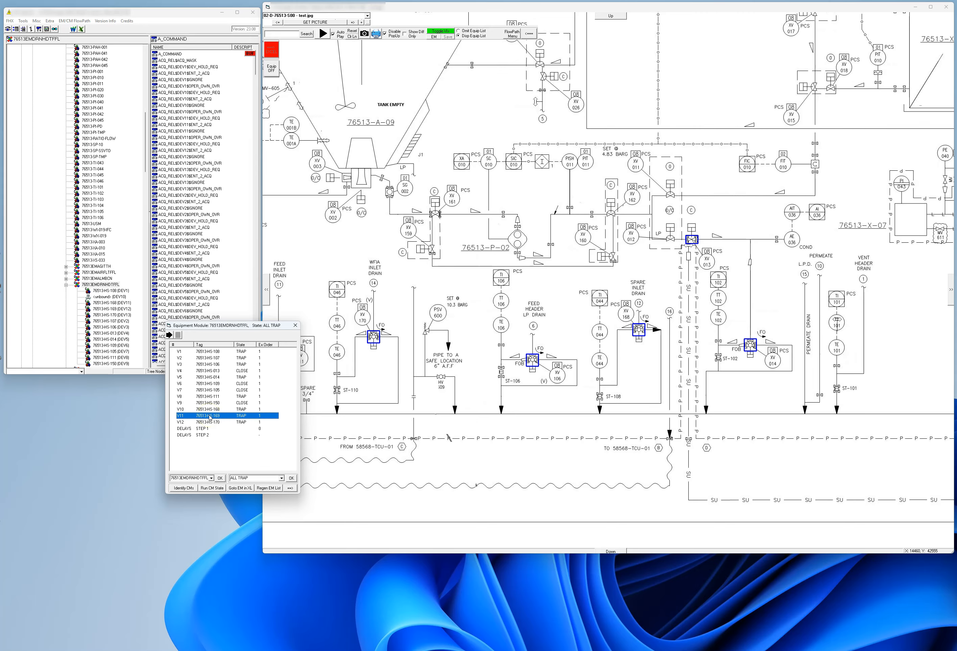
double_click(211, 418)
click(481, 292)
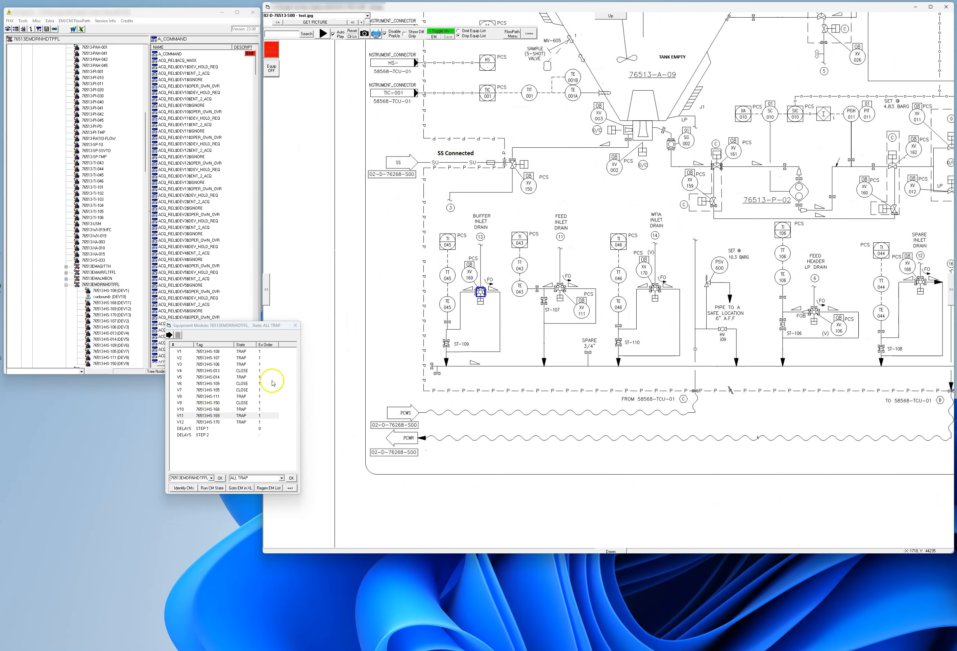
double_click(187, 396)
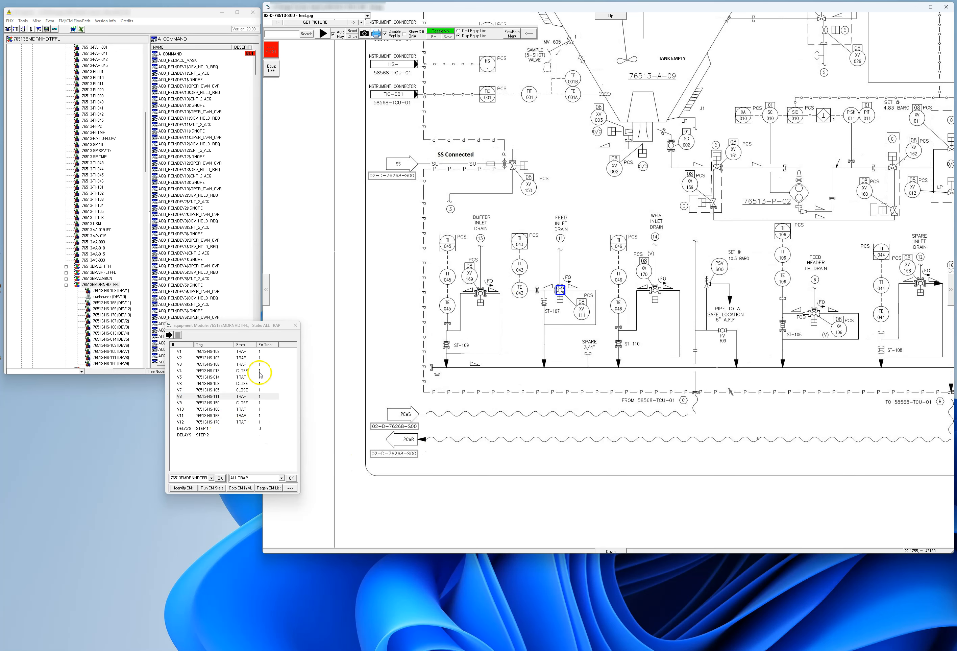
Step: Switch the state table to its CUSTOM view and back to ALL TRAP, and move it below the module tree
click(290, 488)
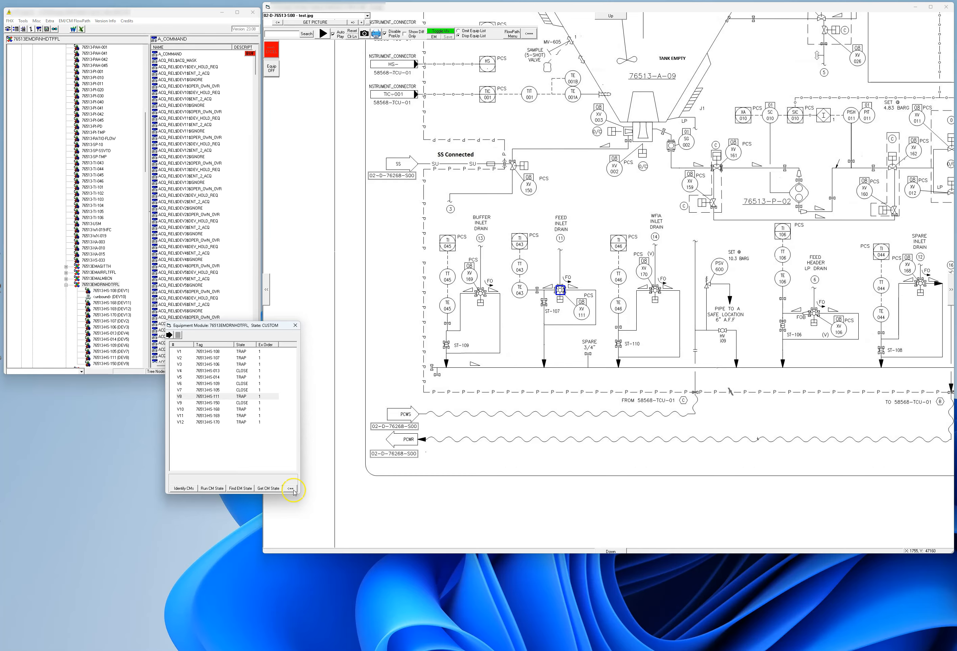
click(290, 488)
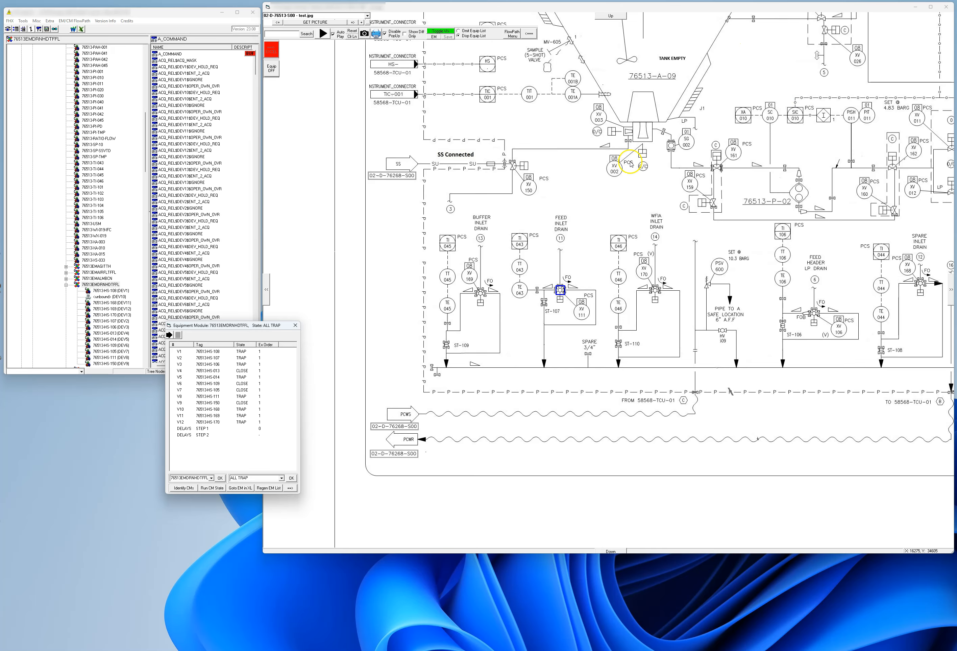
drag(242, 330, 199, 382)
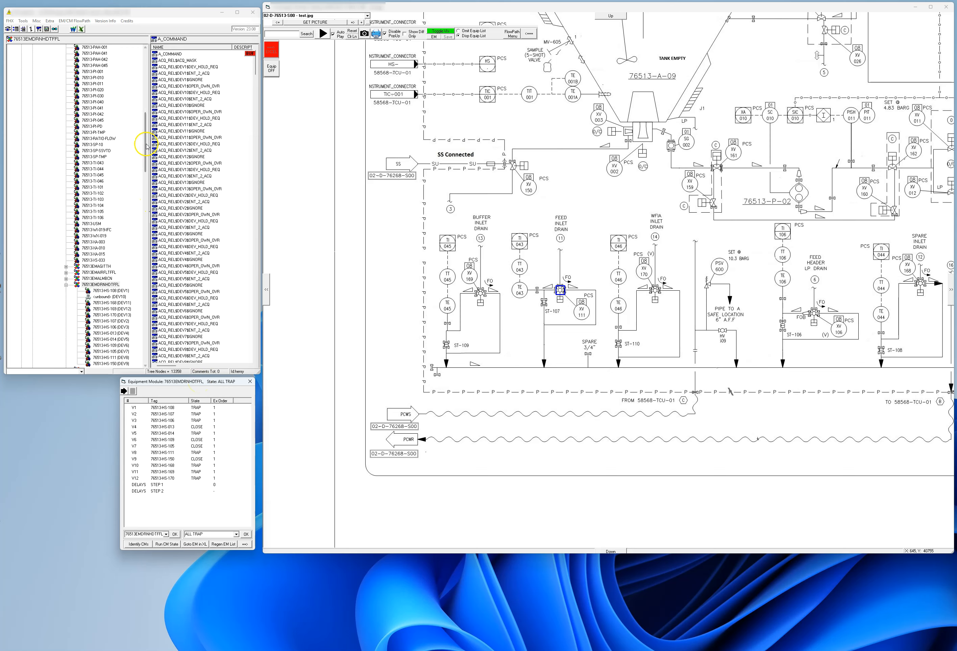
Step: Find phase P_T_TFFL_SIP in the module tree and open its run logic graphic
drag(146, 146, 164, 220)
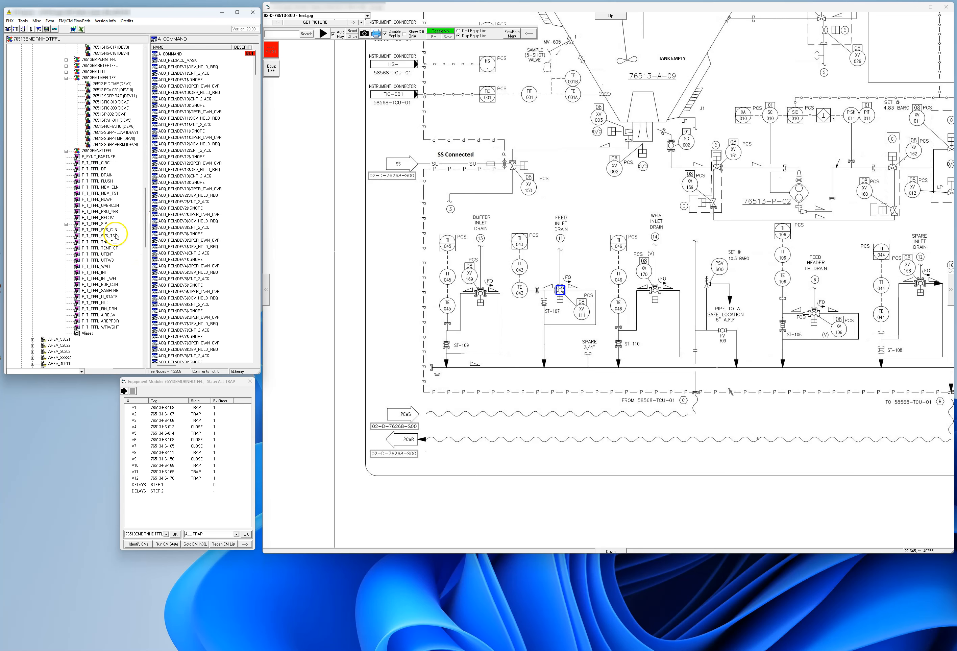
click(98, 223)
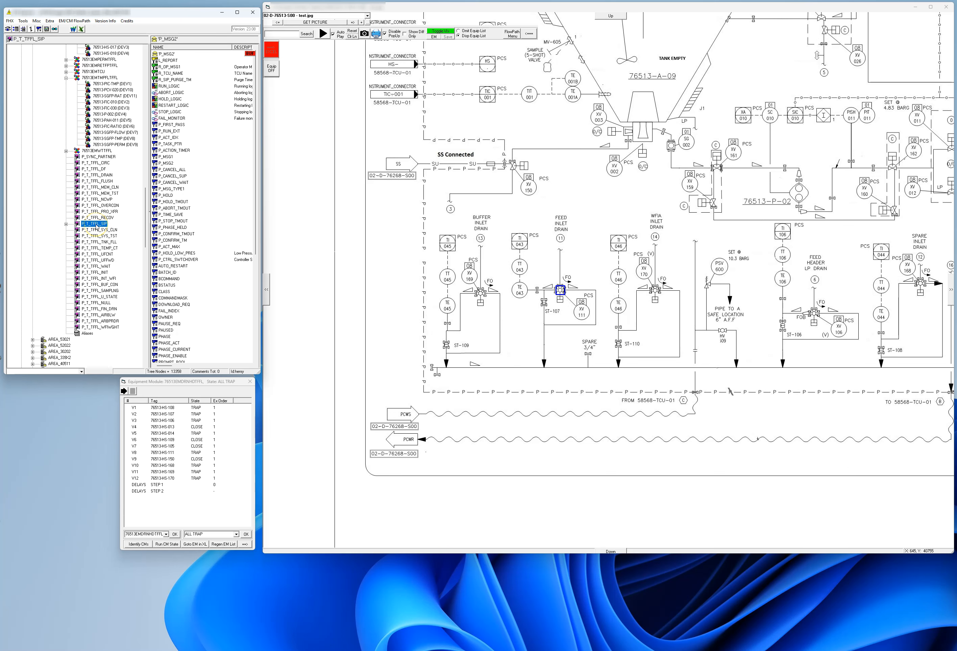
right_click(97, 226)
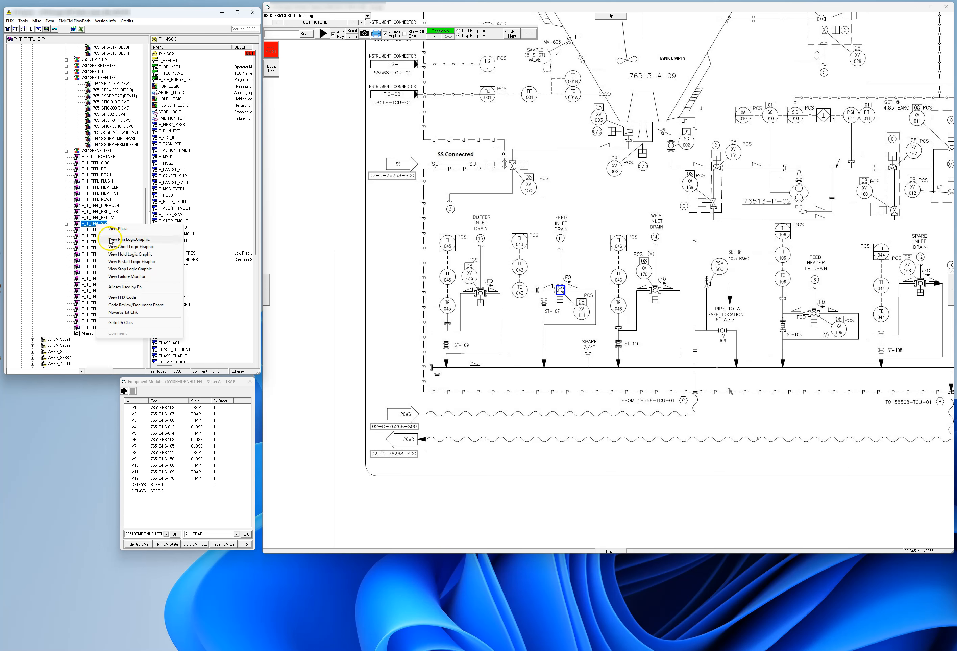
click(111, 240)
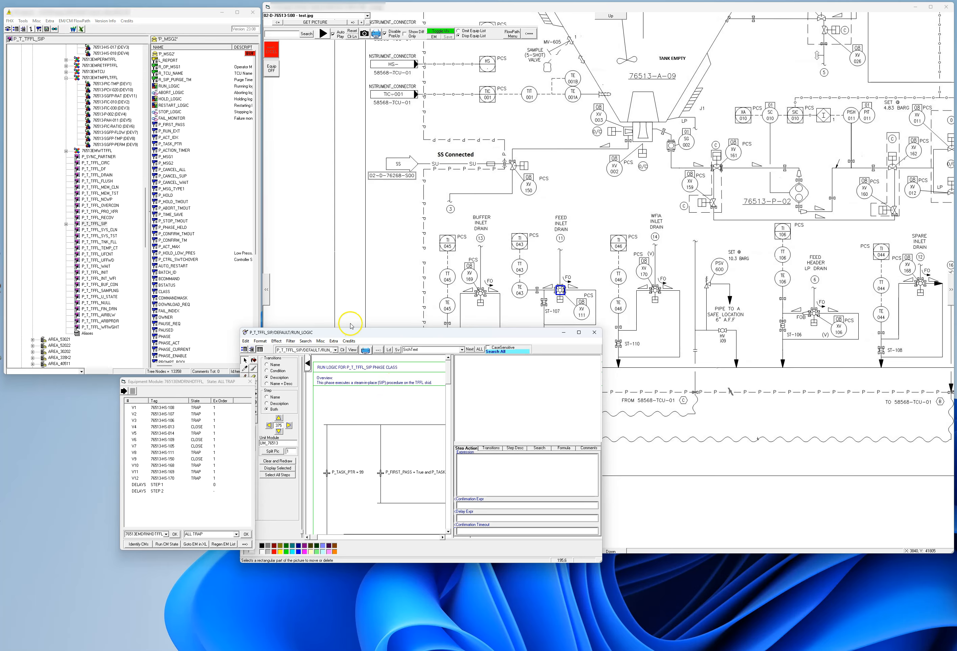
Step: Place the run logic window over the module tree, hide its drawing tools, and widen and heighten the diagram area
drag(354, 333, 151, 243)
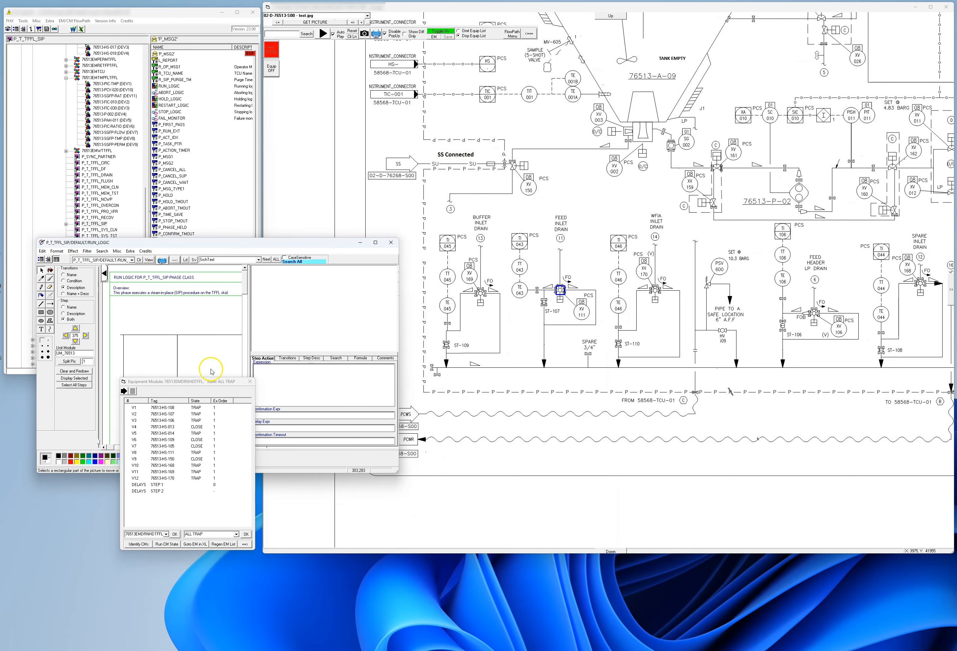
drag(252, 243, 222, 17)
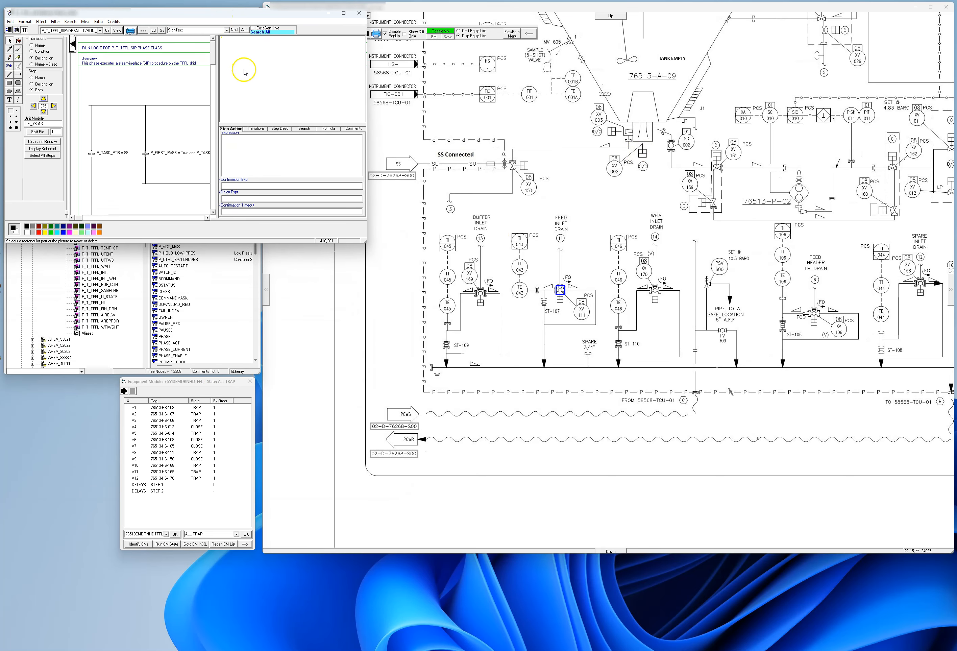
drag(219, 75, 272, 75)
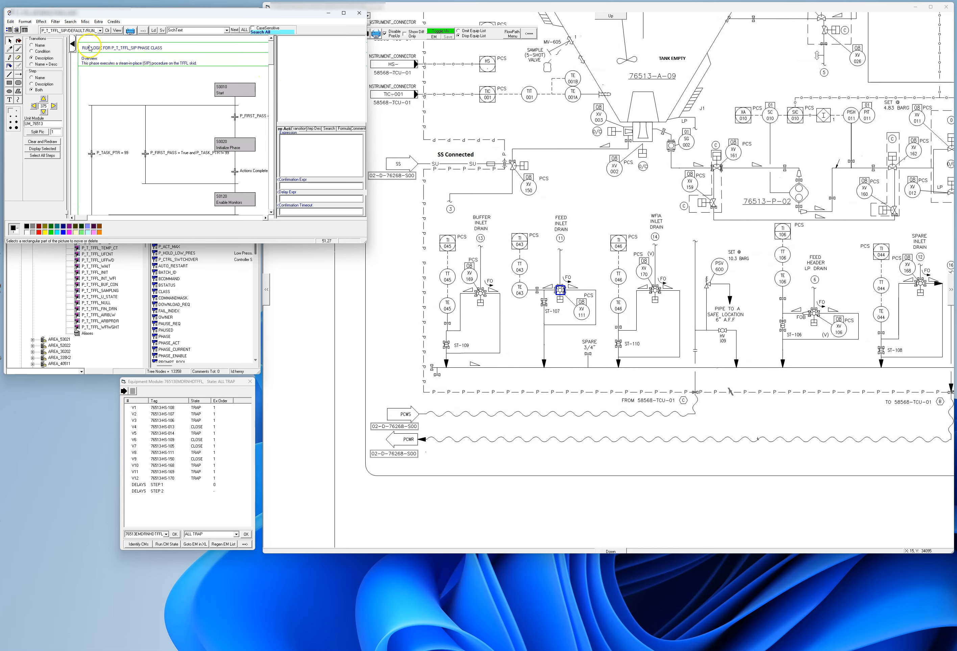
click(73, 44)
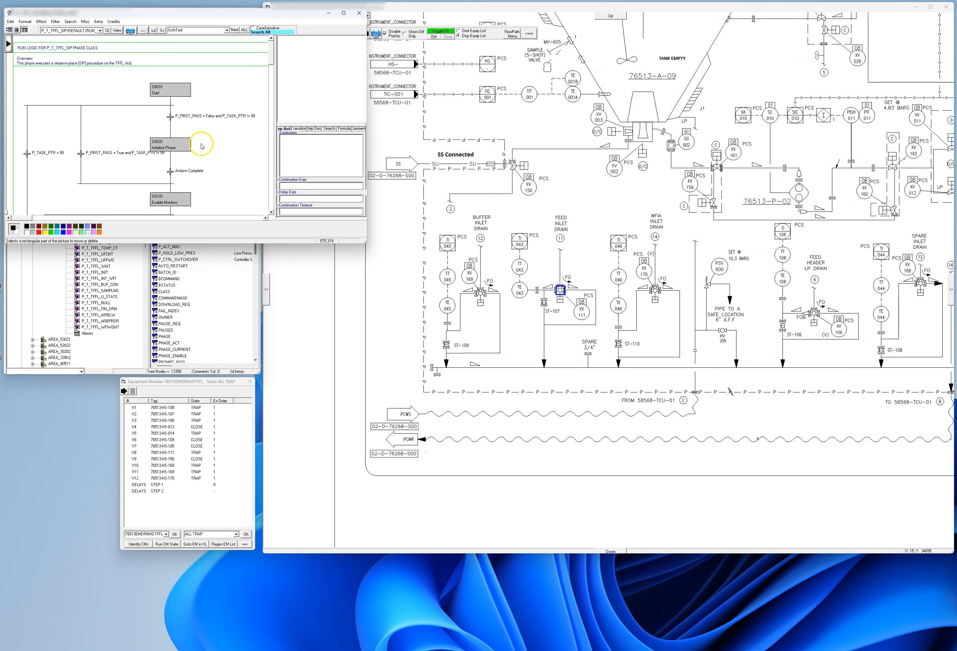
drag(200, 244, 240, 589)
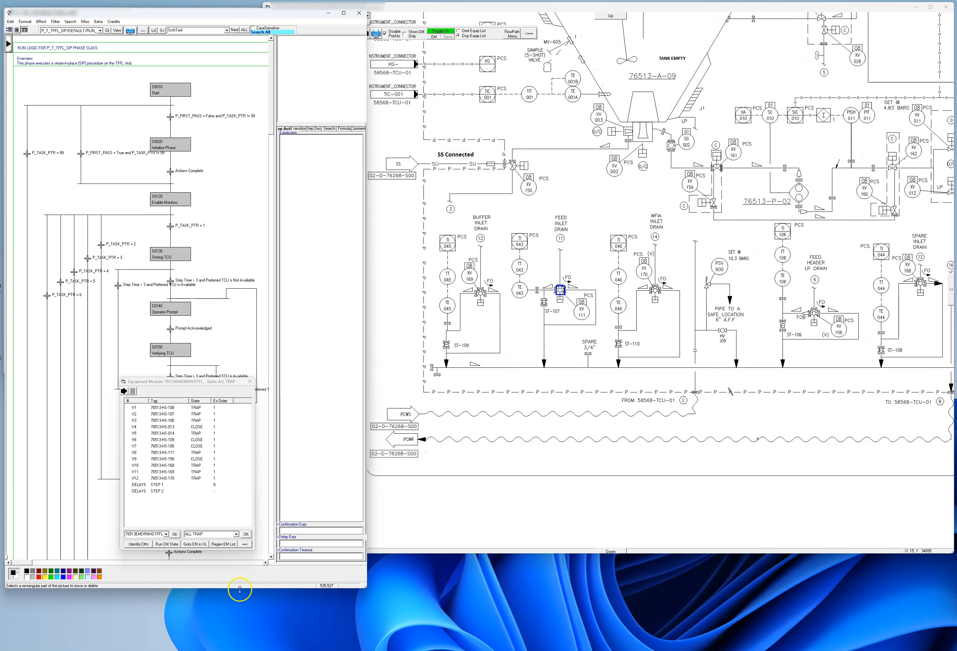
Step: Examine the actions of steps S0020 Initialize Phase and S0120 Enable Monitors, and widen the action pane
click(166, 145)
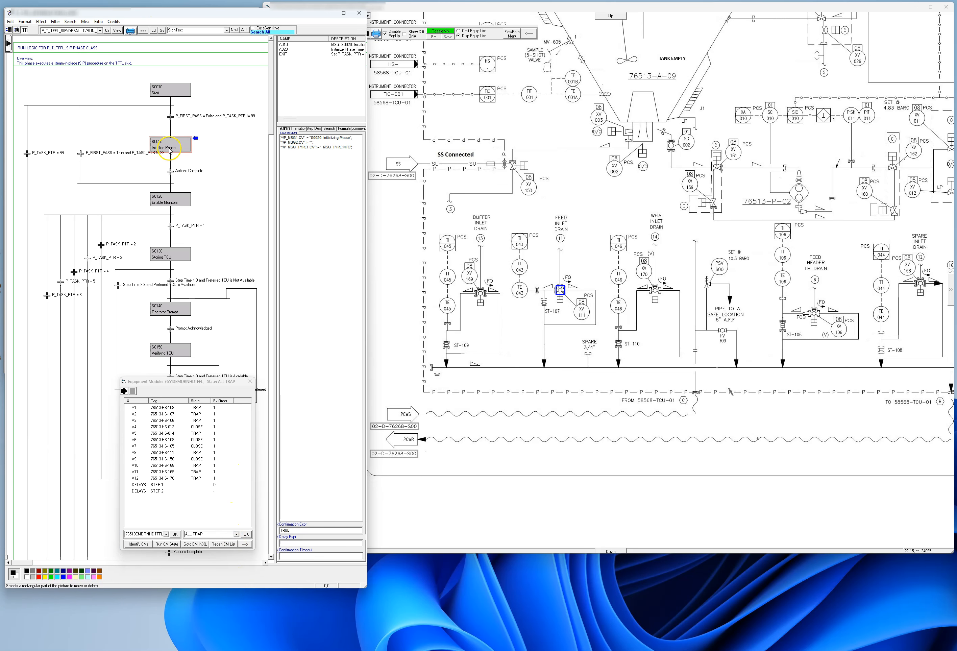
click(172, 215)
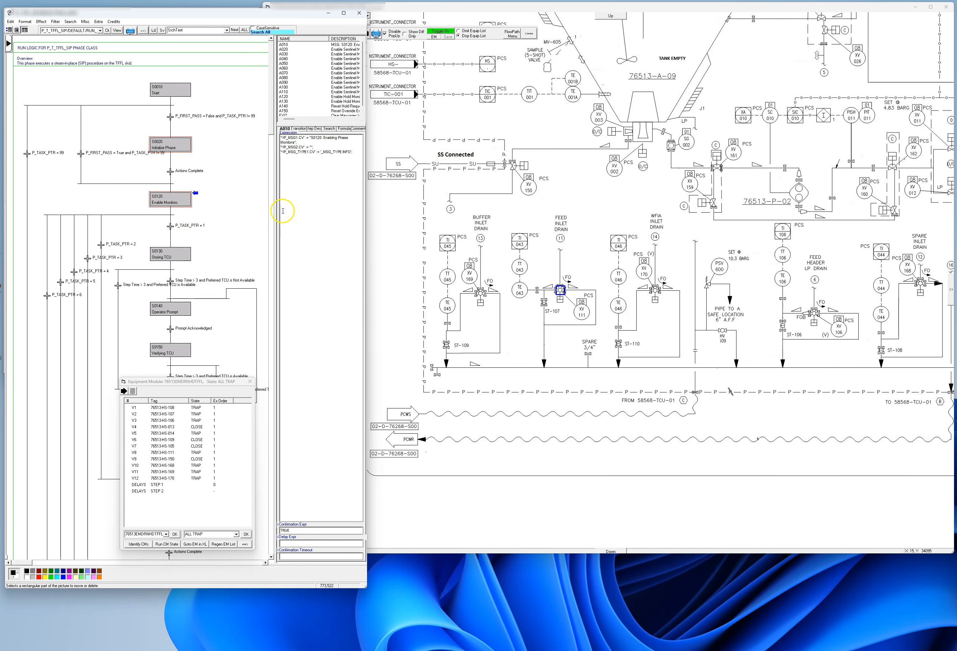
drag(271, 113, 238, 111)
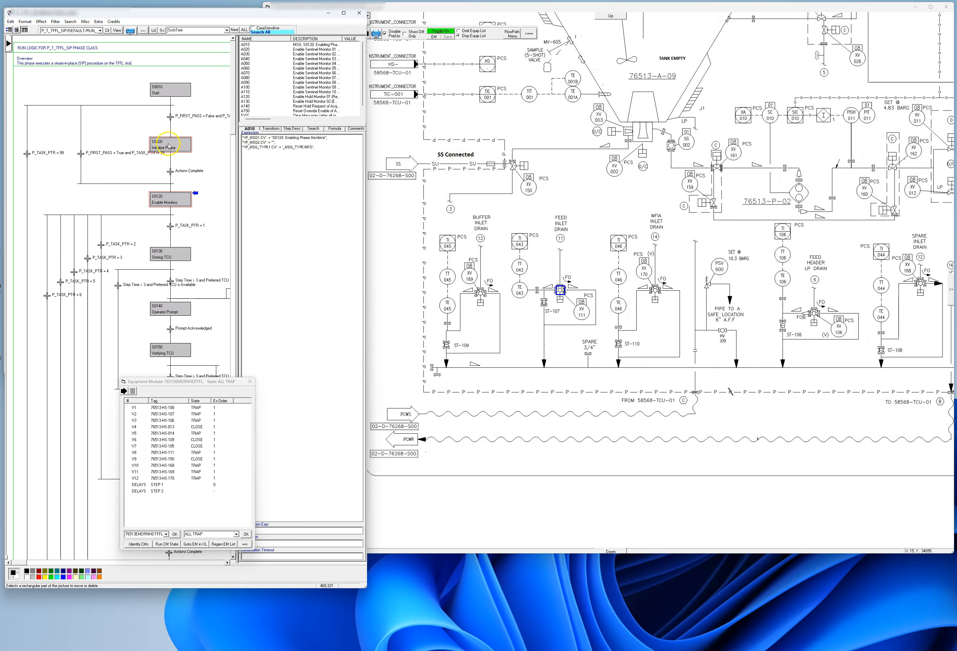
Step: Narrow the name column of the action list and examine the actions of step S0130 Storing TCU
click(9, 44)
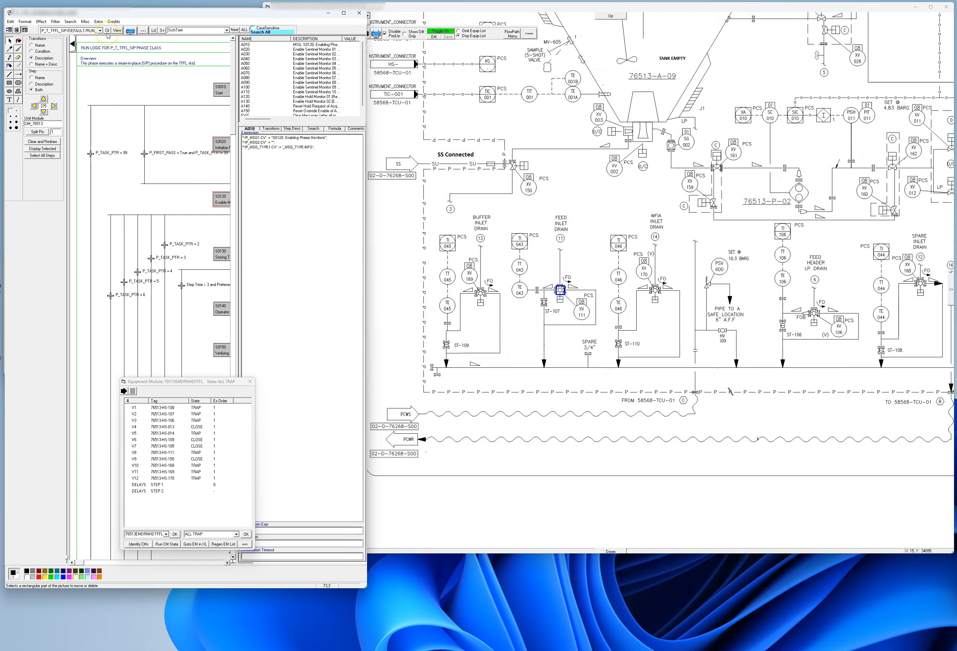
click(254, 68)
drag(289, 41, 267, 40)
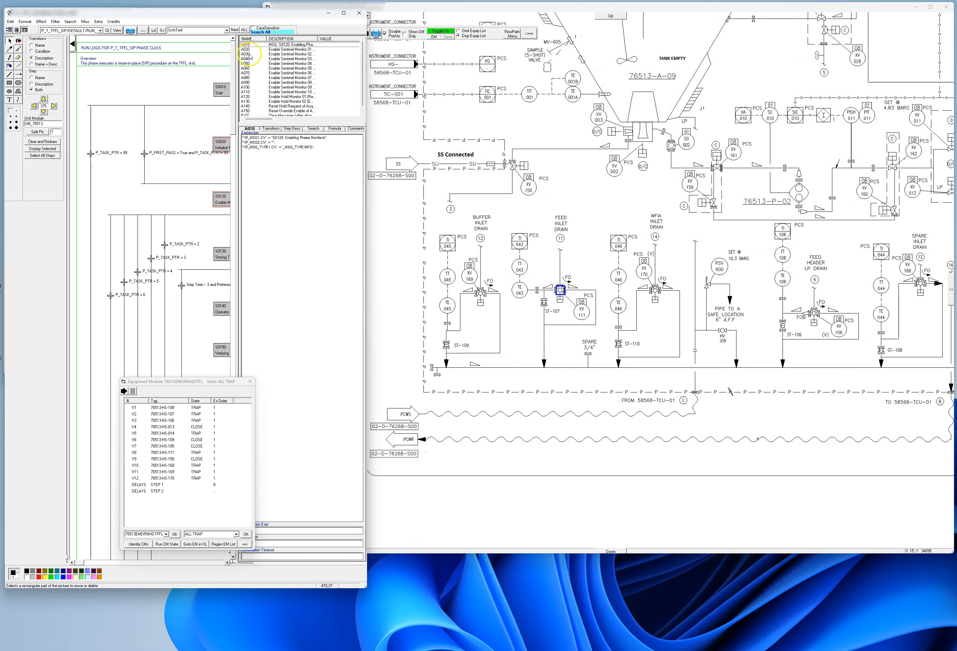
click(73, 43)
click(174, 259)
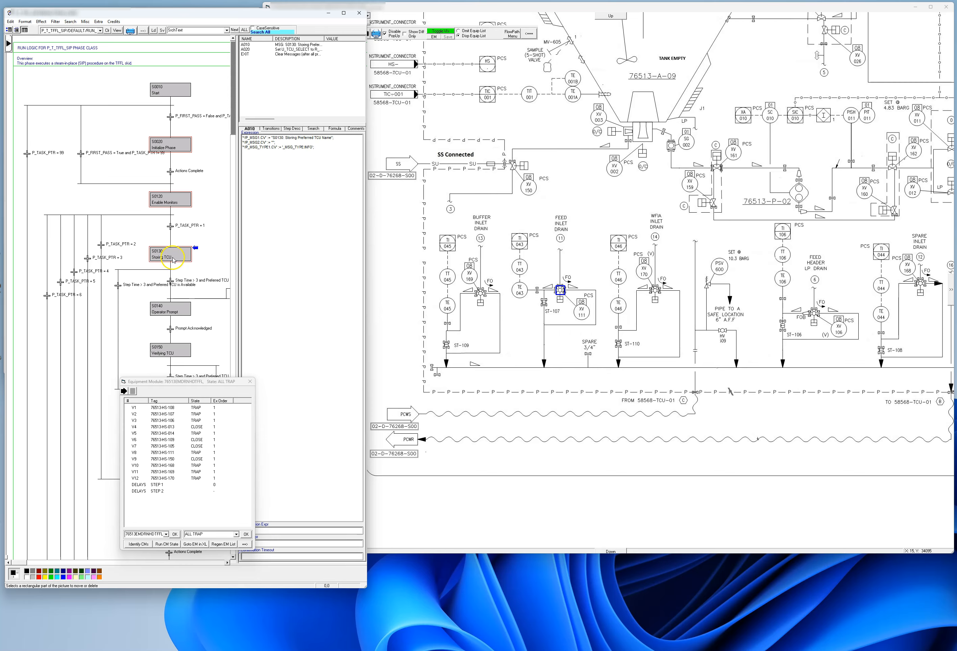
Step: Examine the expression of action A020 in step S0170 Set Up, highlighting its A_COMMAND line
drag(230, 124, 237, 213)
click(140, 241)
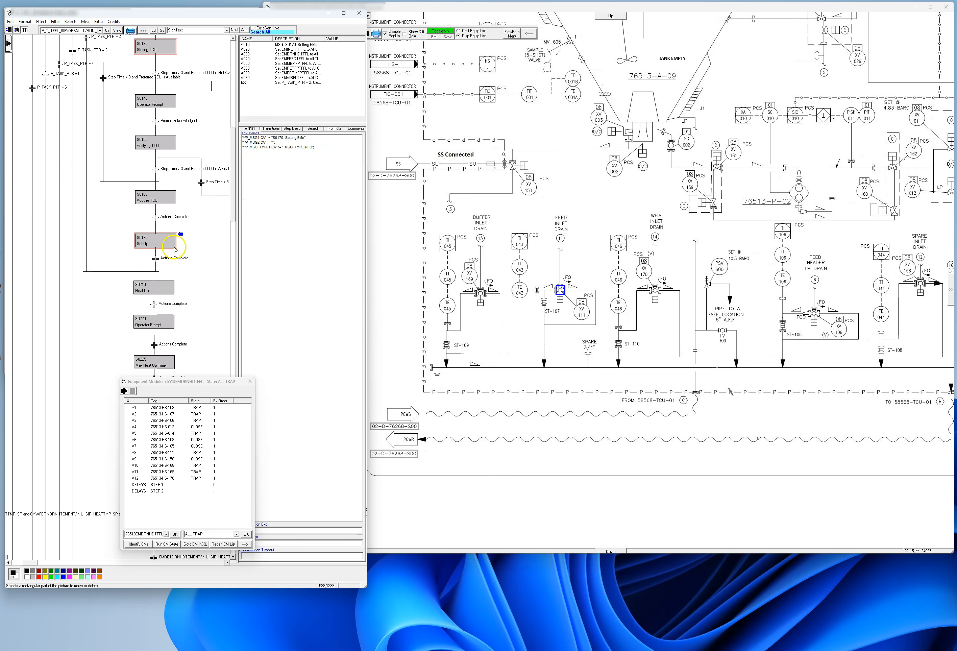
click(260, 49)
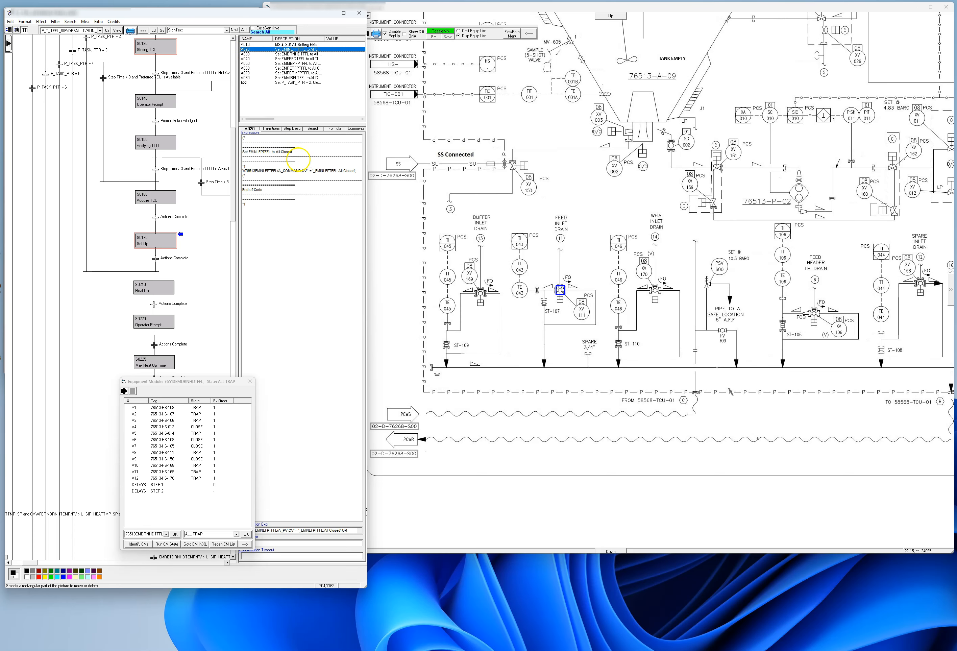
drag(356, 171, 248, 171)
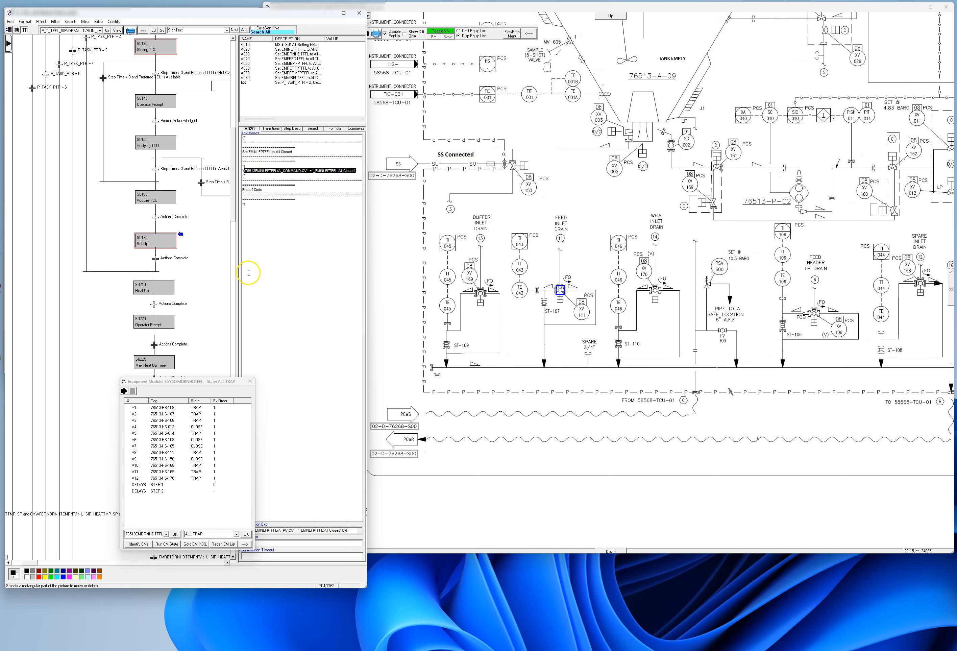
click(303, 171)
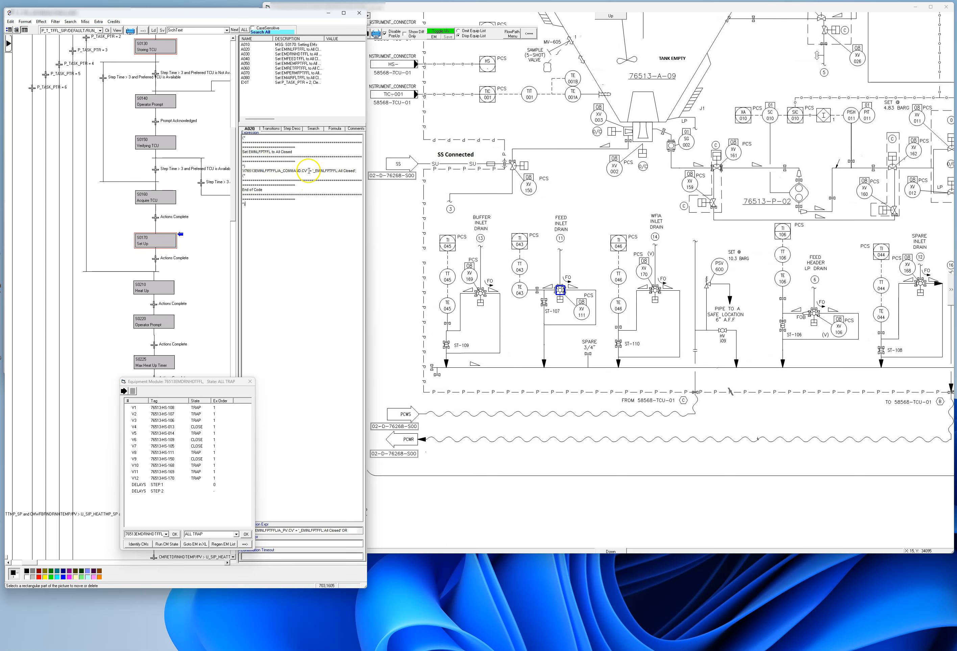
Step: Open the ALL CLOSED state of 76513EMINLFPTFFL from the A020 expression and run it on the drawing
right_click(312, 173)
click(328, 174)
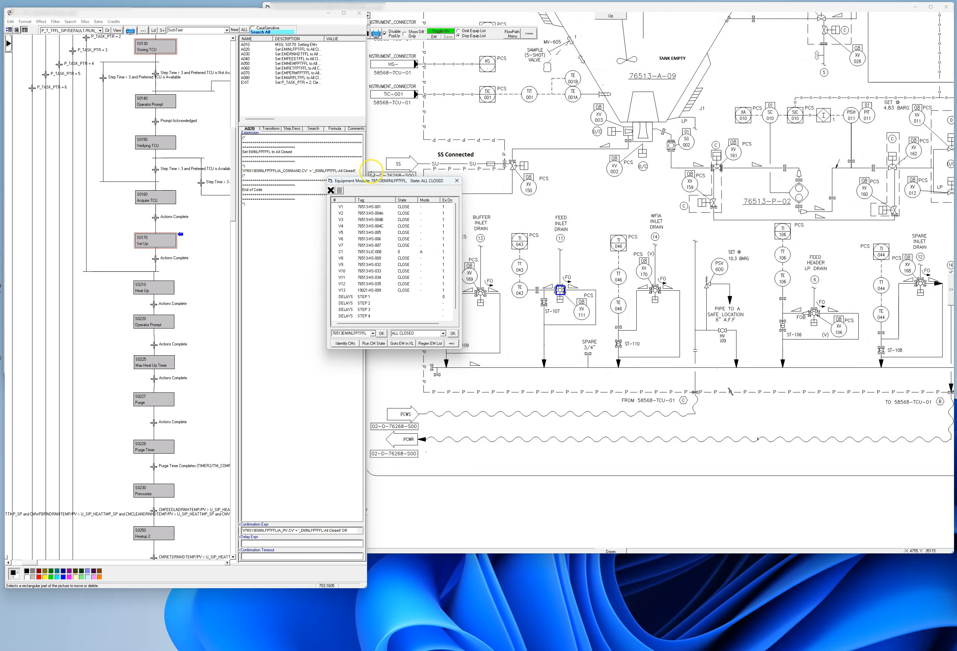
drag(376, 182, 184, 371)
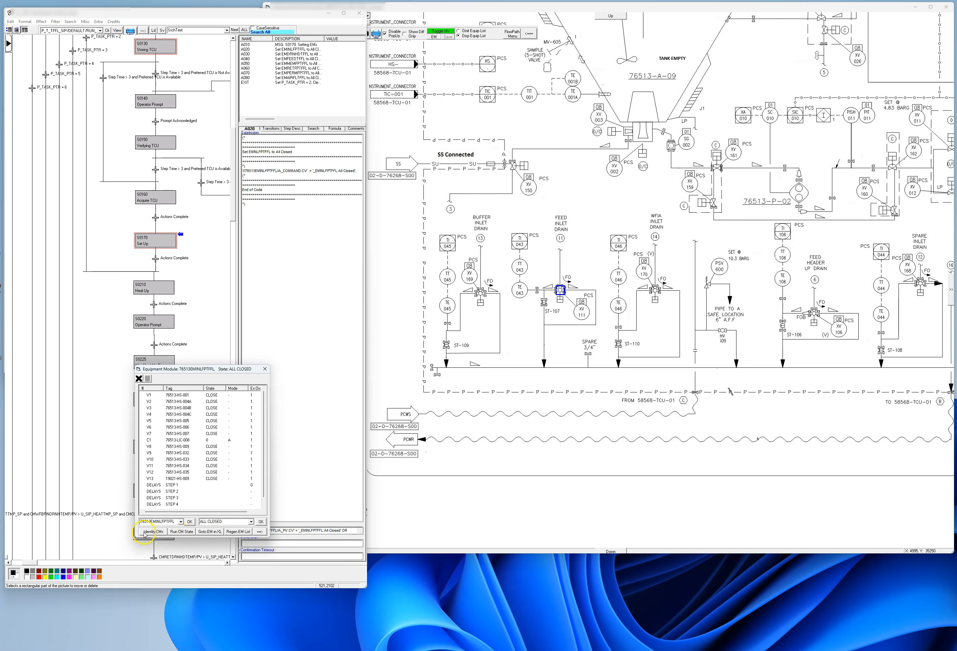
click(183, 532)
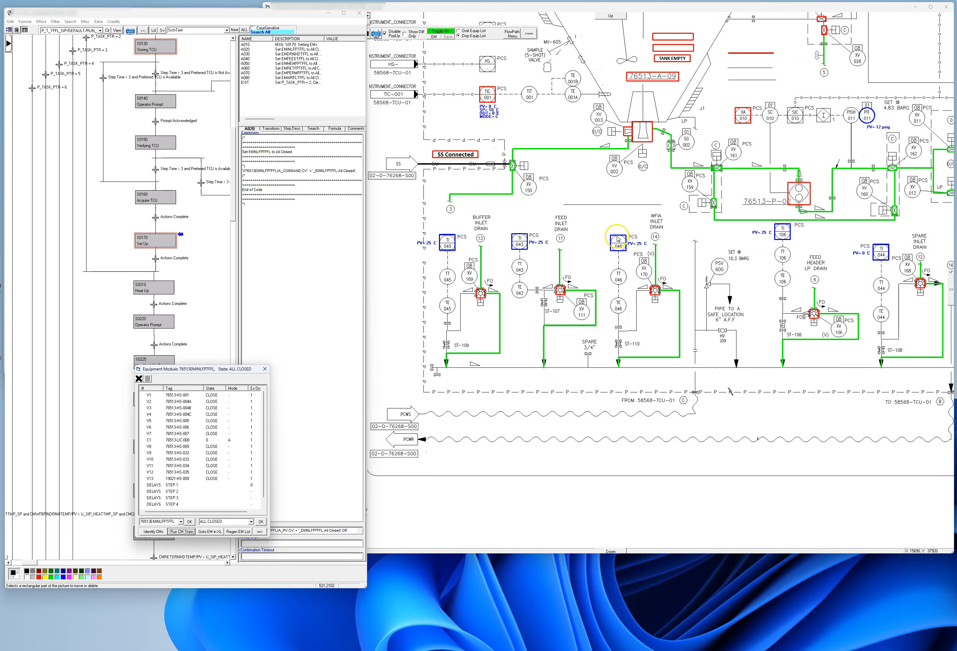
Step: Load the ALL TRAP state of 76513EMDRNHDTFFL from the expression of action A030 and run it on the drawing
click(298, 54)
right_click(305, 176)
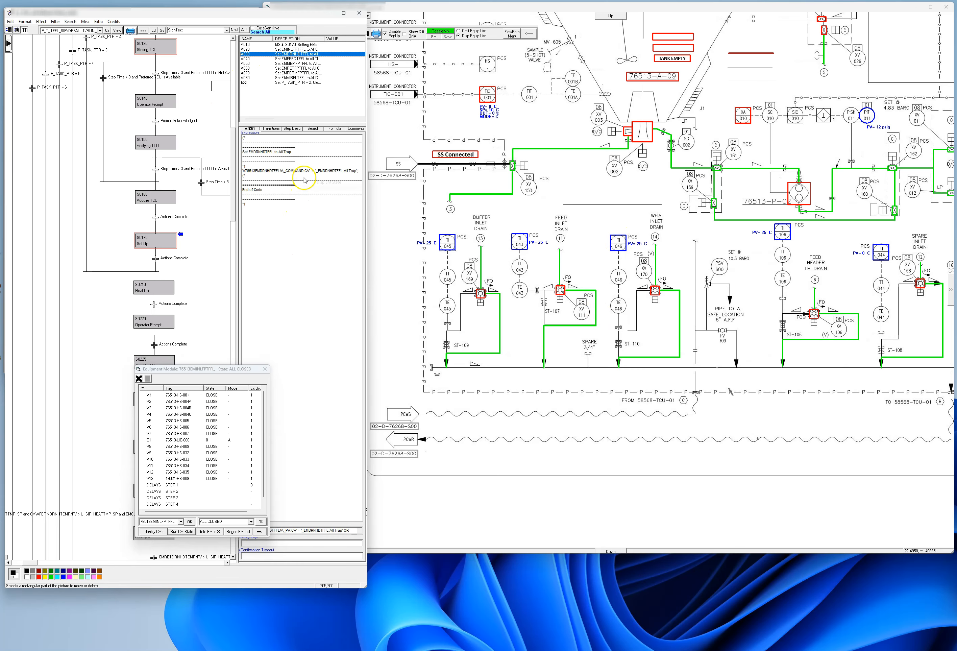
click(330, 182)
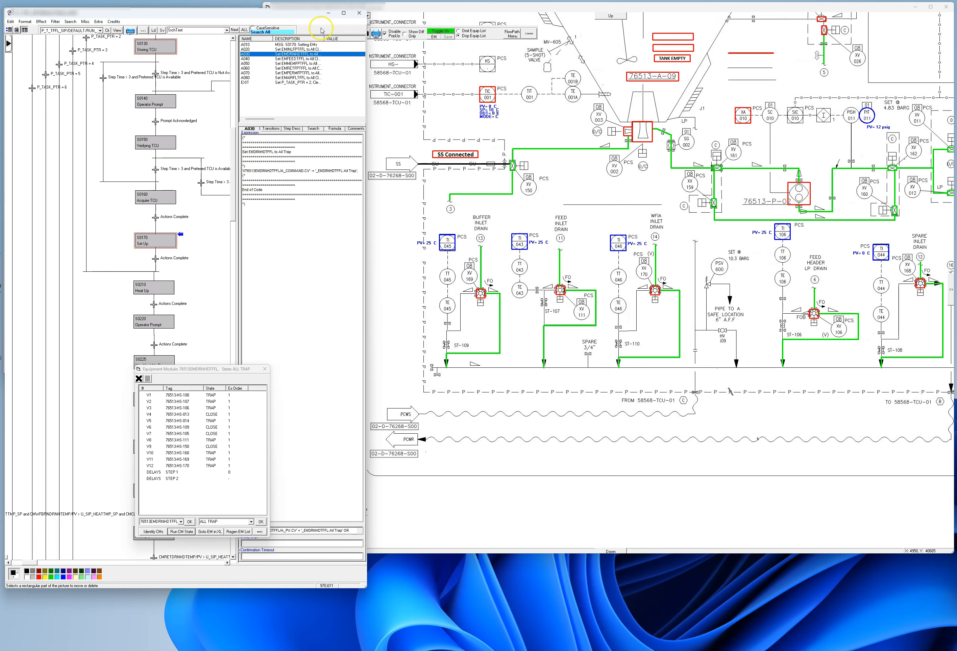
click(323, 171)
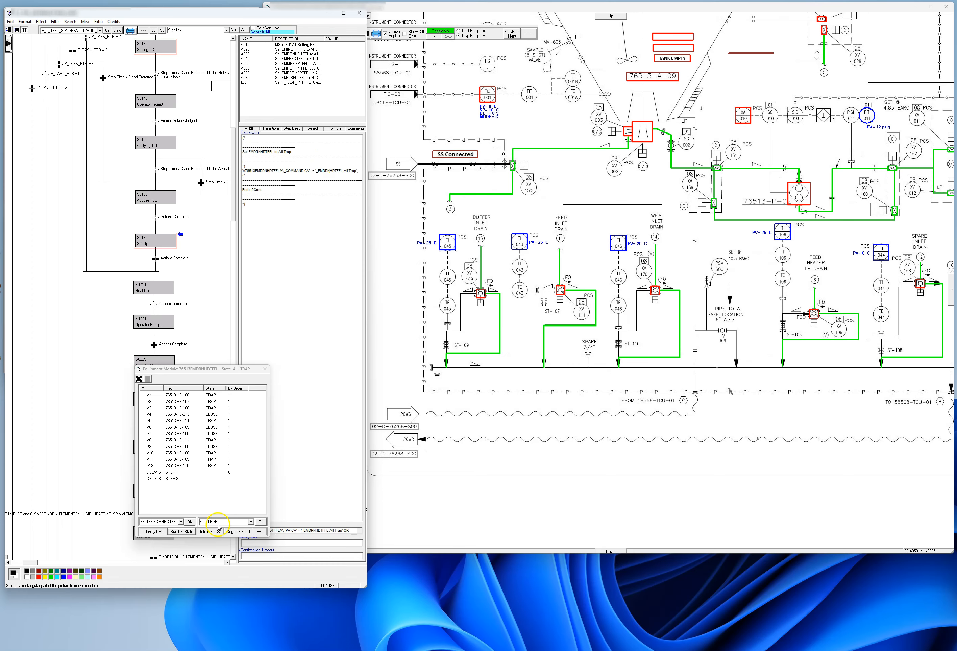
click(181, 532)
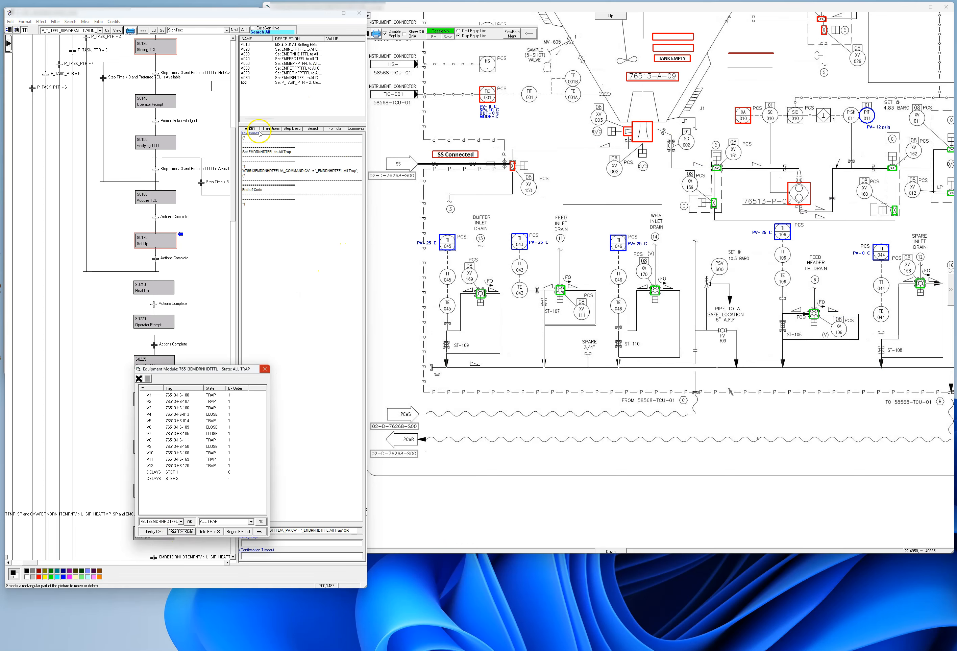
Step: Load the ALL CLOSED state of 76513EMFEEDTFFL from the expression of action A040 and run it on the drawing
click(276, 58)
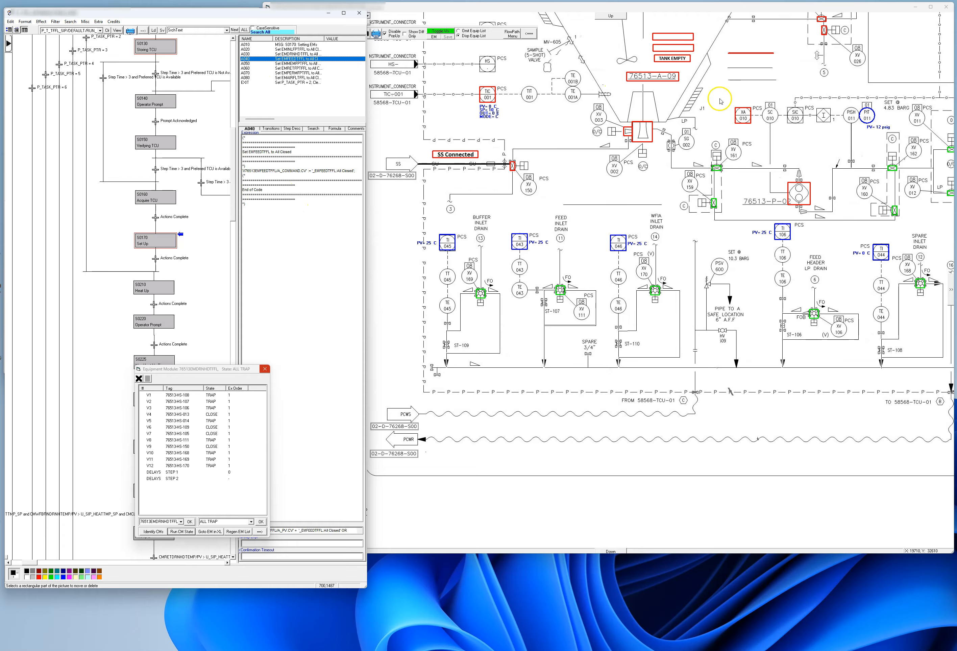
right_click(306, 174)
click(320, 178)
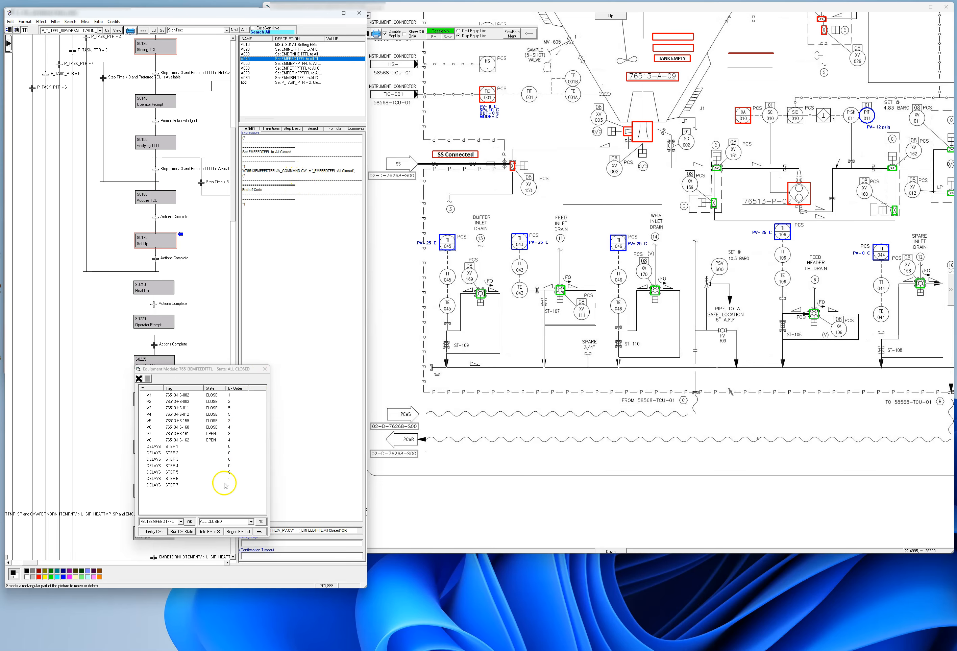
click(182, 533)
drag(839, 285, 657, 389)
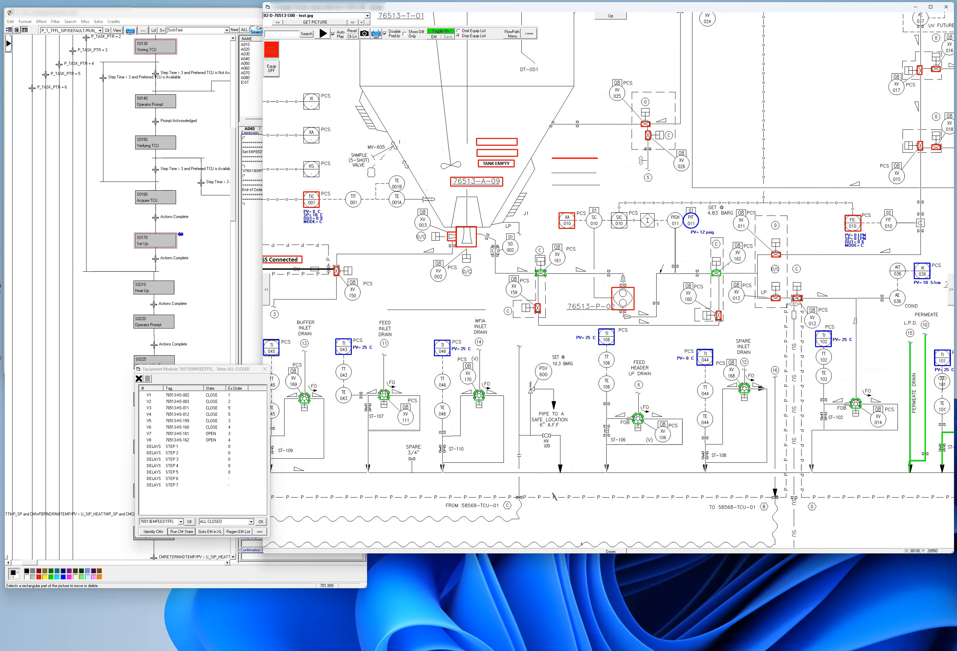
Step: Bring up the EM/CM flow path list, show the valve states of its equipment modules, and move the list clear of the CM list
drag(956, 82, 578, 62)
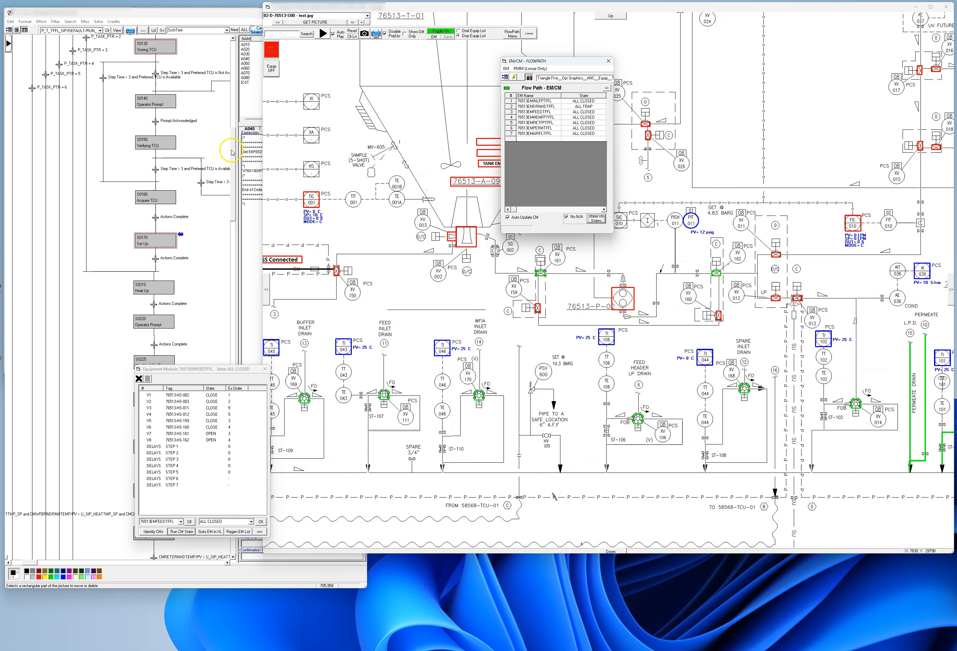
click(182, 206)
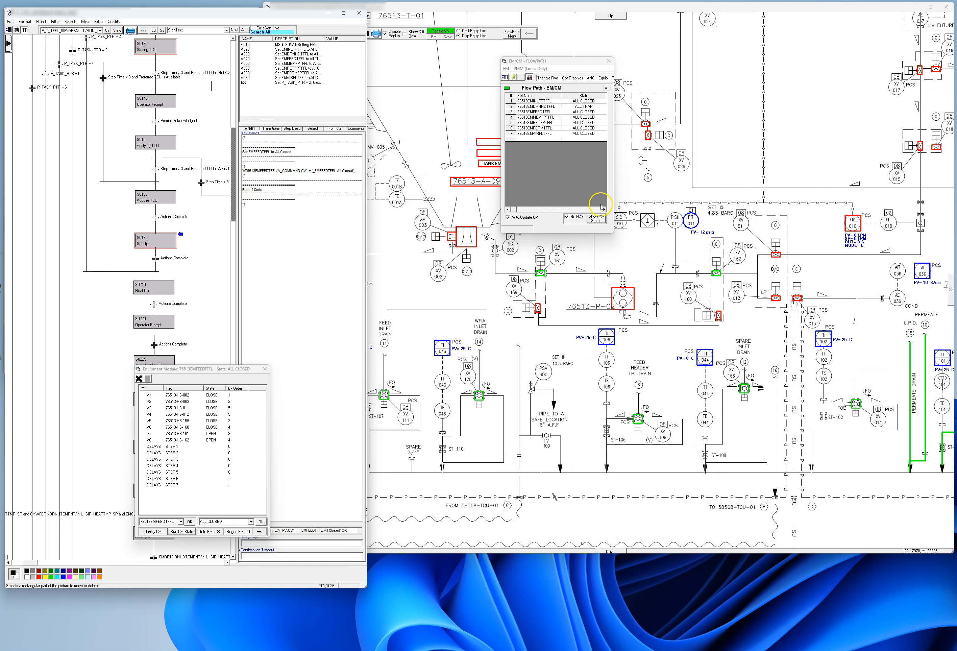
click(596, 219)
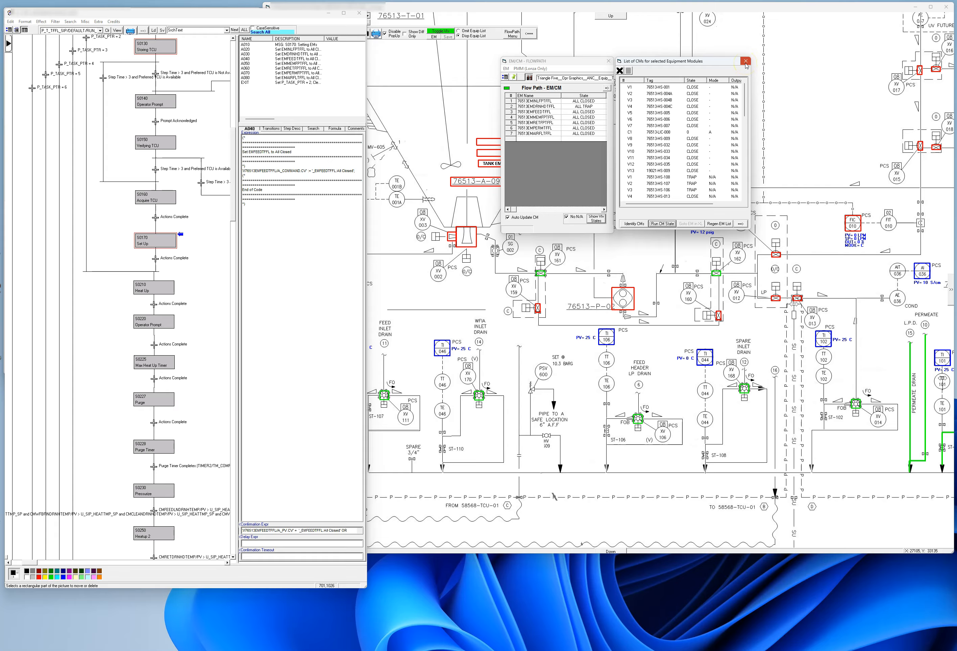
drag(546, 64, 863, 342)
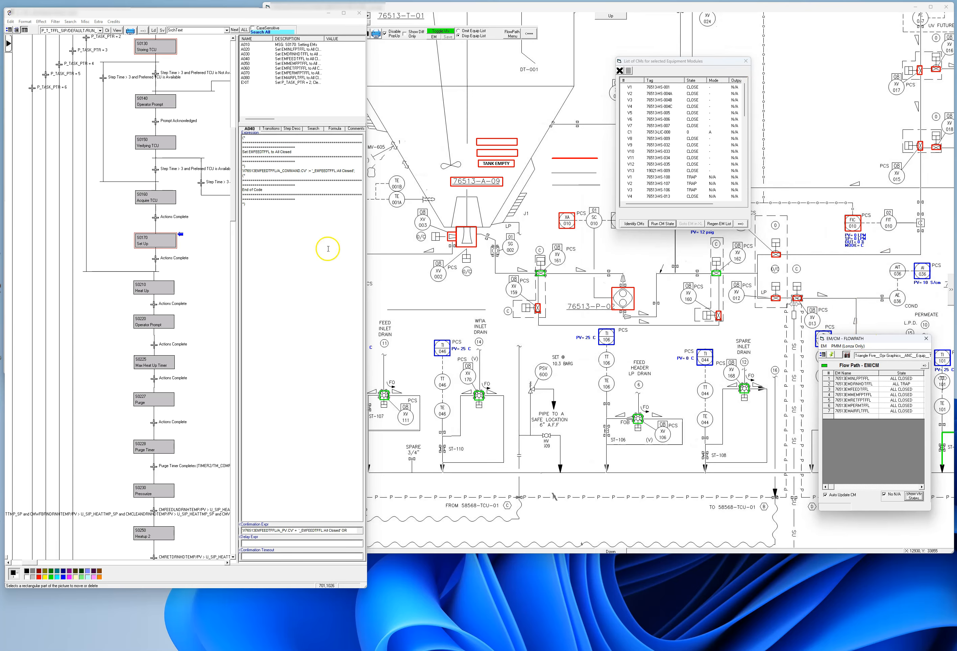
Step: In step S0210 Heat Up, load the SIP state of 76513EMINLFPTFFL from action A020 and run it on the drawing
click(159, 289)
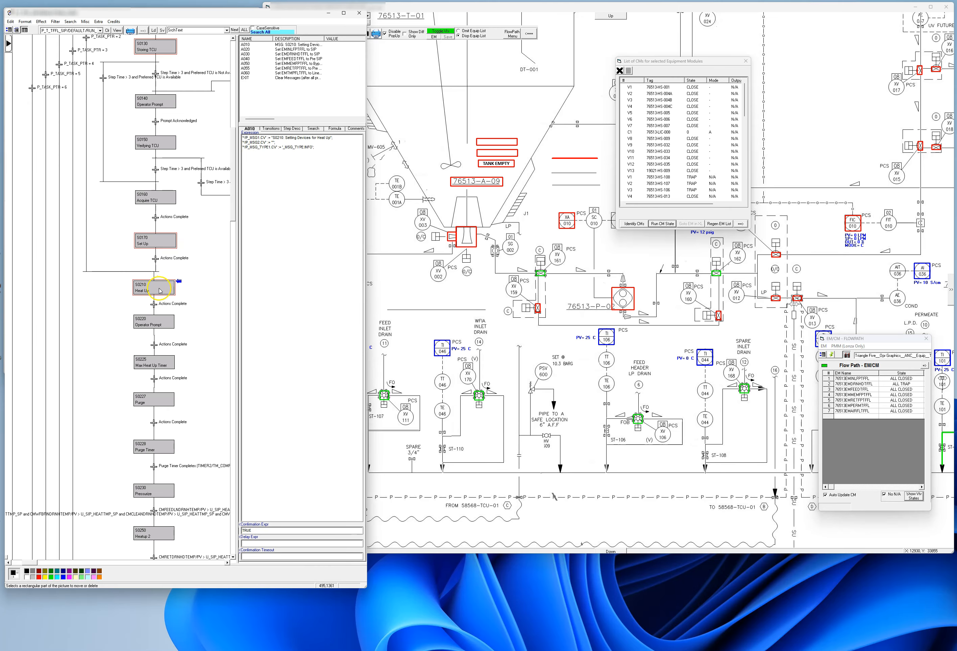
click(256, 49)
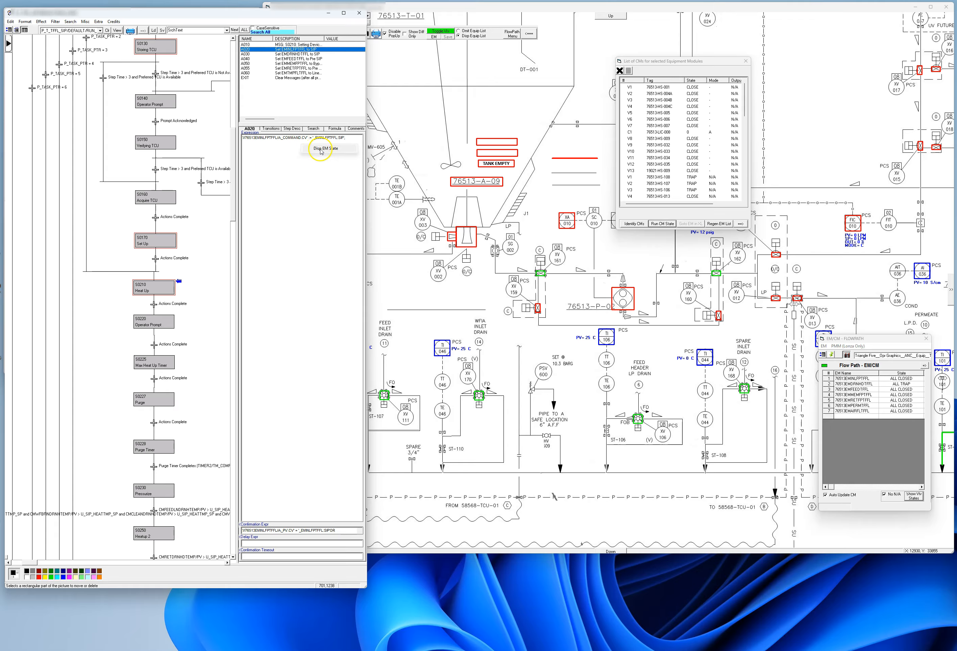
click(323, 148)
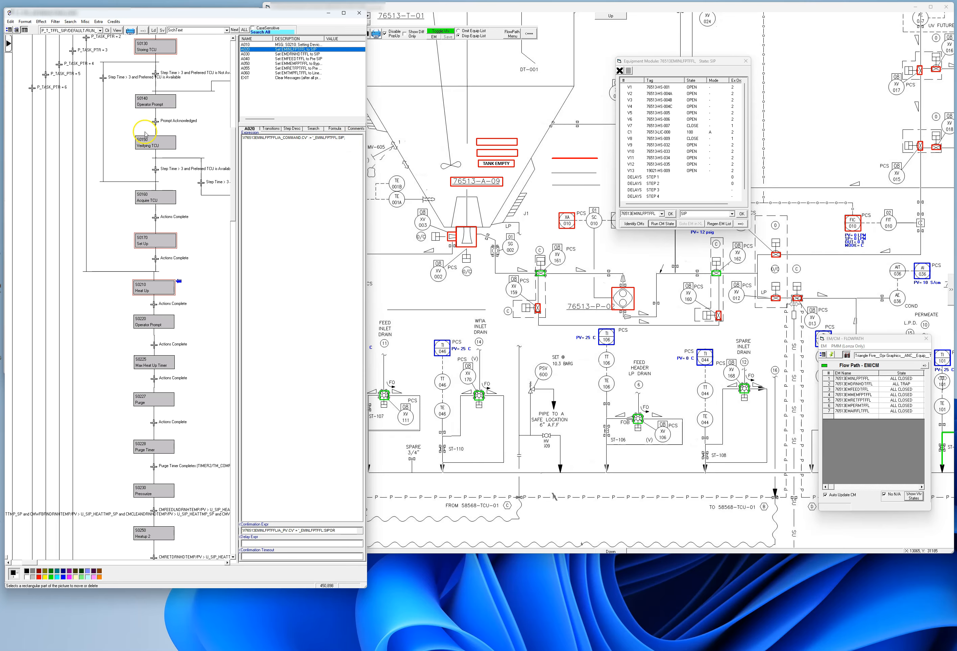
click(661, 225)
Step: Trace the 76513EMINLFPTFFL SIP flow path on the drawing from the buffer inlets to tank 76513-T-01 and the inlet drains
mouse_move(842, 164)
mouse_down()
mouse_move(816, 343)
mouse_move(618, 450)
mouse_move(348, 370)
mouse_move(250, 414)
mouse_move(261, 400)
mouse_up()
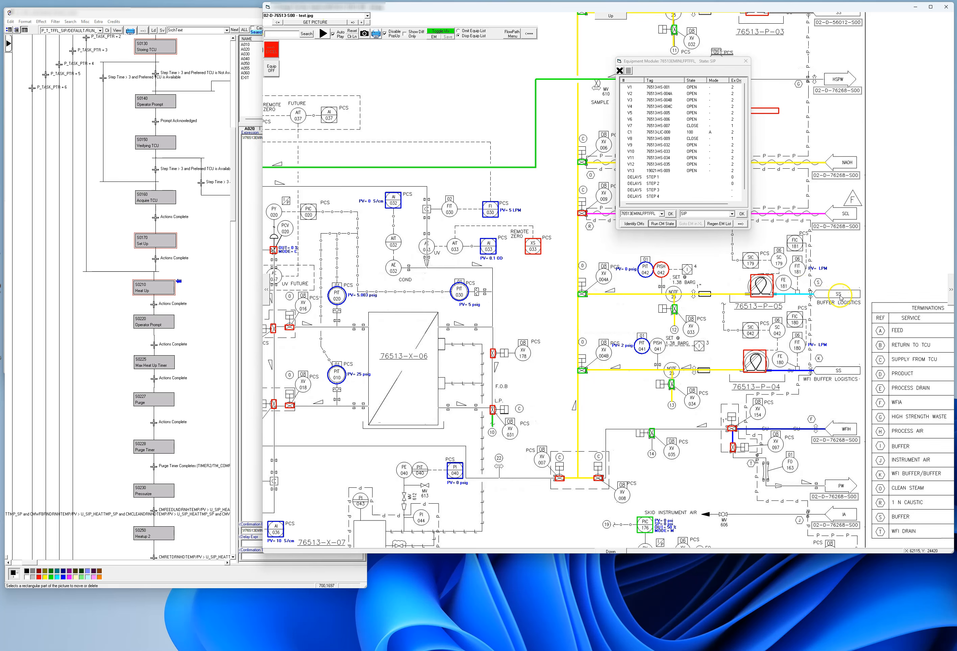
scroll(826, 307, up, 3)
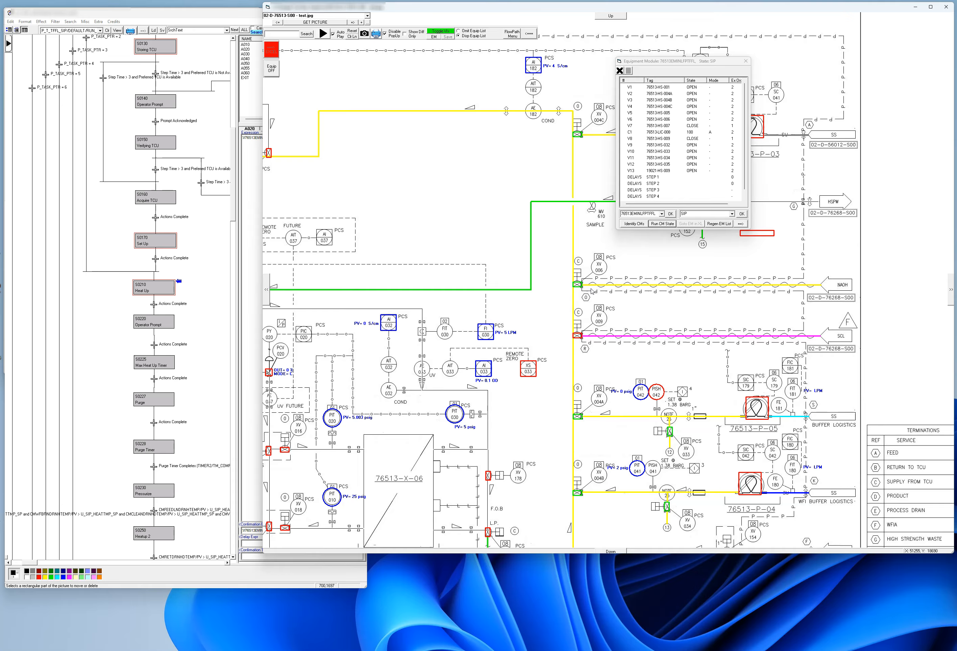
drag(545, 307, 567, 436)
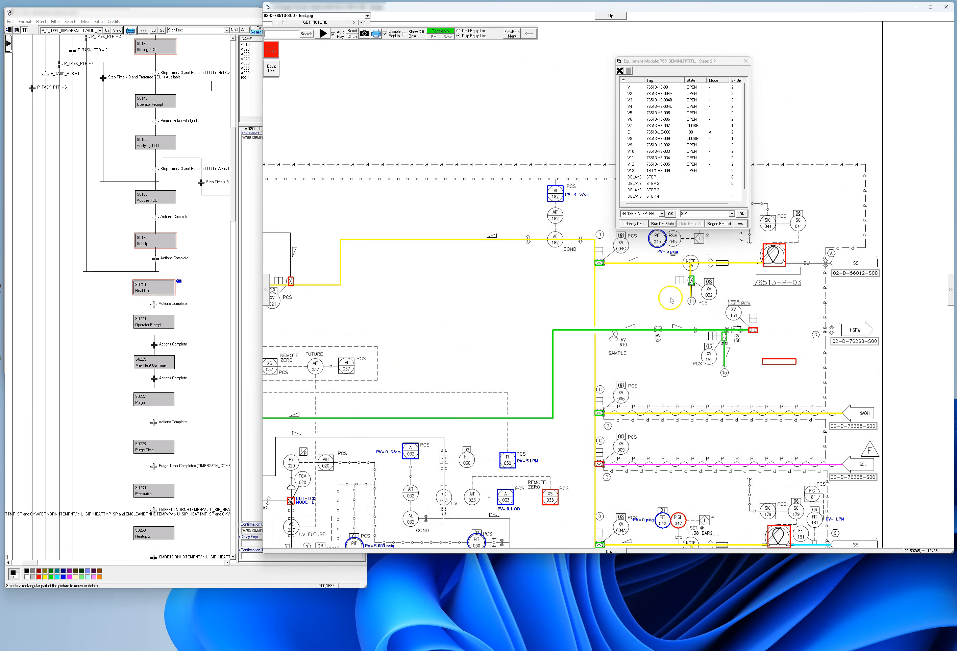
drag(475, 306, 656, 303)
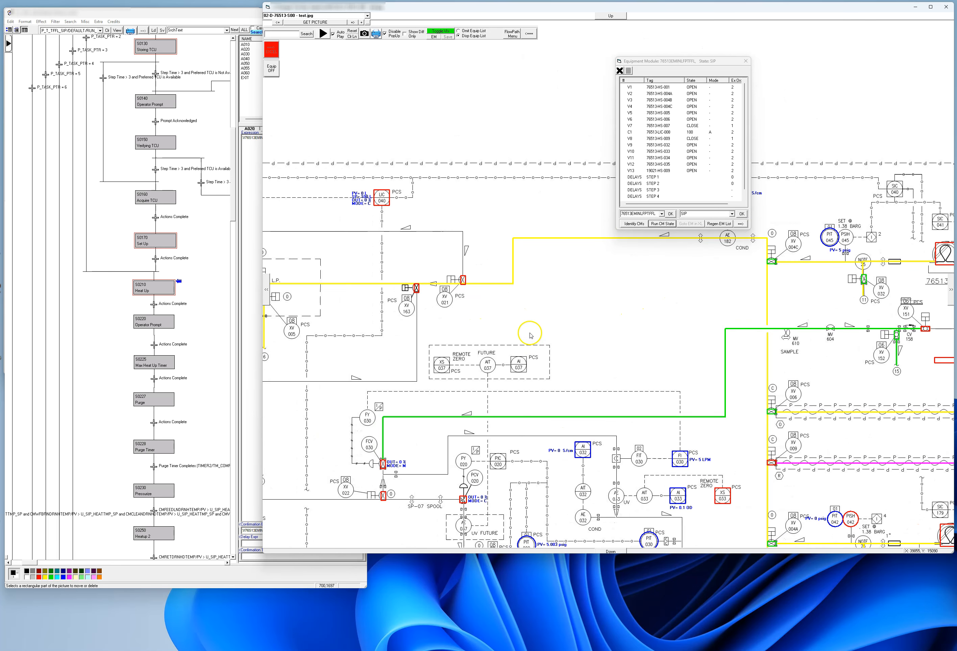
drag(527, 338, 714, 272)
mouse_move(389, 306)
mouse_down()
mouse_move(481, 284)
mouse_move(509, 291)
mouse_up()
drag(449, 475, 438, 271)
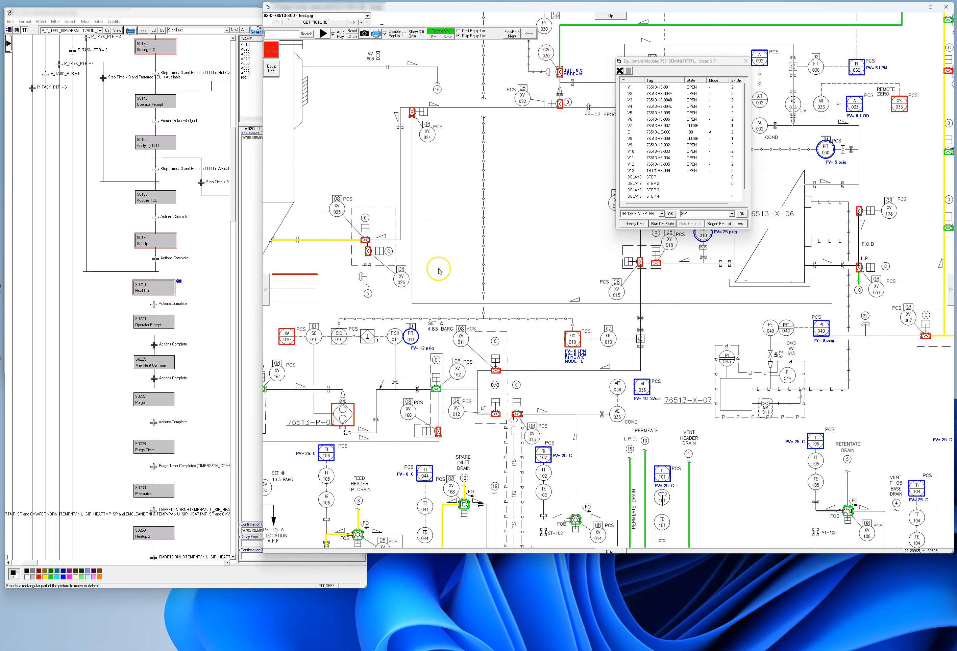
drag(415, 478, 424, 404)
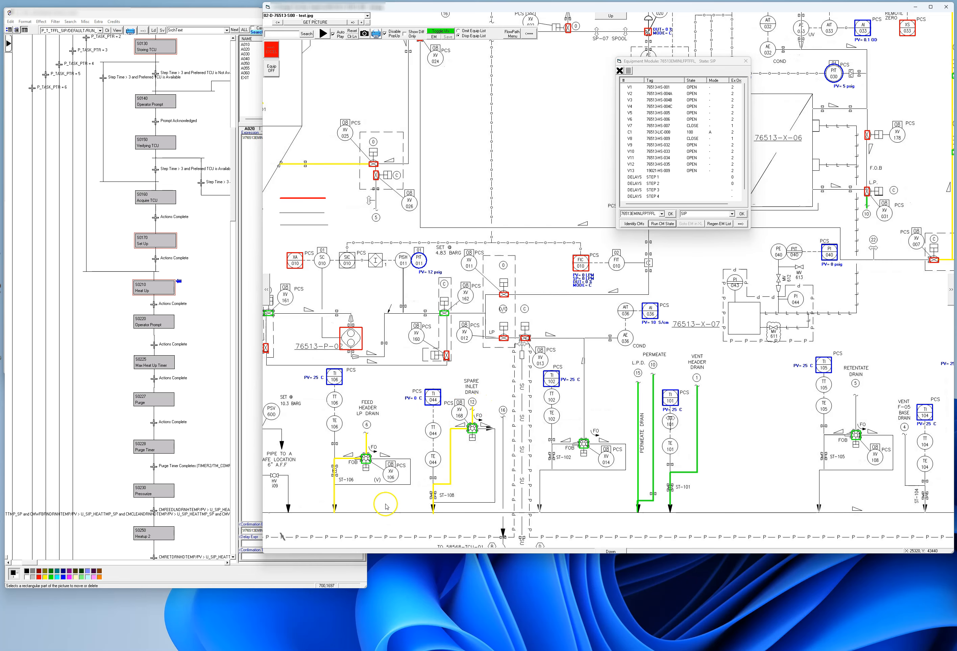
mouse_move(298, 438)
mouse_down()
mouse_move(335, 519)
mouse_move(324, 538)
mouse_move(523, 504)
mouse_move(509, 530)
mouse_up()
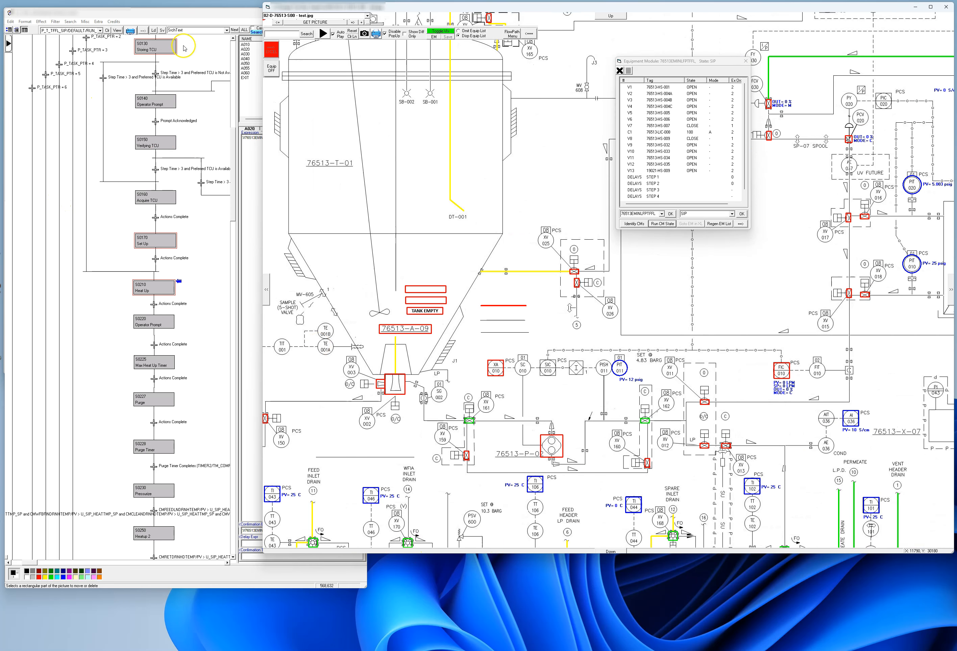
Step: Load the SIP state of 76513EMDRNHDTFFL from action A030 and run it with the drain header in view
click(196, 15)
click(292, 54)
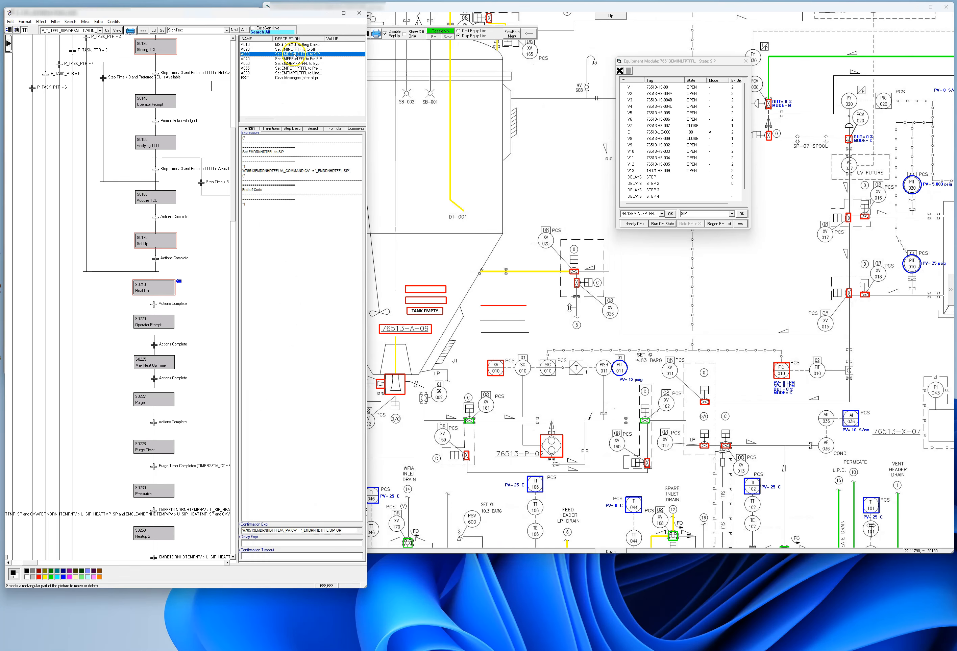
right_click(315, 175)
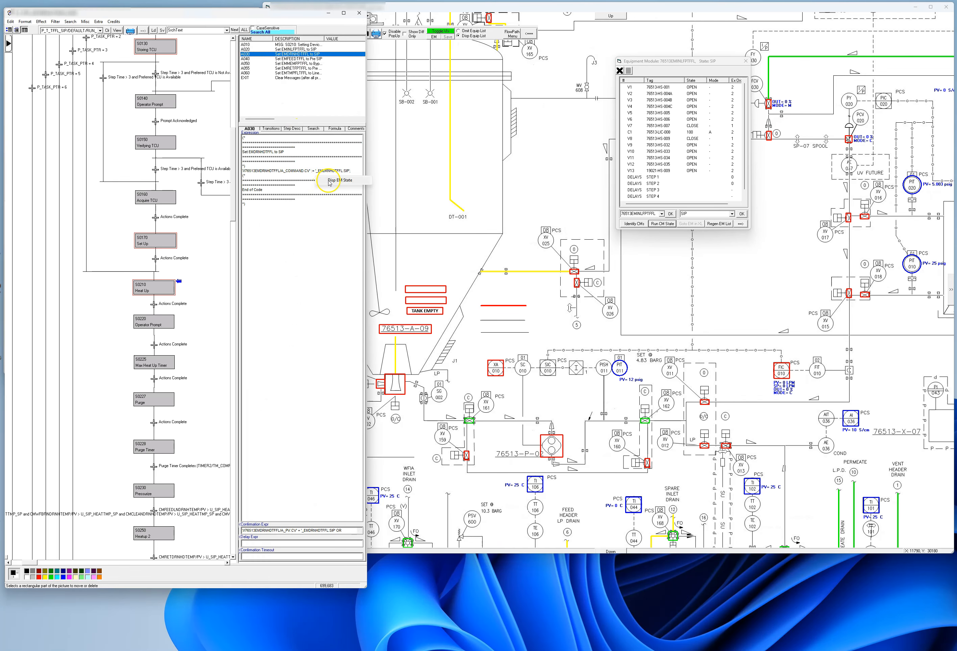
click(329, 181)
drag(668, 64, 277, 101)
drag(541, 401, 621, 265)
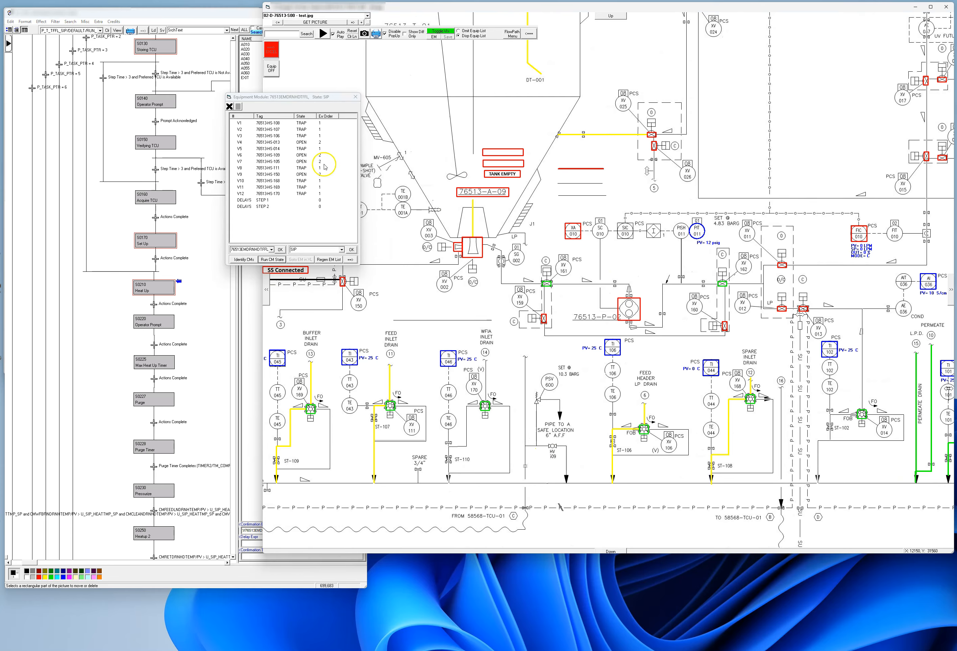
click(273, 260)
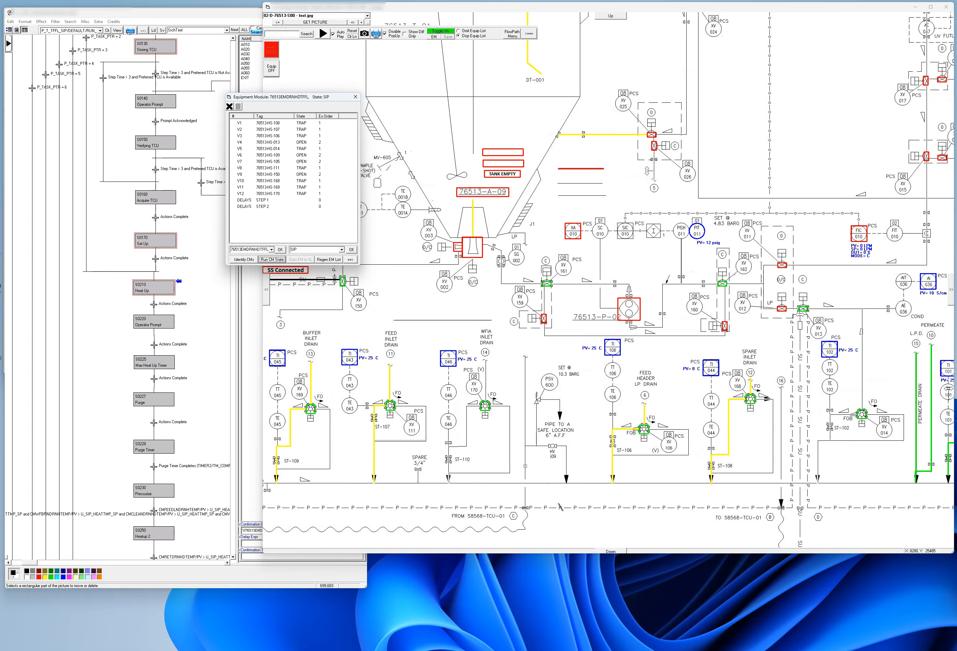
Step: Load the PRE SIP state of 76513EMFEEDTFFL from the expression of action A040 and run it on the drawing
click(231, 15)
click(292, 59)
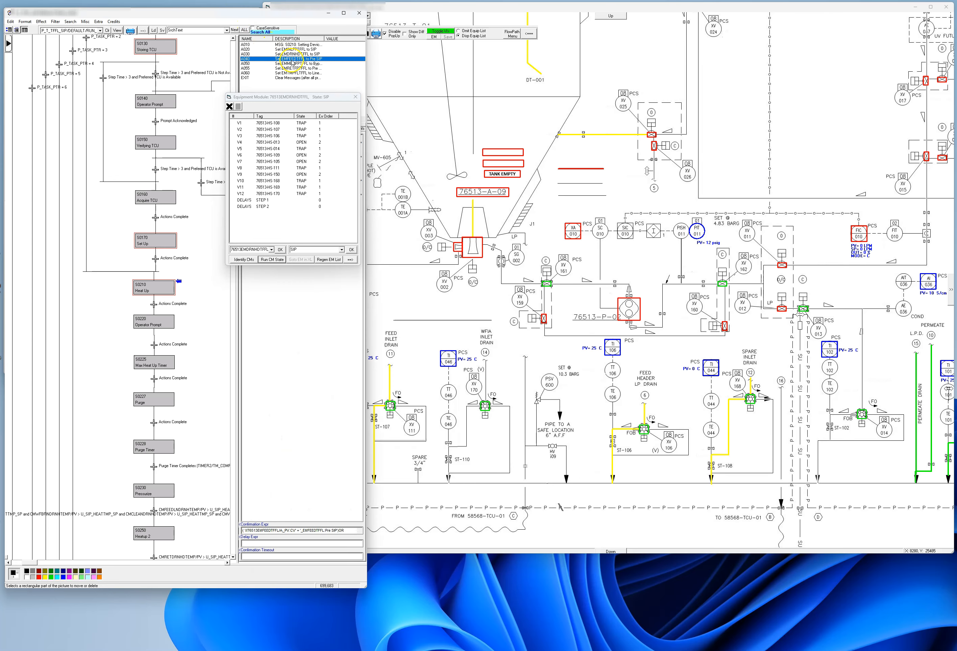
drag(293, 99, 222, 259)
click(311, 191)
right_click(311, 191)
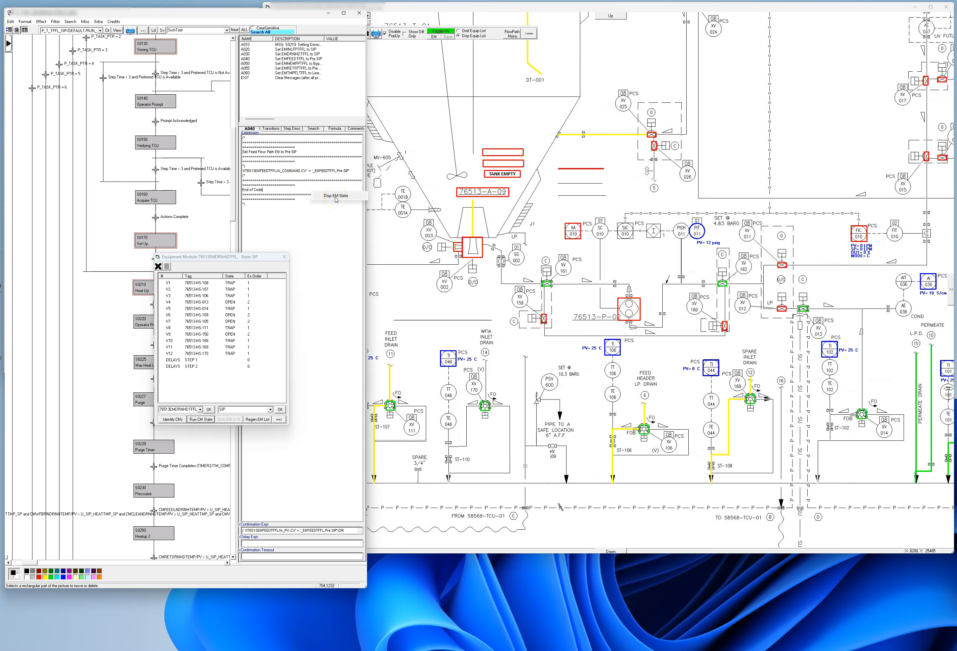
click(336, 197)
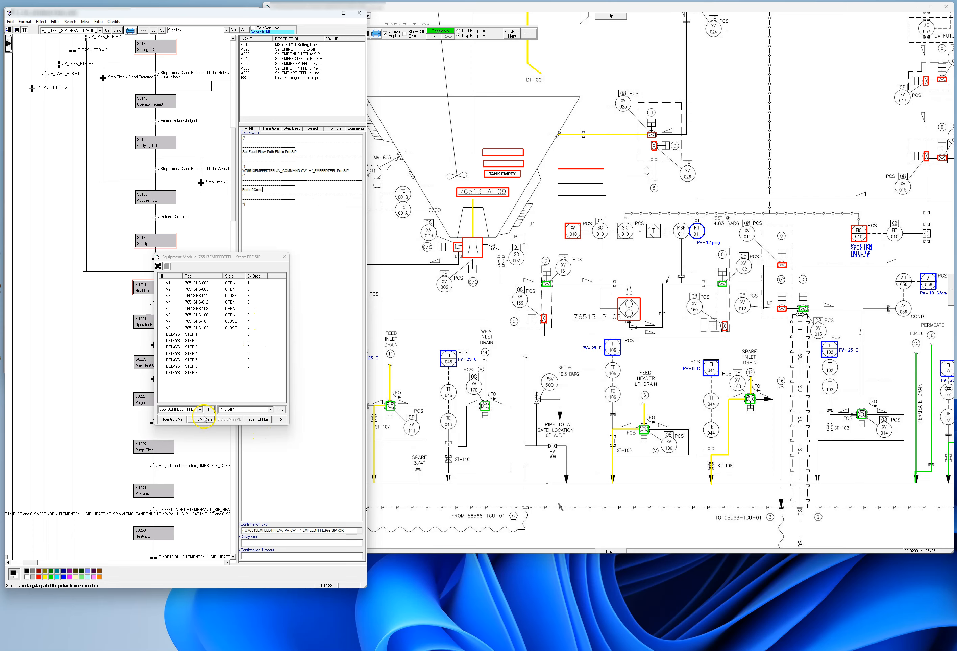
click(196, 420)
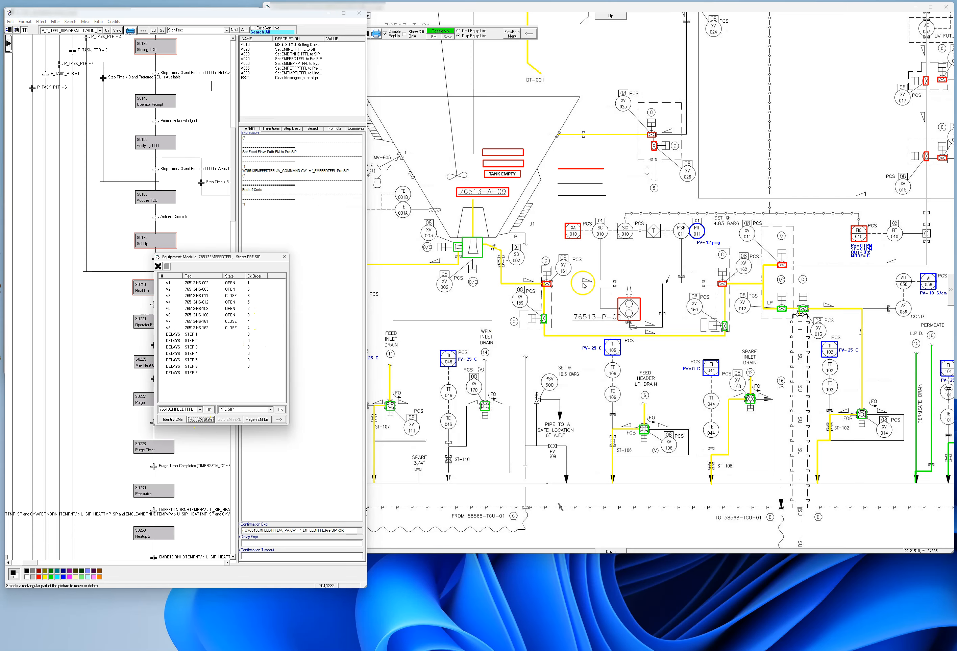
Step: Load the BYPASS state of 76513EMMEMFPTFFL from the expression of action A050 and run it on the drawing
click(251, 130)
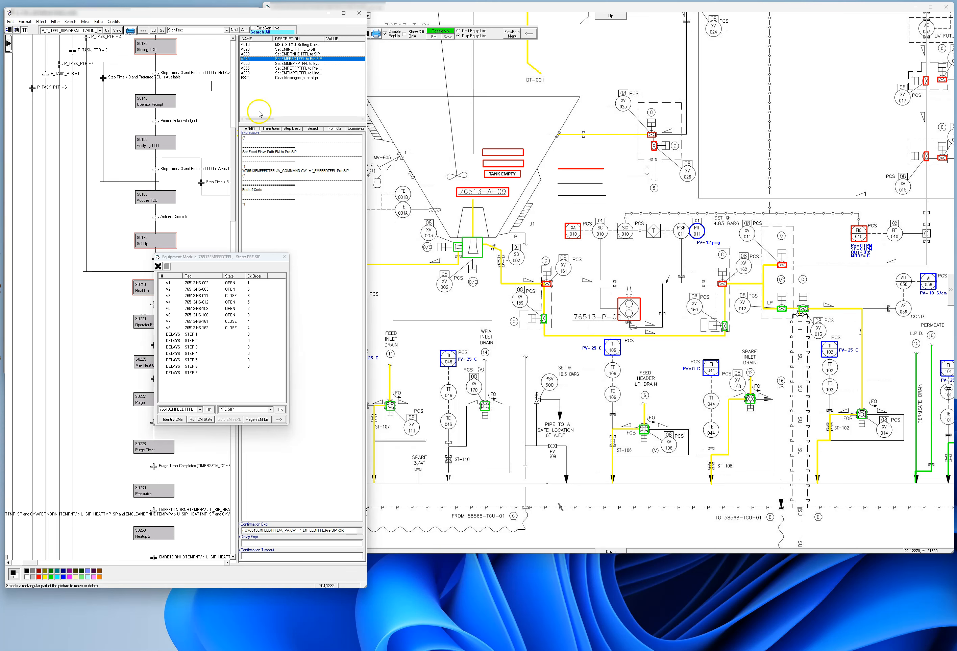
click(292, 63)
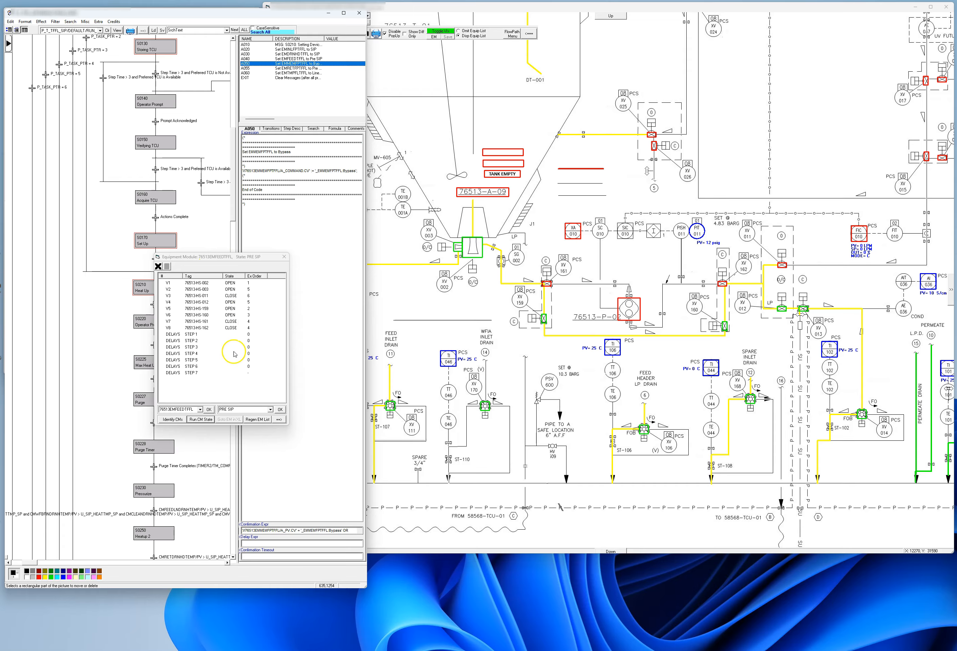
right_click(323, 176)
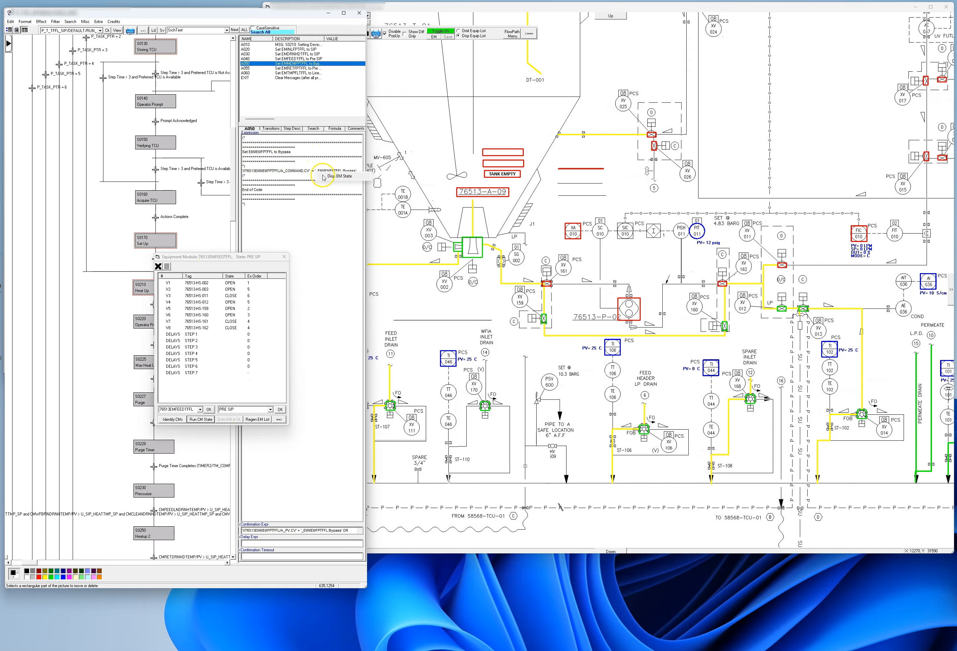
click(337, 178)
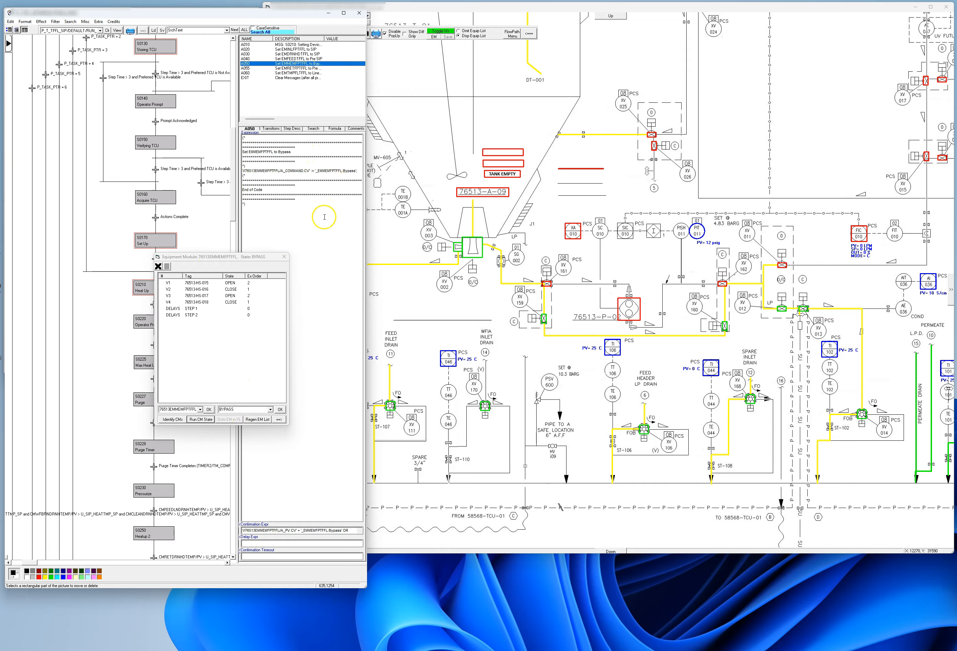
click(203, 420)
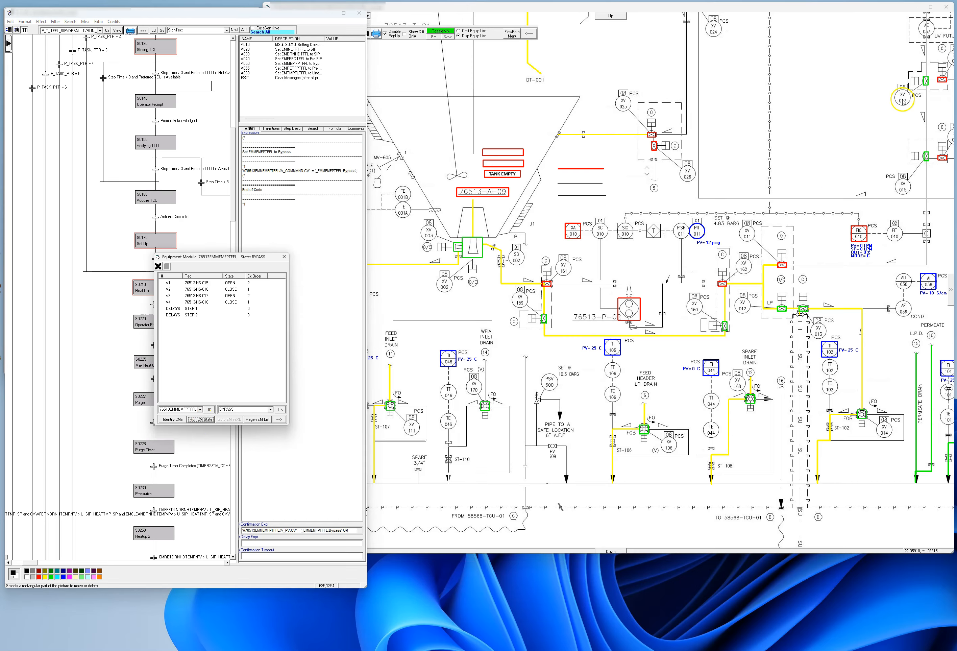
Step: Open the expression of action A055 and rerun the loaded BYPASS state of 76513EMMEMFPTFFL
click(246, 130)
click(282, 69)
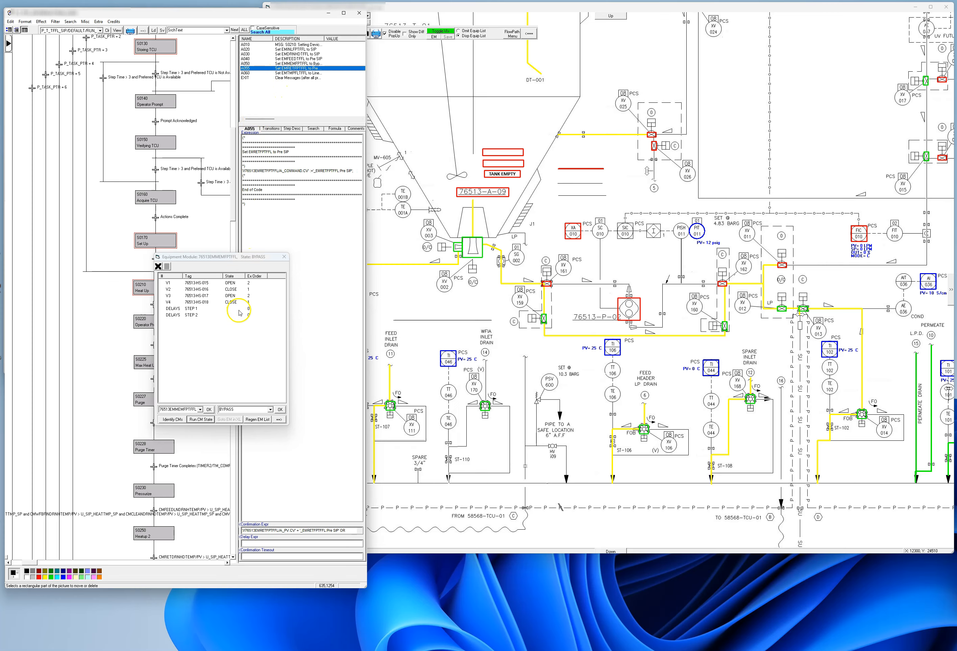
click(202, 420)
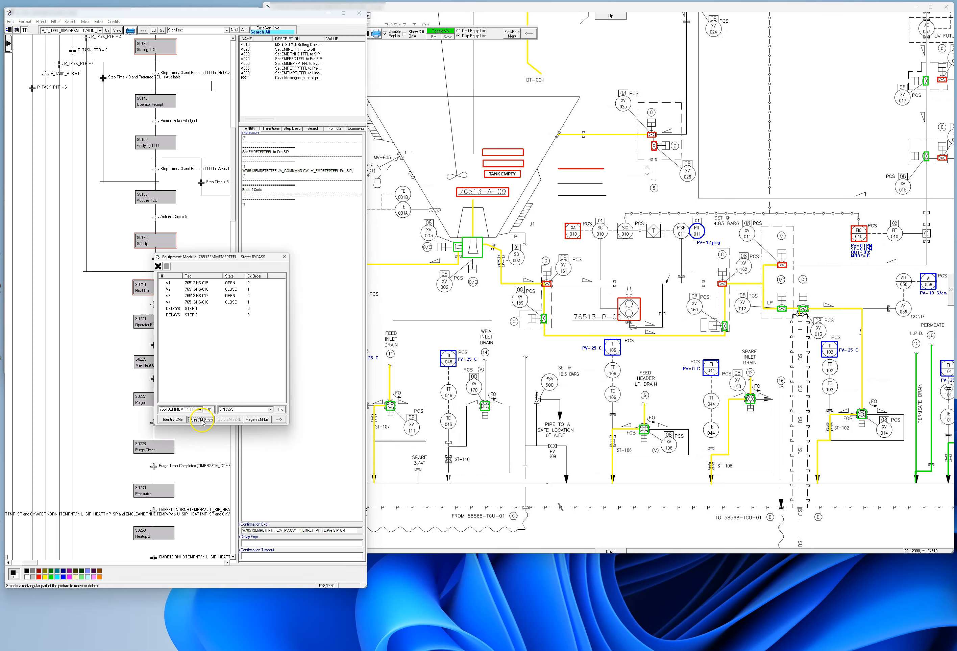
Step: Identify the control modules of 76513EMMEMFPTFFL on the drawing, restore the simulated flow path display, and return to the phase logic
click(173, 419)
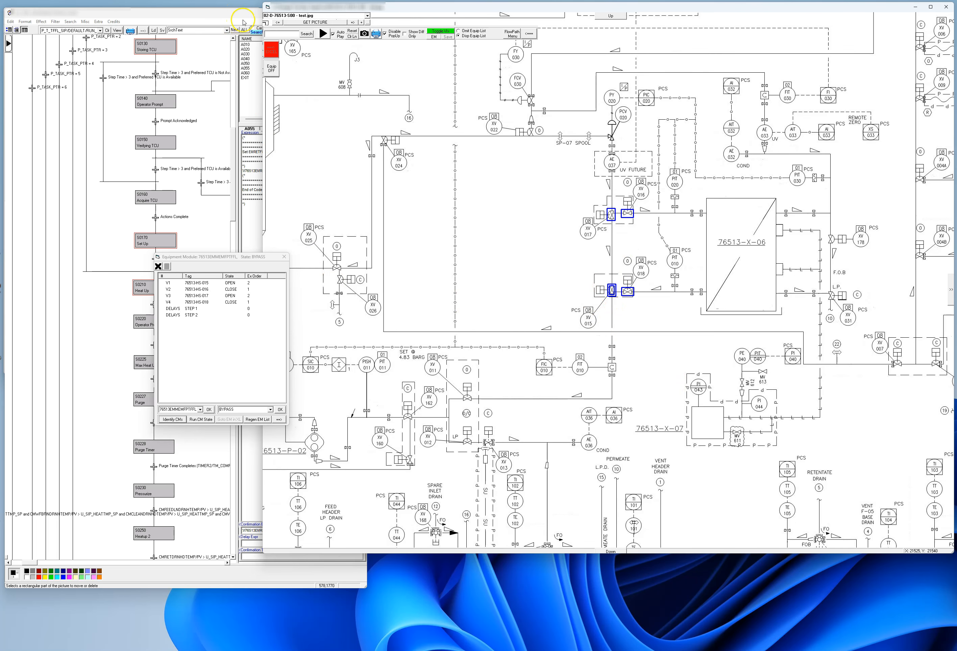
click(314, 34)
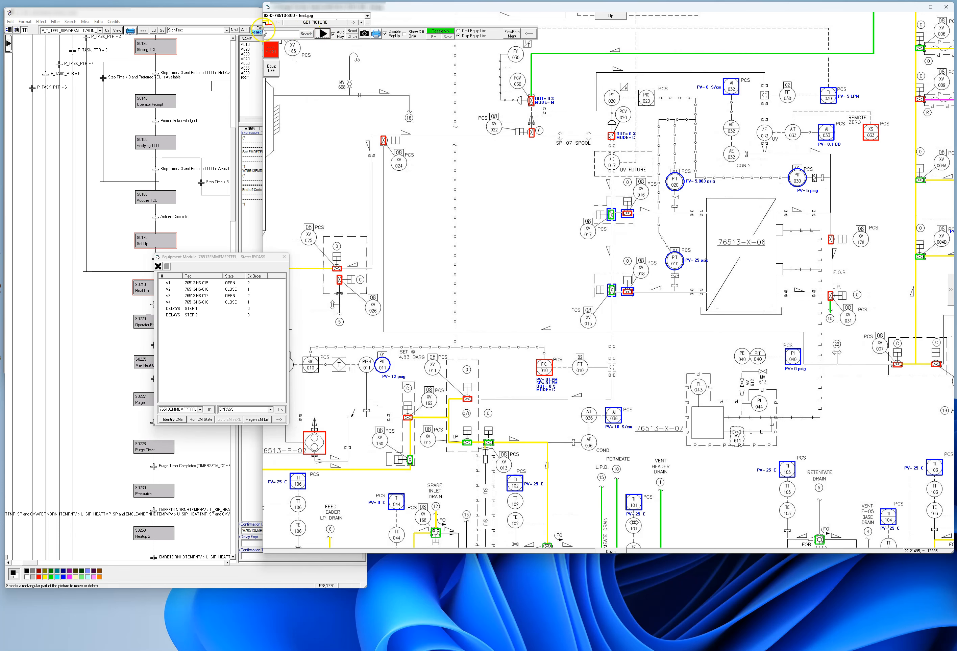
click(196, 14)
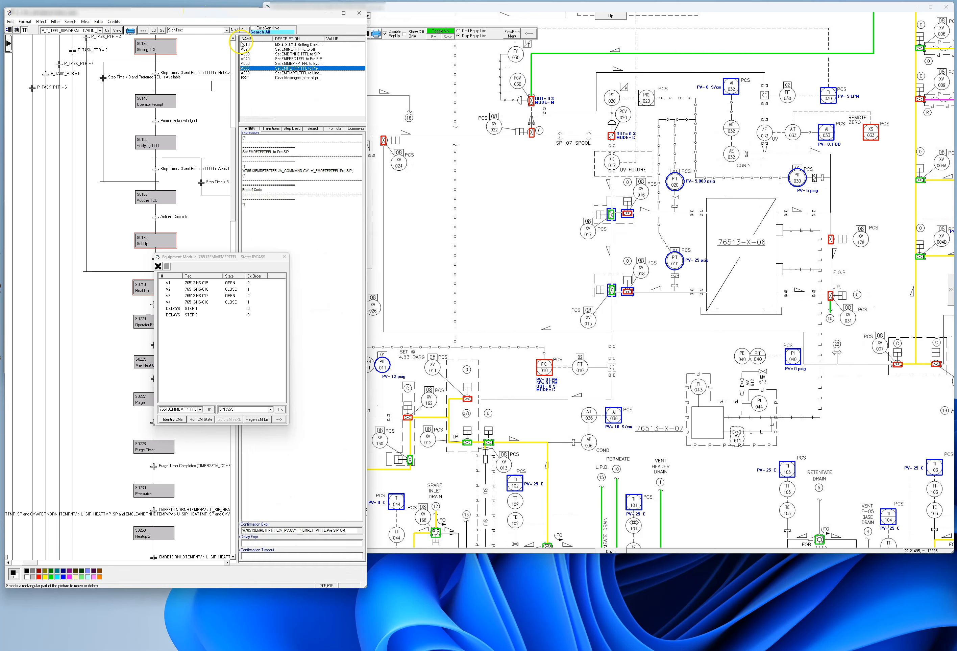
Step: Open the expression of action A060 and examine the simulated flow paths between filter 76513-X-06 and tank 76513-T-01 on the drawing
click(294, 73)
click(315, 137)
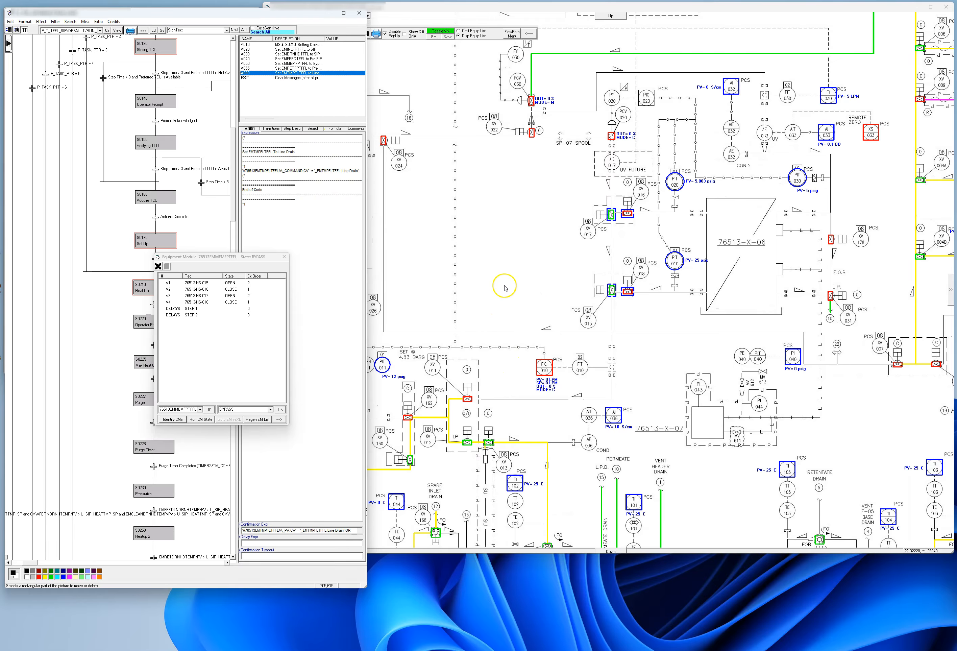
mouse_move(504, 273)
mouse_down()
mouse_move(673, 244)
mouse_move(677, 262)
mouse_up()
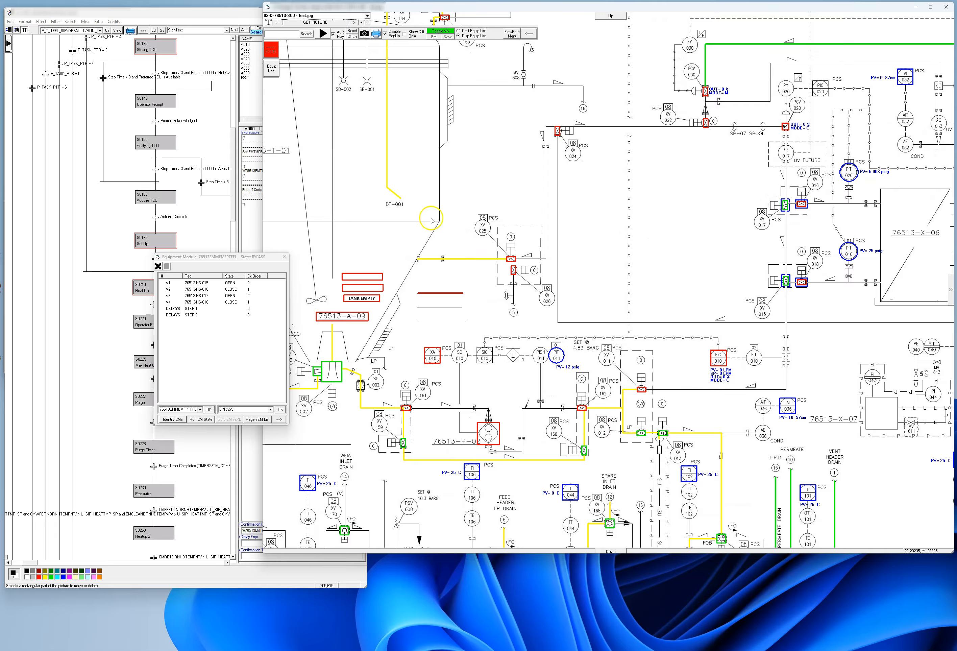
click(183, 16)
click(623, 226)
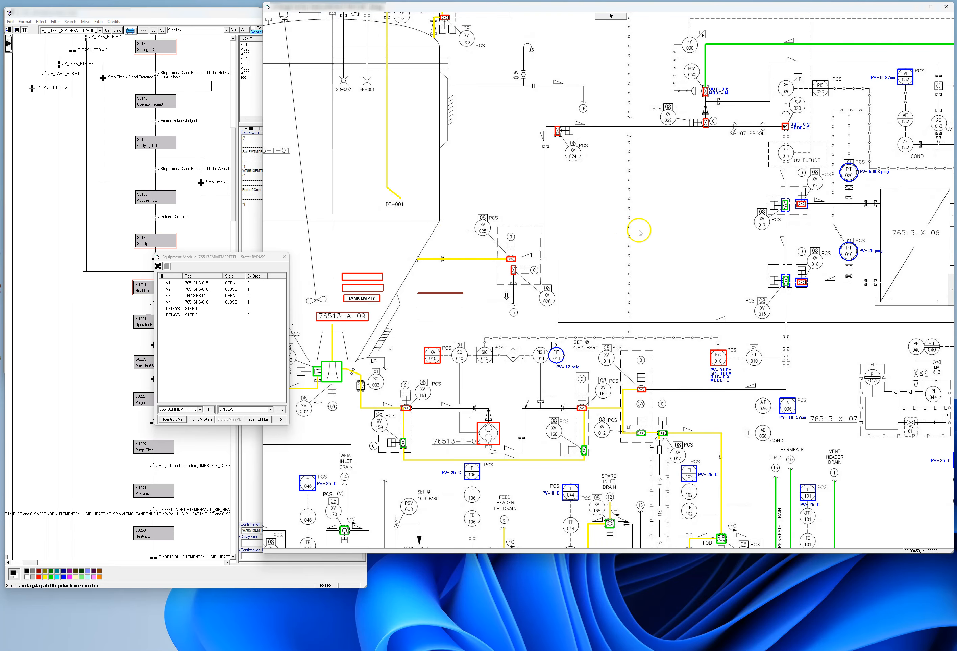
mouse_move(664, 239)
mouse_down()
mouse_move(614, 366)
mouse_move(455, 444)
mouse_up()
mouse_move(818, 197)
mouse_down()
mouse_move(697, 177)
mouse_move(783, 160)
mouse_up()
drag(457, 215, 775, 104)
drag(590, 387, 600, 300)
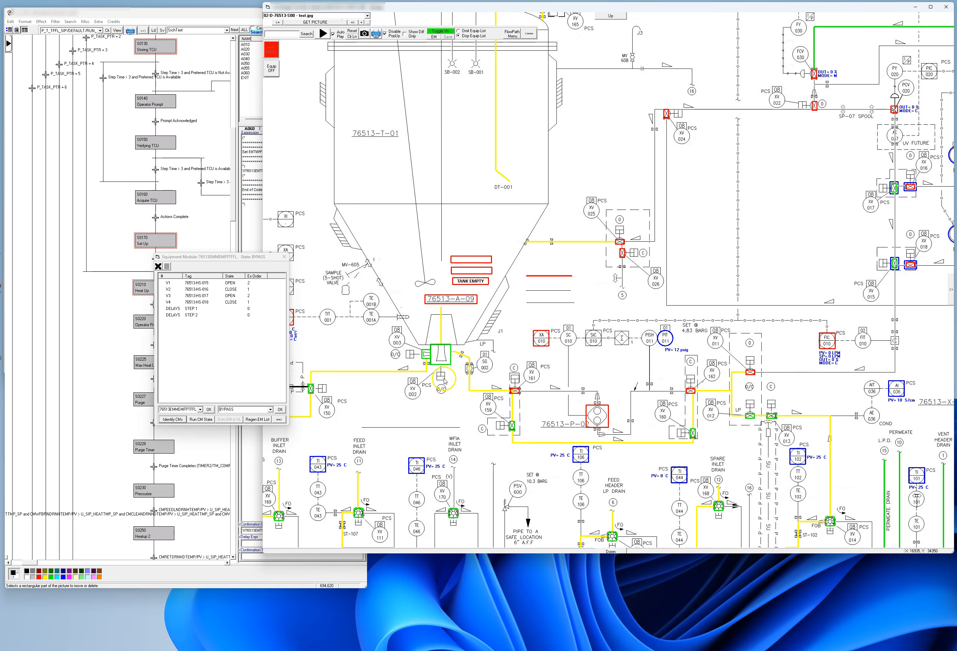
Step: Return to the phase logic and review steps S0220 Operator Prompt and S0225 Max Heat Up Timer, including the latter's A040 expression
click(204, 18)
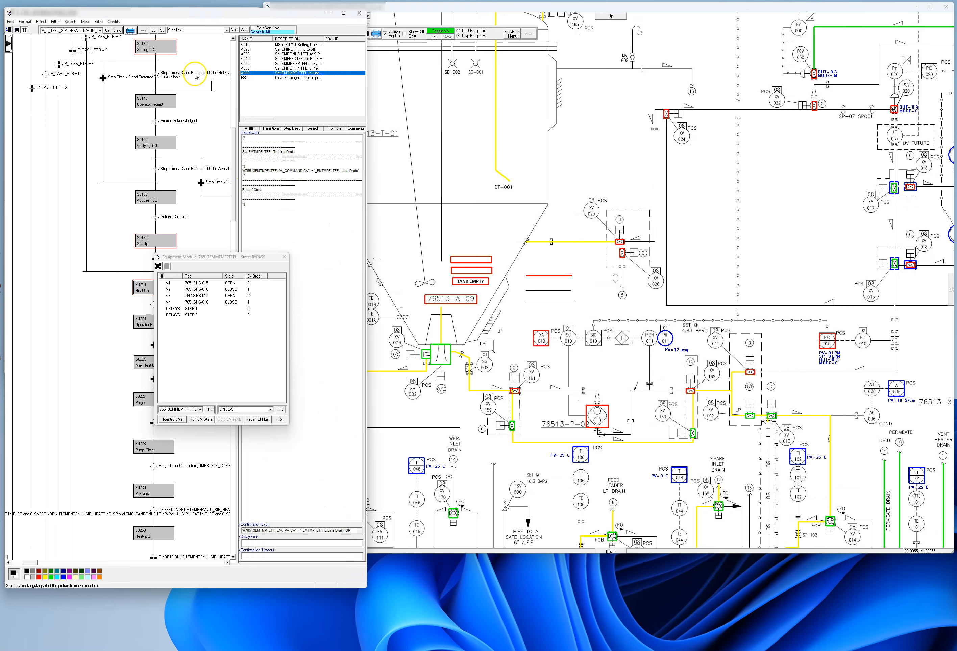
drag(212, 257, 224, 382)
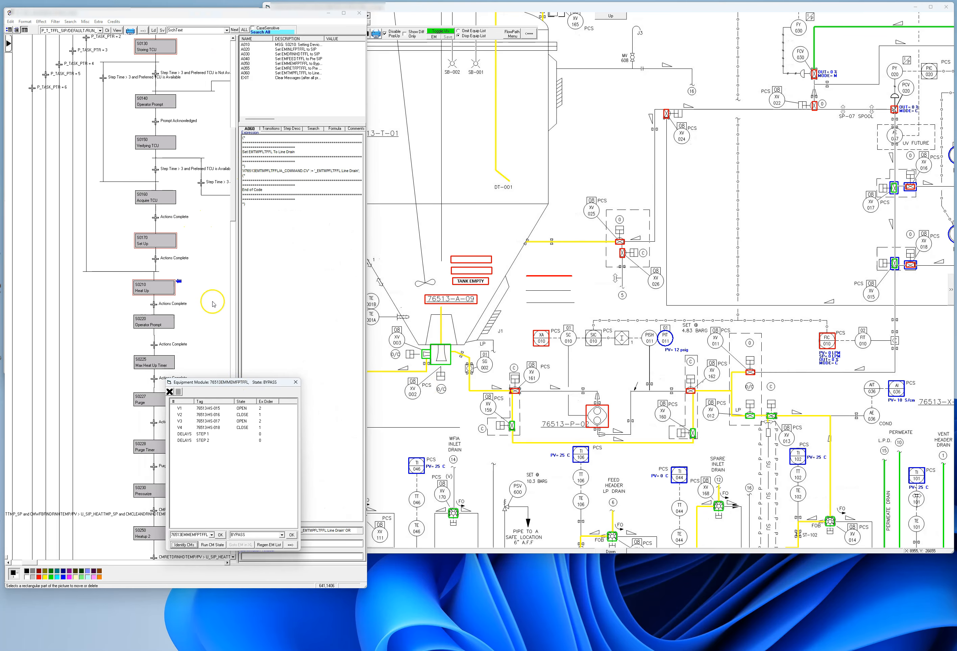
click(155, 321)
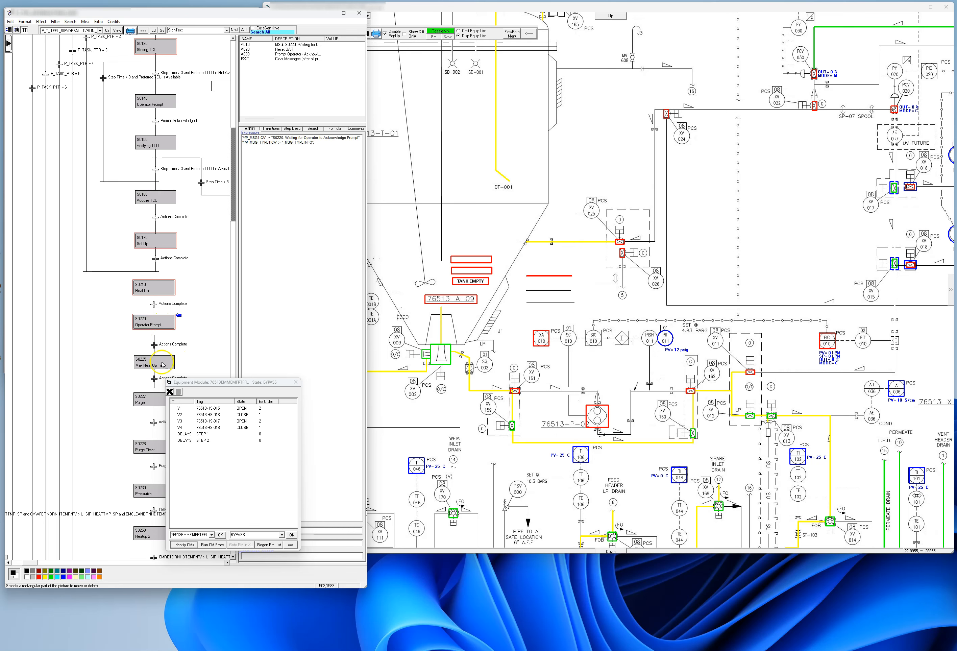
click(172, 367)
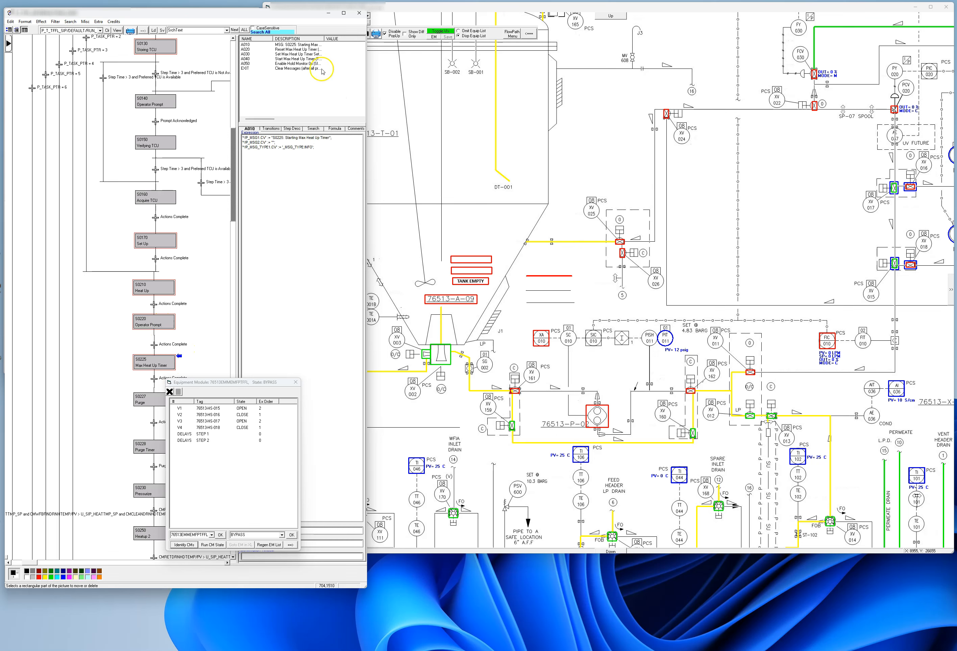
drag(325, 40, 348, 40)
click(313, 58)
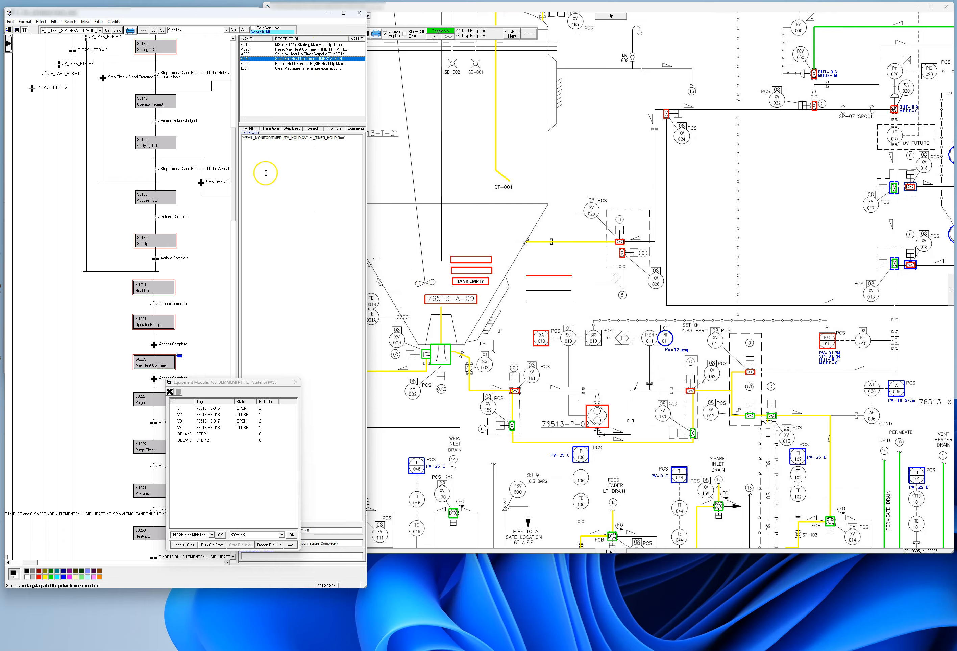
Step: Load the SIP state of 76513EMINLFPTFFL from action A020 of step S0227 Purge and run it on the drawing
drag(235, 183, 230, 227)
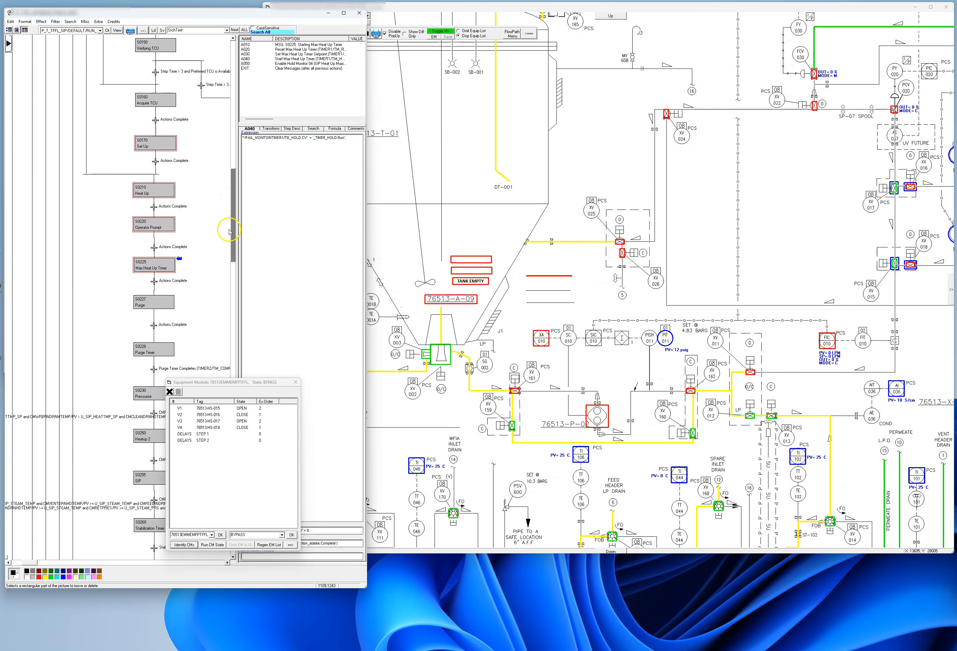
click(163, 299)
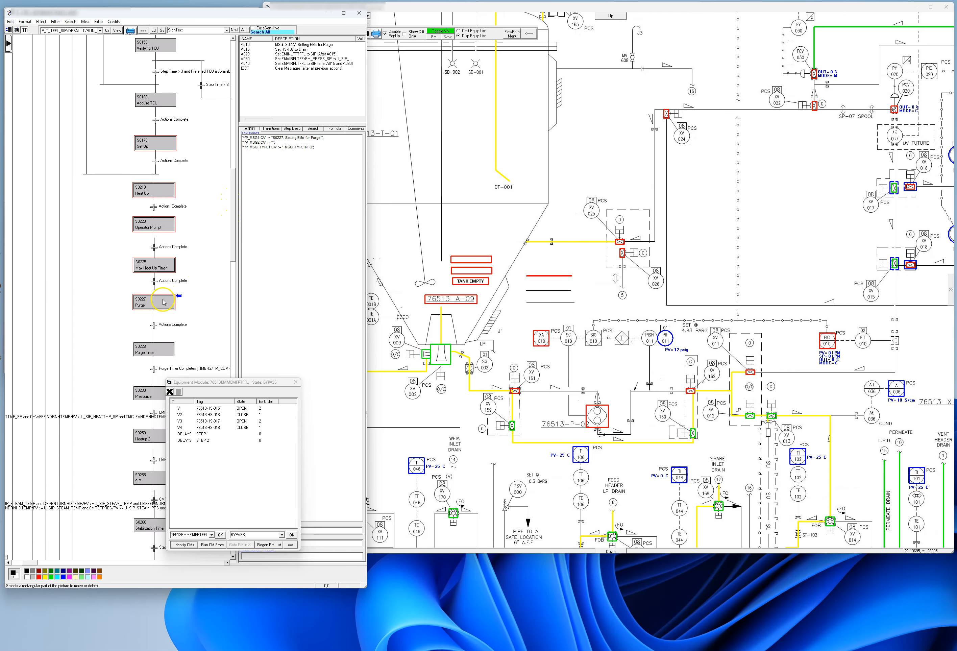
click(321, 54)
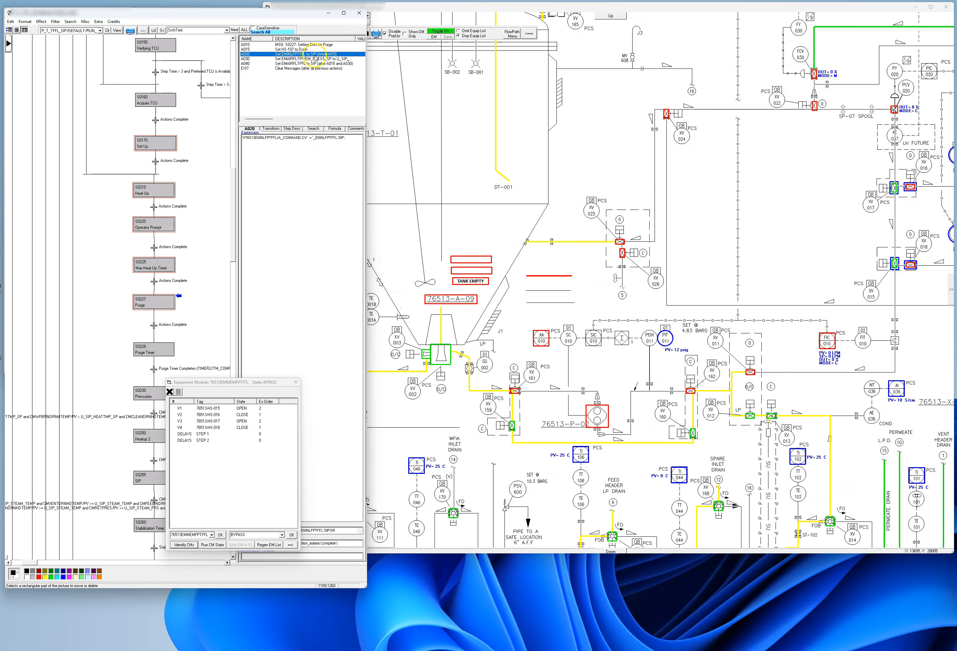
right_click(311, 157)
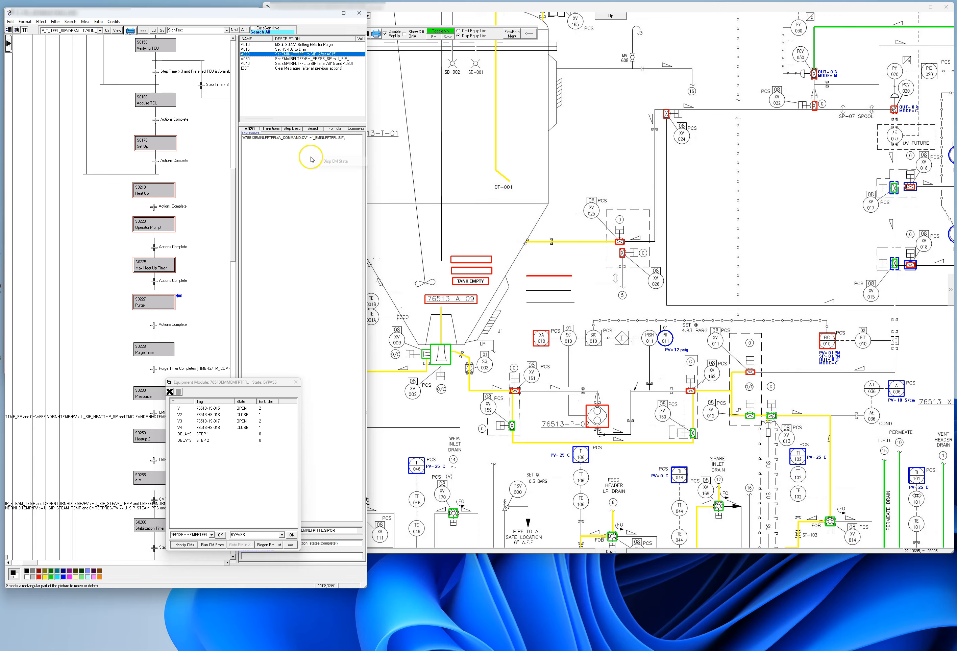
click(333, 161)
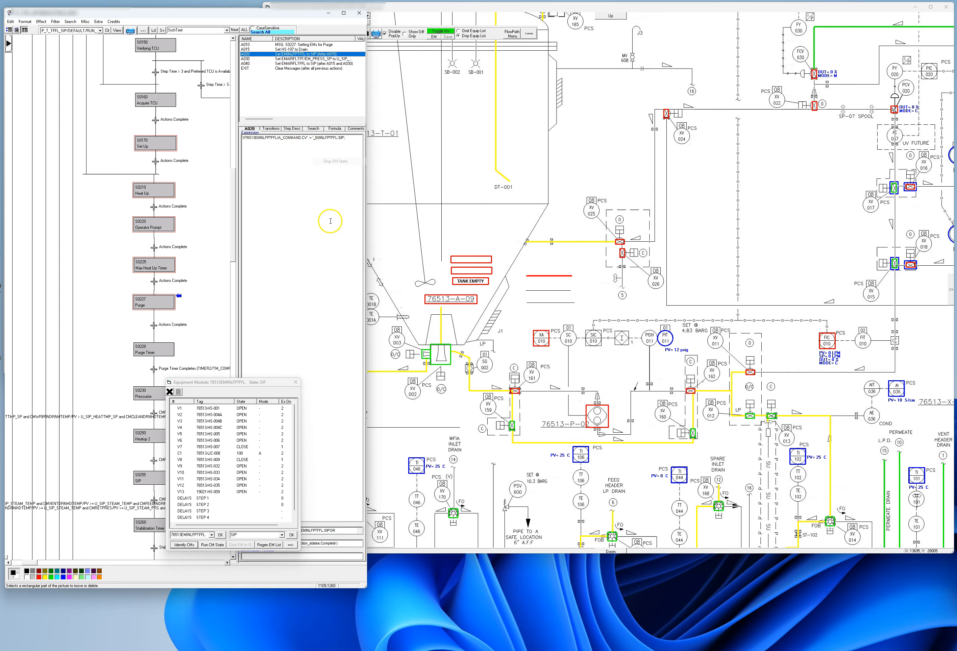
click(212, 545)
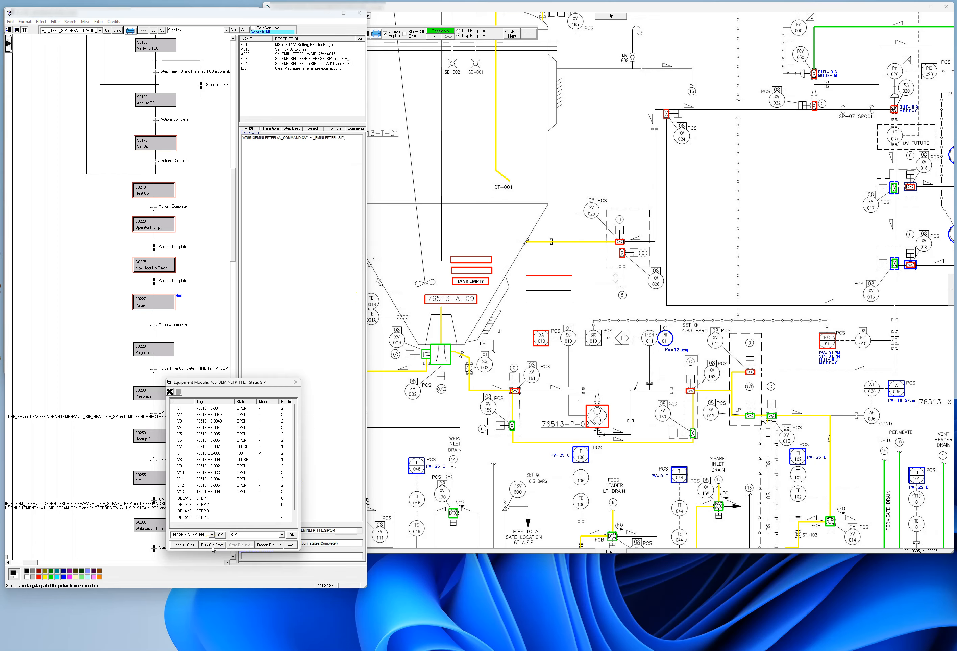
Step: Identify the control modules of 76513EMINLFPTFFL on the drawing, restore the simulated flow path display, and return to the phase logic
click(187, 545)
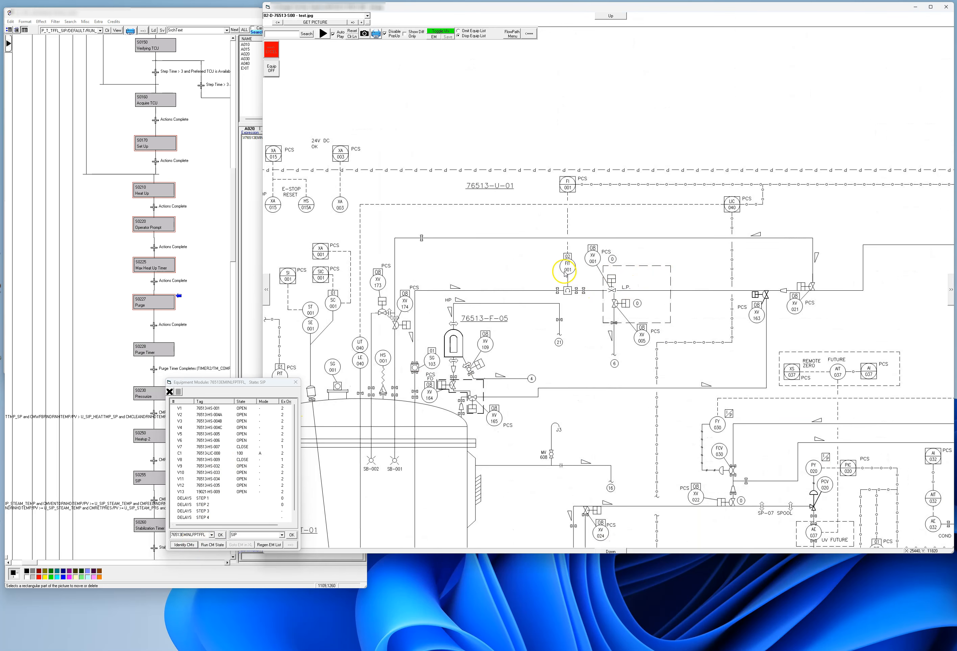
click(323, 33)
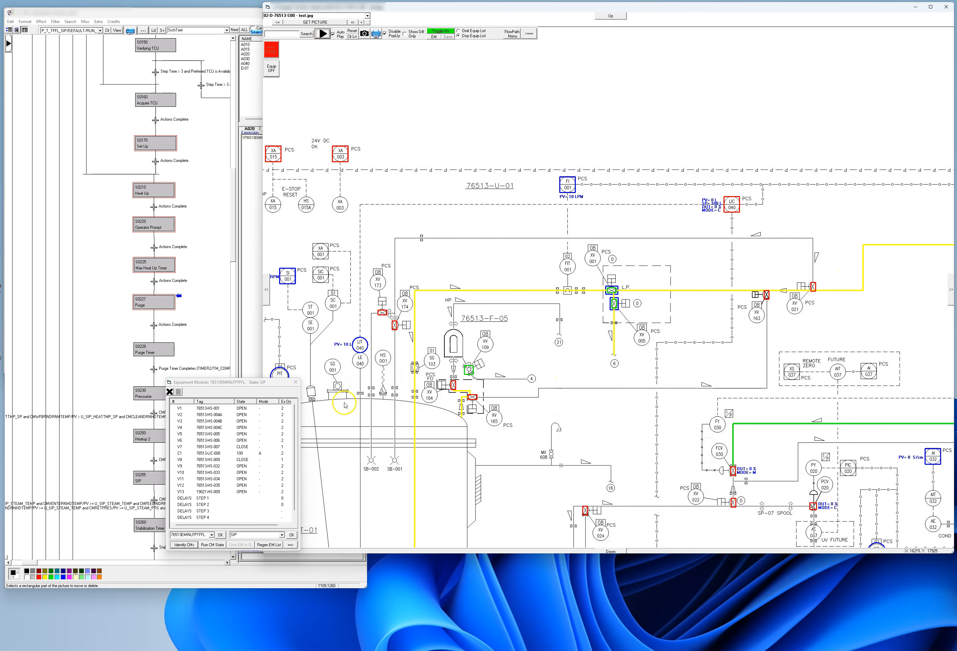
click(184, 19)
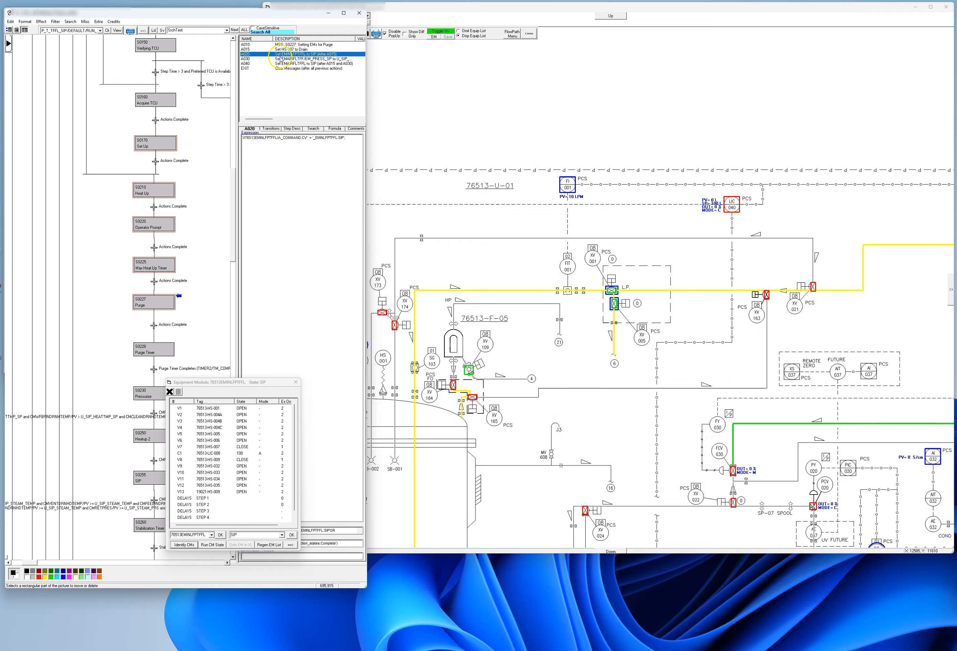
Step: Review the pressure setpoint expression of action A030, then load the SIP state of 76513EMAIRFLTFFL from action A040 and run it on the drawing
click(319, 59)
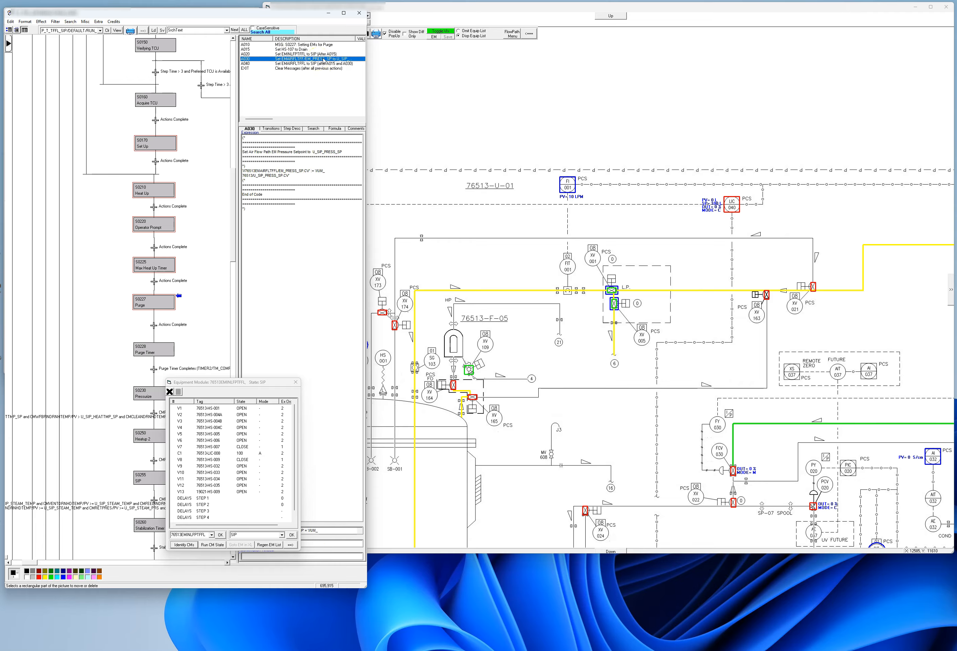
click(308, 64)
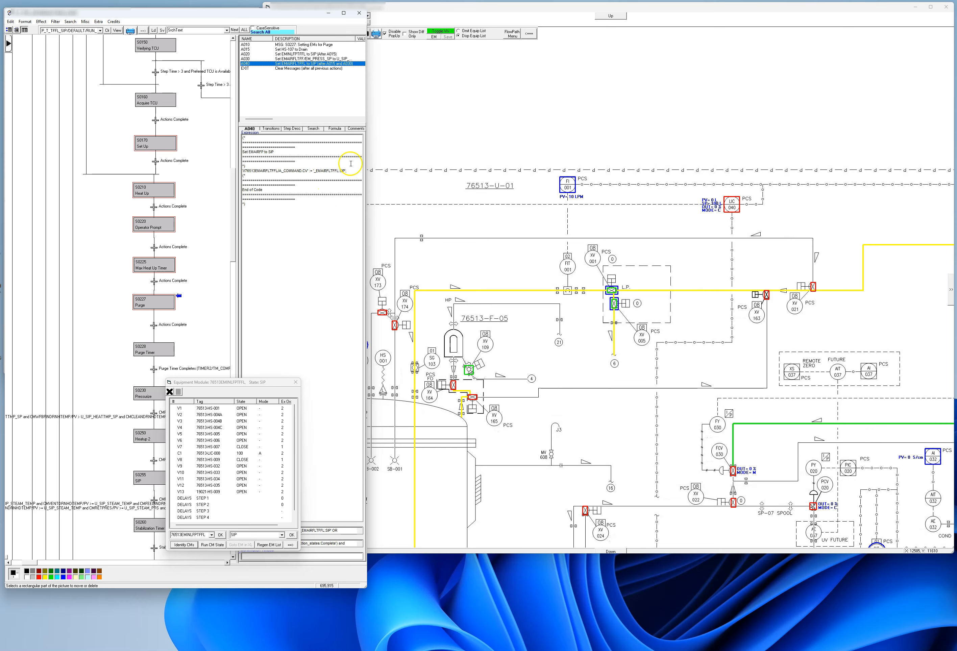
right_click(318, 176)
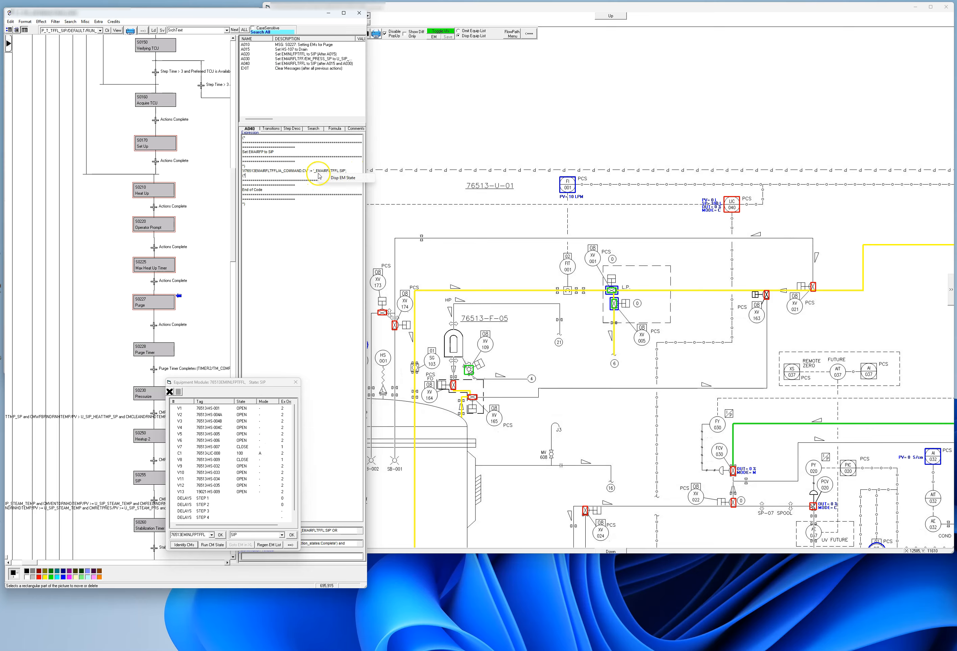
click(334, 179)
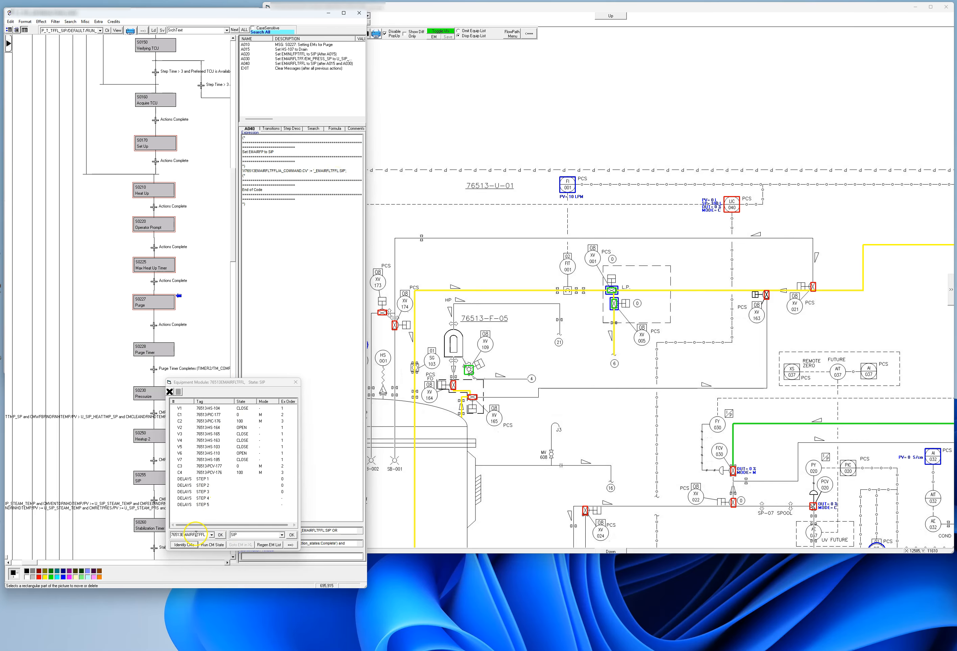
click(212, 545)
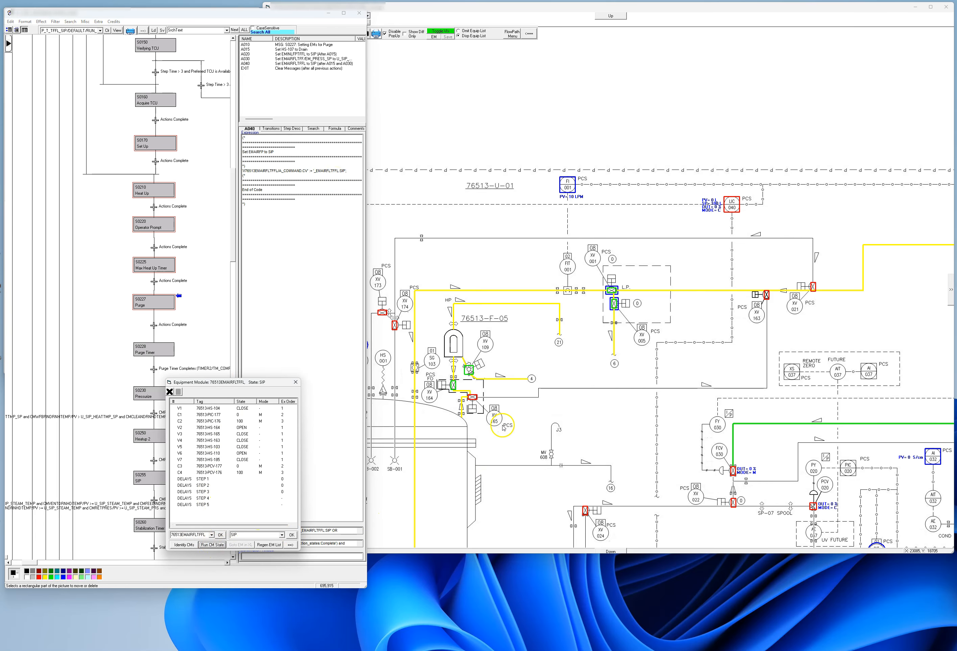
Step: Examine the simulated air flow path between the process air supply and filter 76513-F-05, then return to the phase logic
drag(606, 460, 373, 210)
mouse_move(633, 399)
mouse_down()
mouse_move(560, 355)
mouse_move(450, 258)
mouse_up()
drag(569, 372, 531, 312)
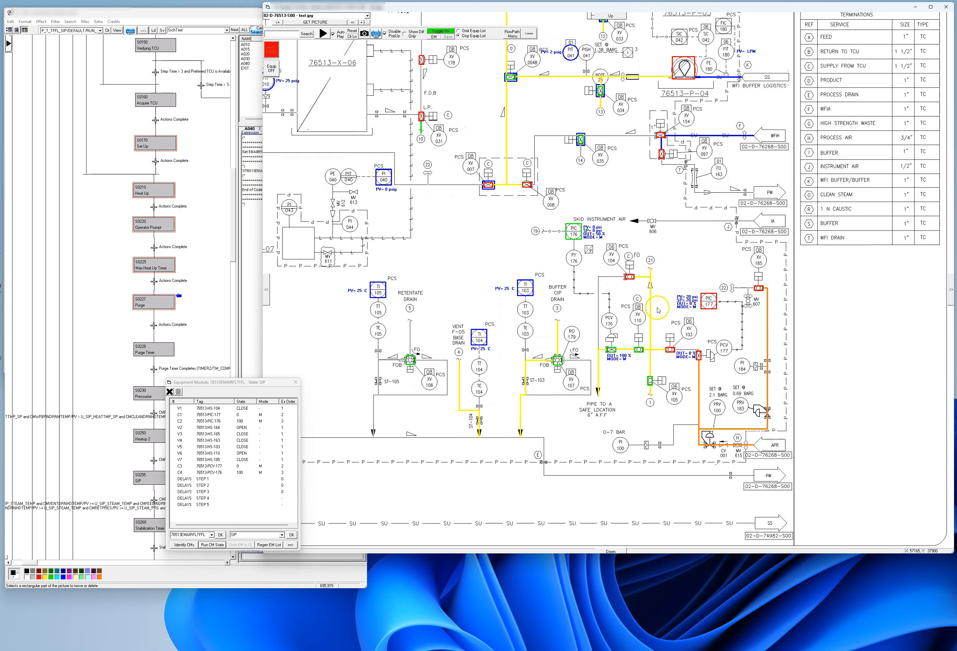
mouse_move(430, 231)
mouse_down()
mouse_move(648, 447)
mouse_move(719, 489)
mouse_up()
drag(449, 264, 691, 432)
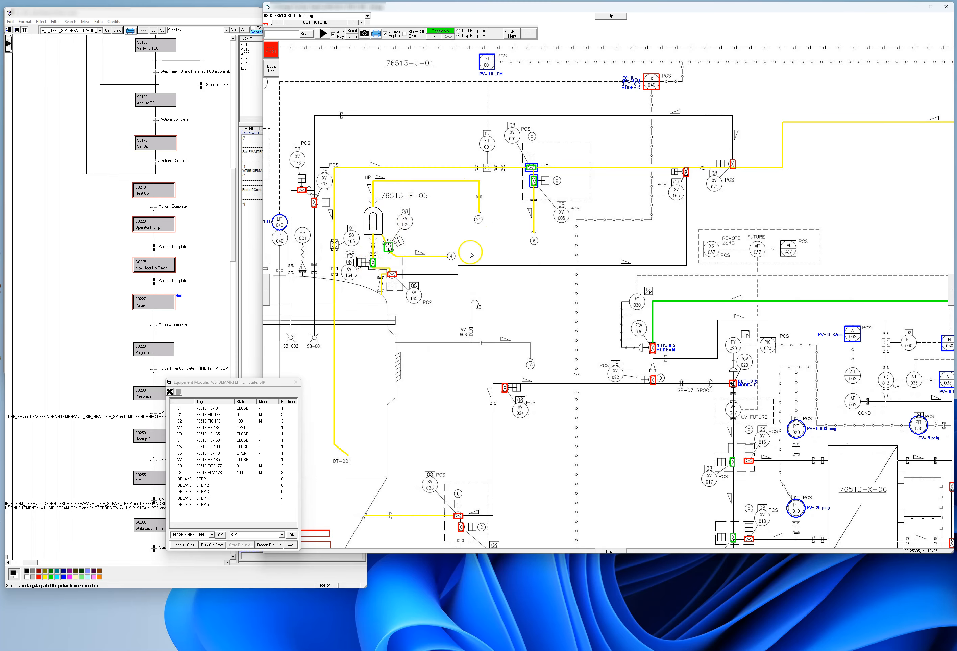
click(200, 20)
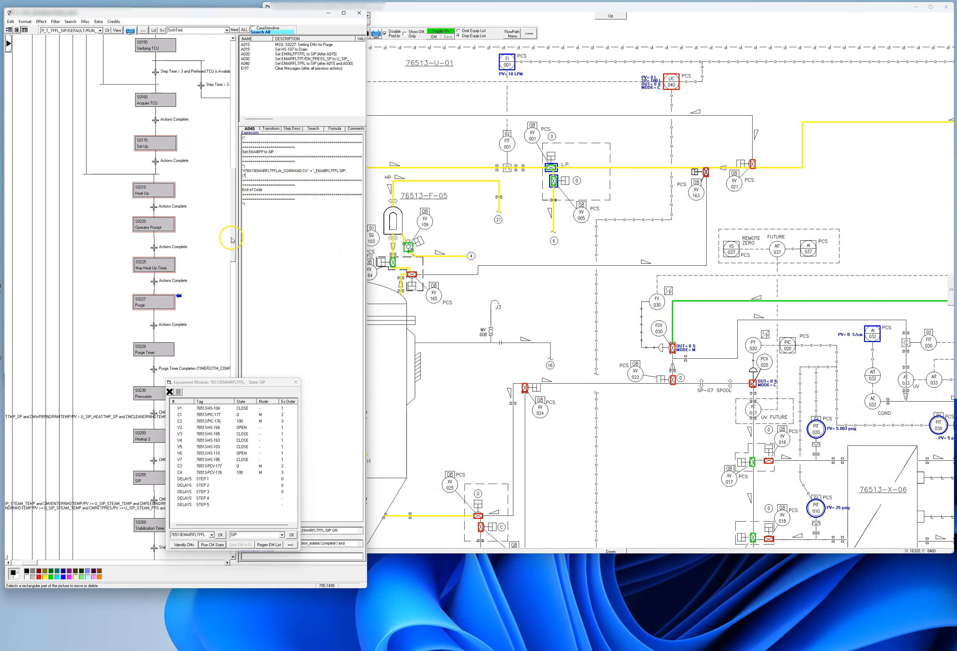
Step: Load the SIP state of 76513EMINLFPTFFL from action A020 of step S0230 Pressurize and run it on the drawing
scroll(231, 260, down, 3)
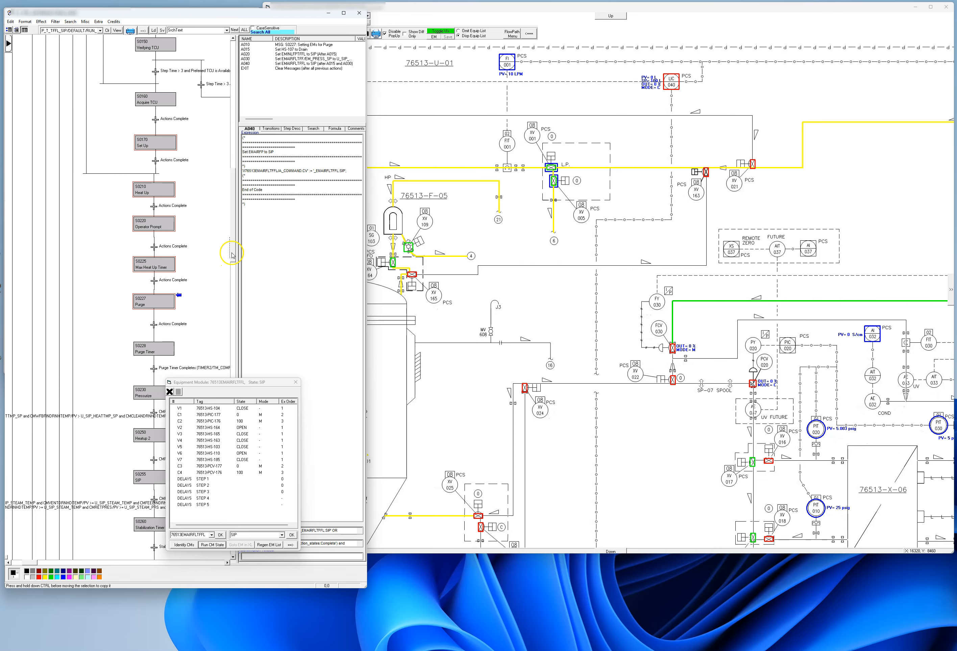
scroll(232, 282, down, 4)
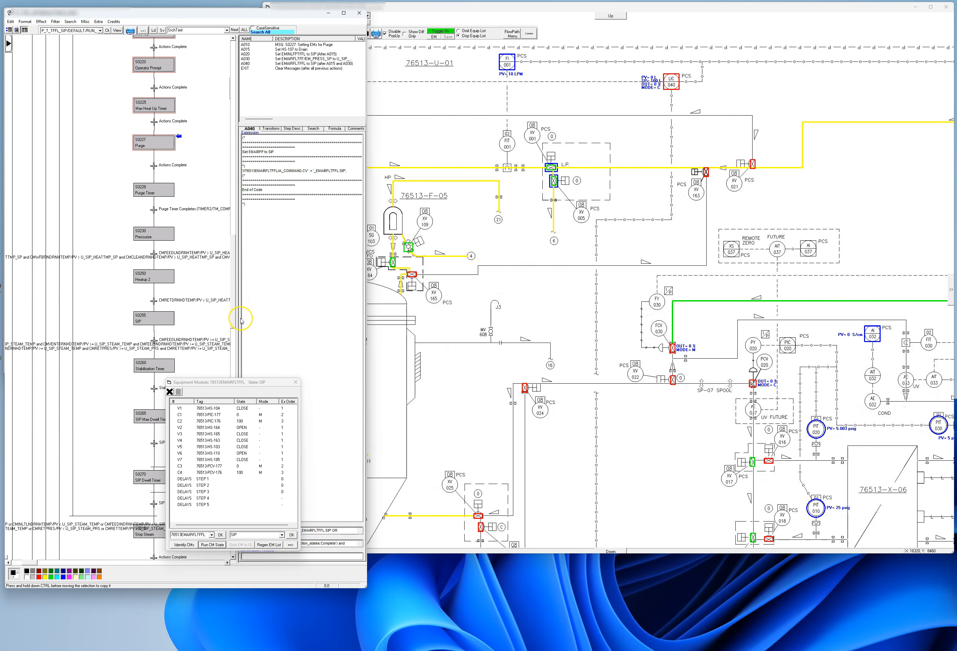
click(154, 237)
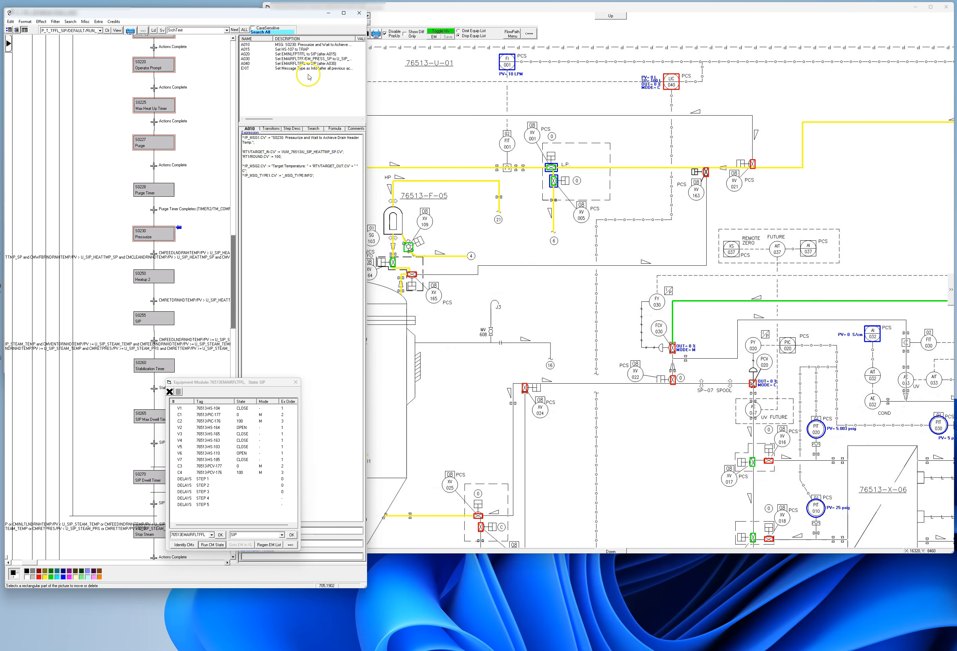
click(311, 54)
right_click(316, 141)
click(338, 147)
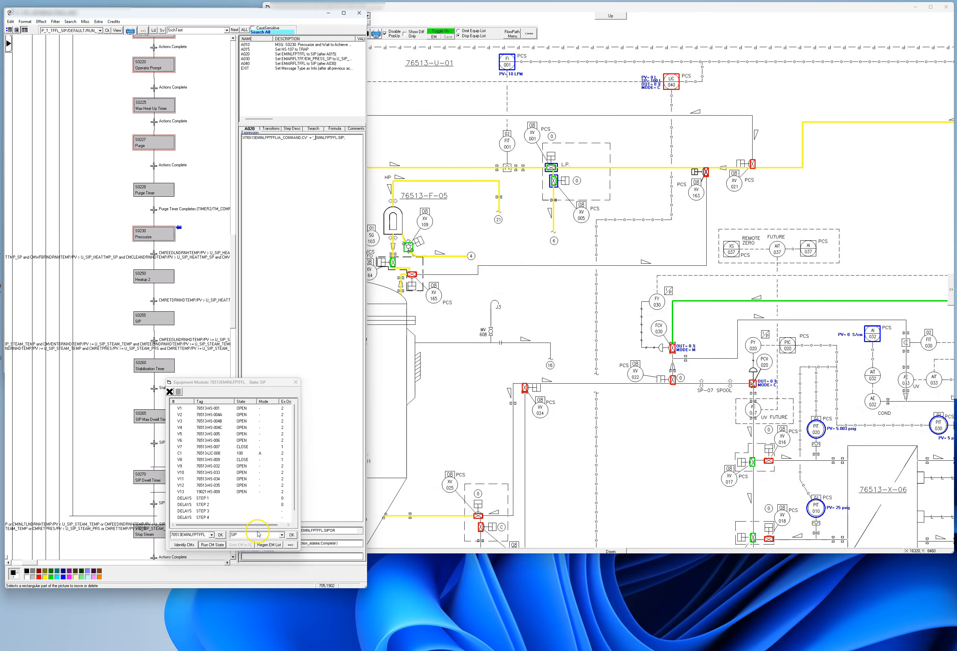
click(215, 548)
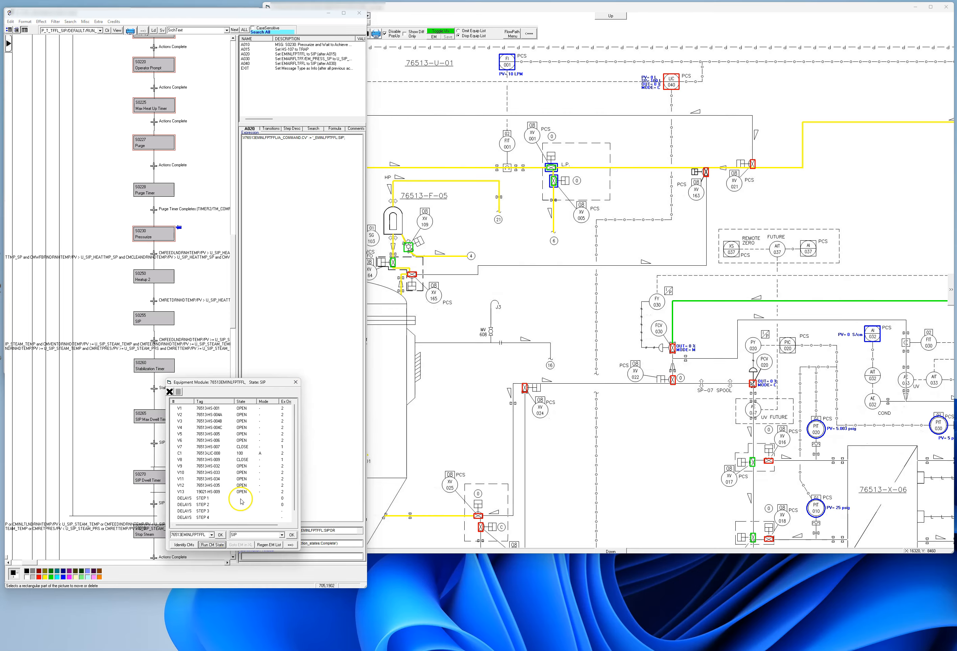
Step: Load the SIP state of 76513EMAIRFLTFFL from action A040 of step S0230, run it, and examine the flow path around filter 76513-F-05
click(318, 63)
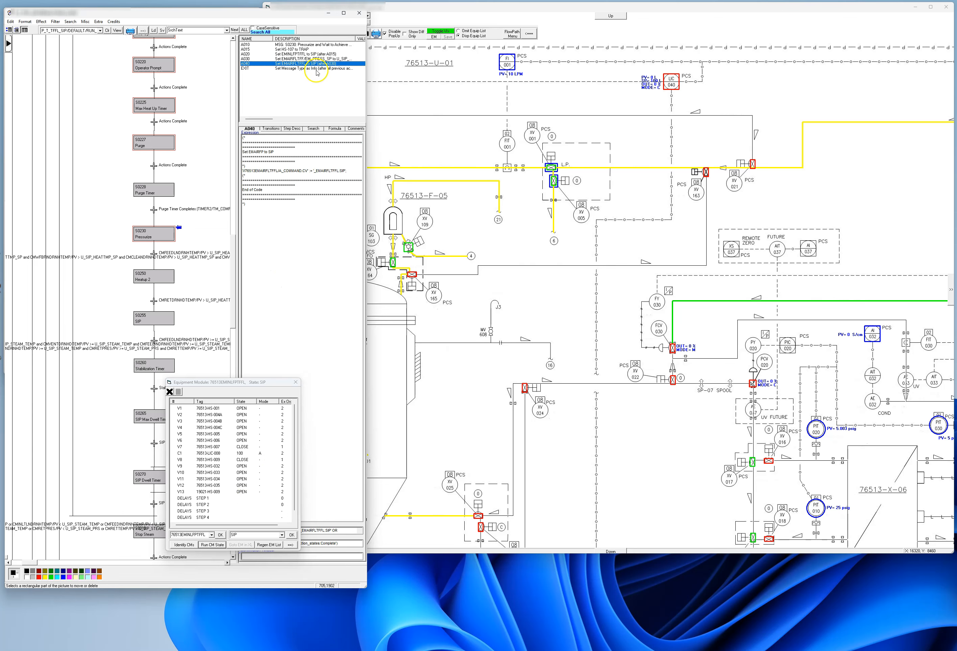
right_click(336, 179)
click(359, 185)
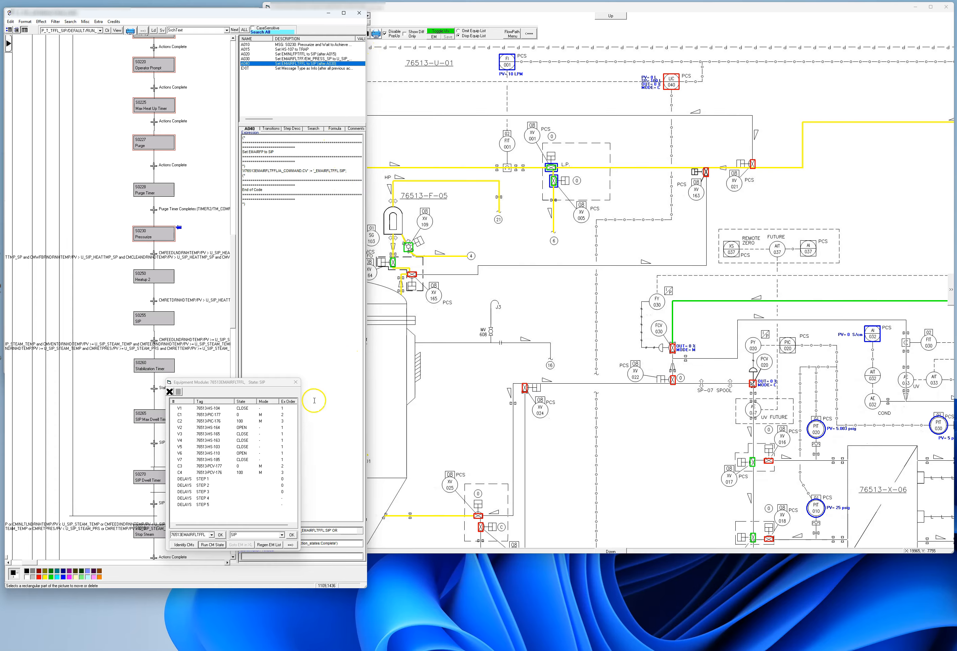
click(211, 545)
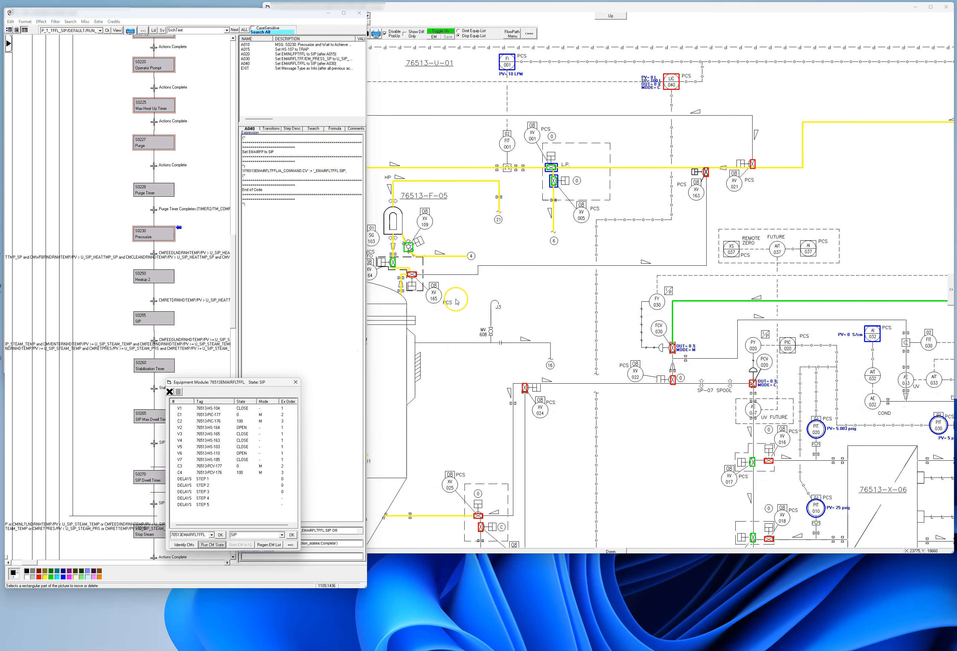
drag(620, 455, 498, 269)
drag(749, 421, 590, 346)
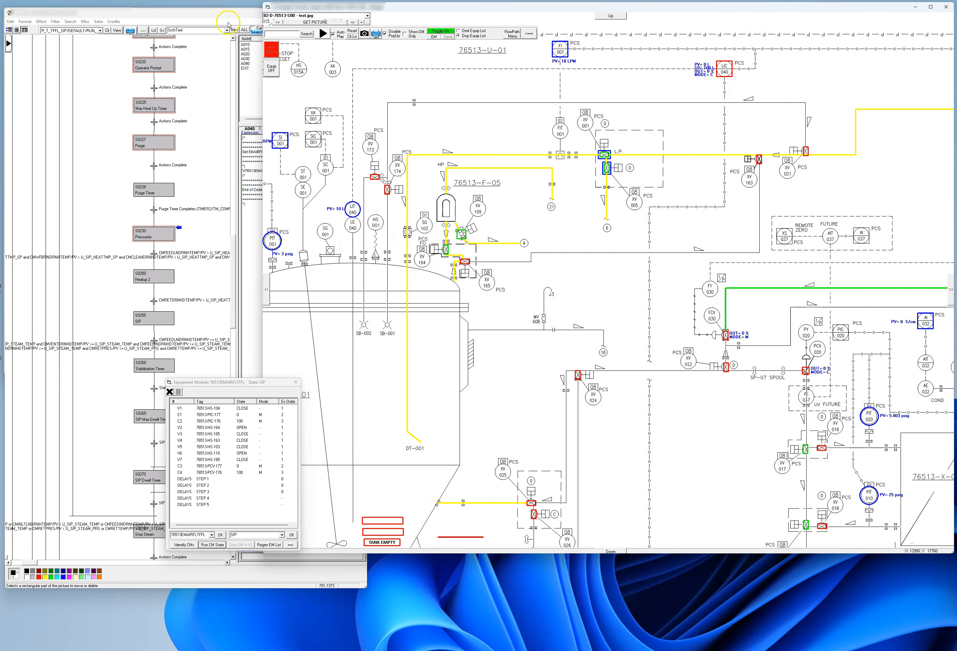
Step: Load the SIP state of 76513EMRETFPTFFL from action A020 of step S0250 Heatup 2, identify its control modules, and run it on the drawing
click(228, 15)
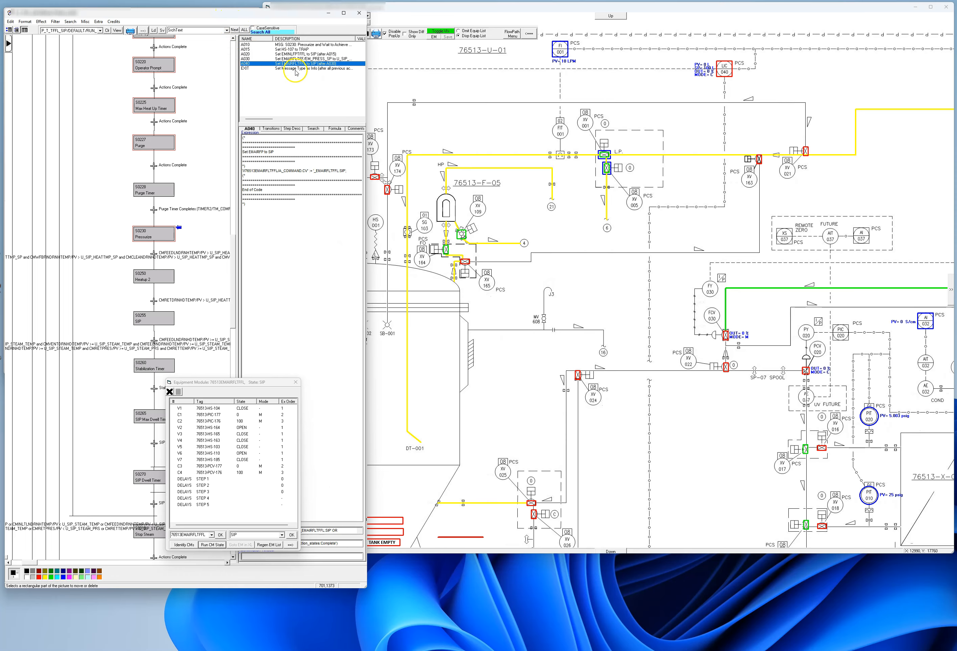
click(165, 279)
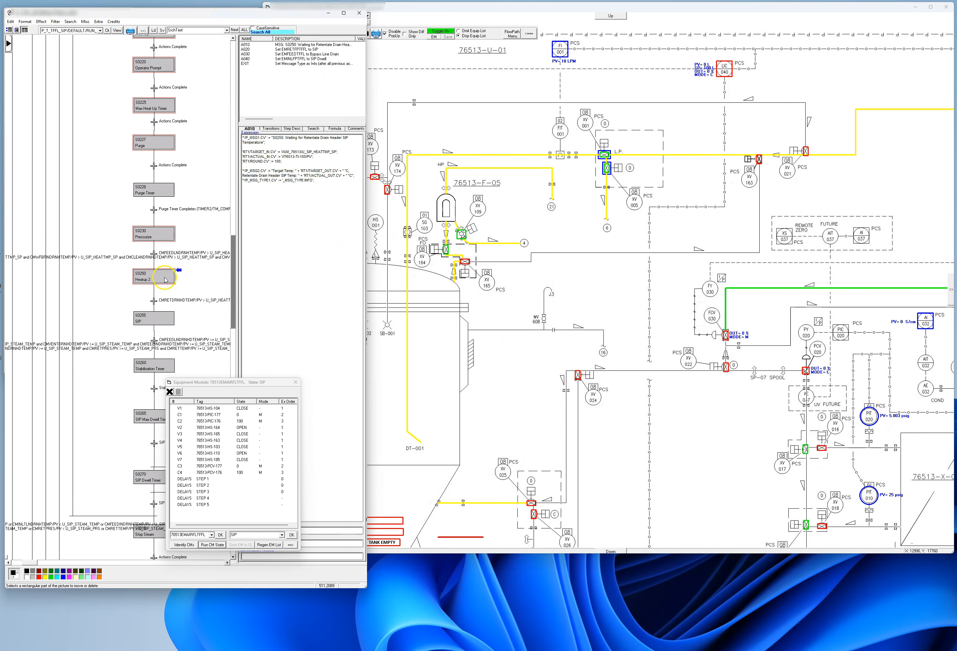
click(291, 49)
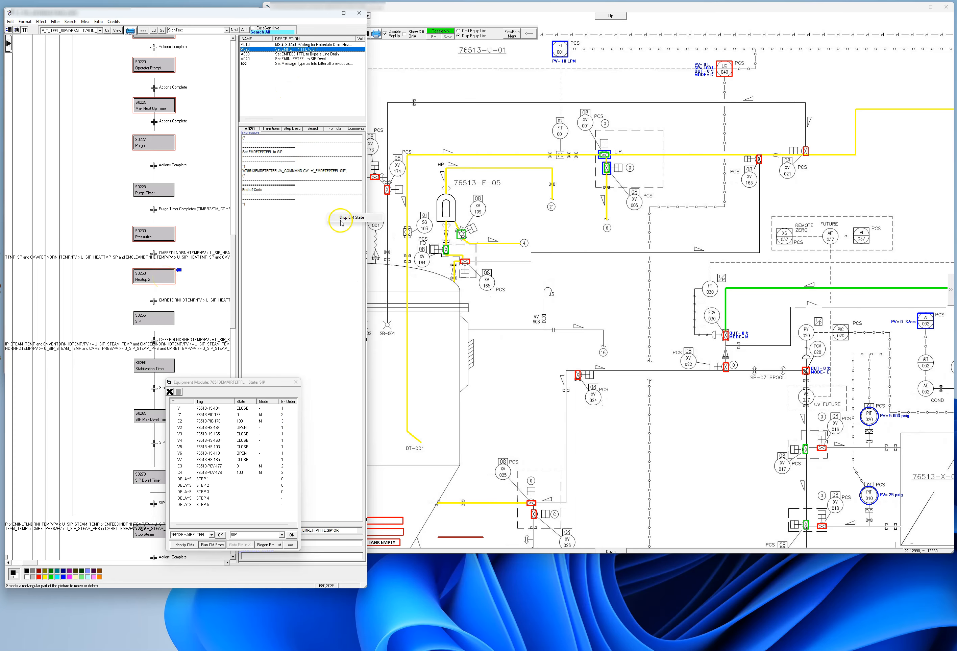
click(328, 216)
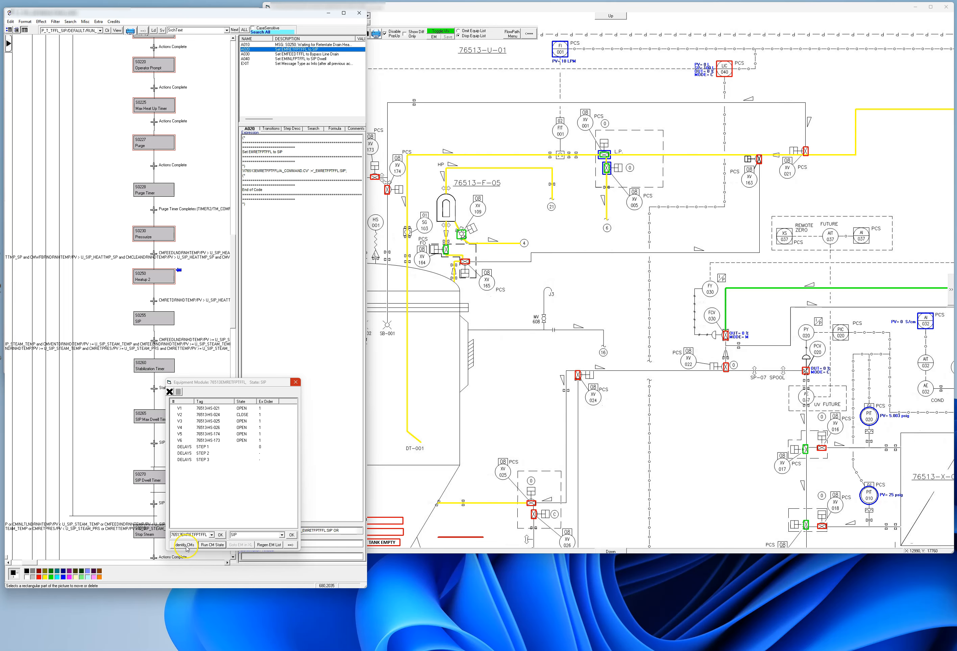
click(186, 546)
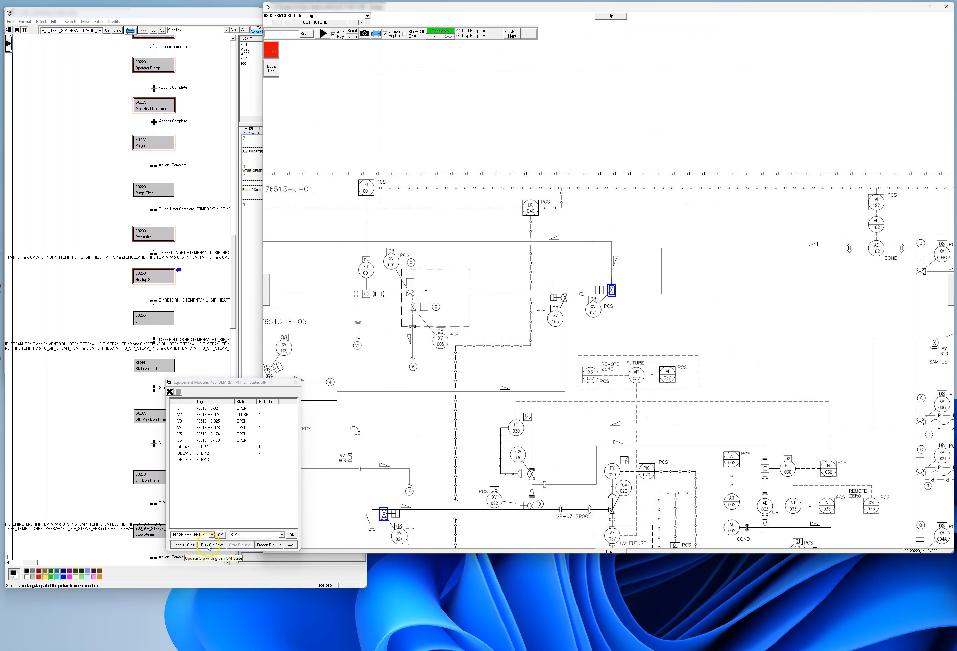
click(211, 545)
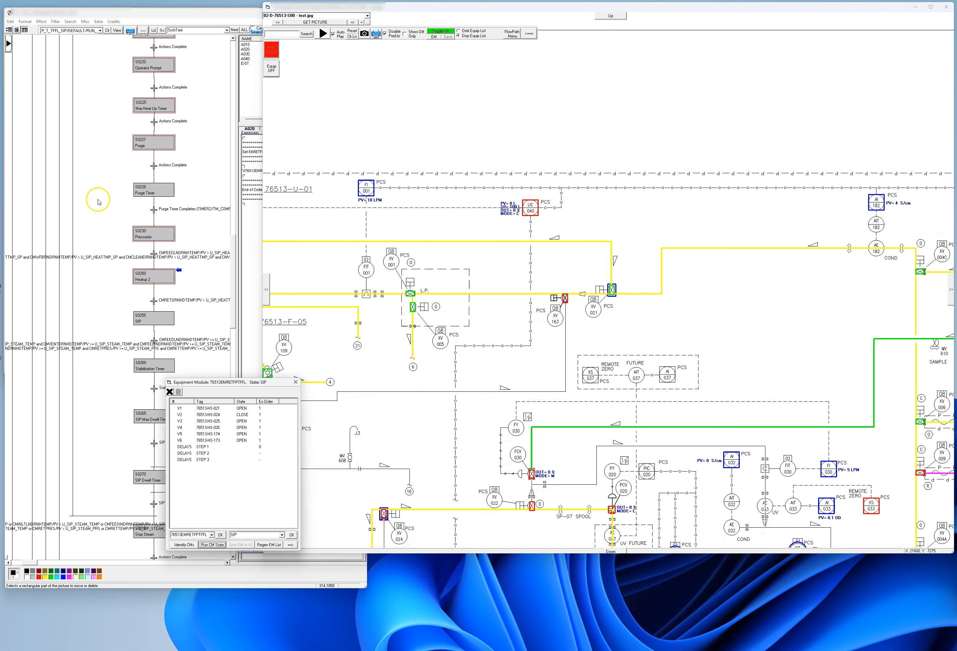
mouse_move(542, 388)
mouse_down()
mouse_move(669, 318)
mouse_move(659, 262)
mouse_up()
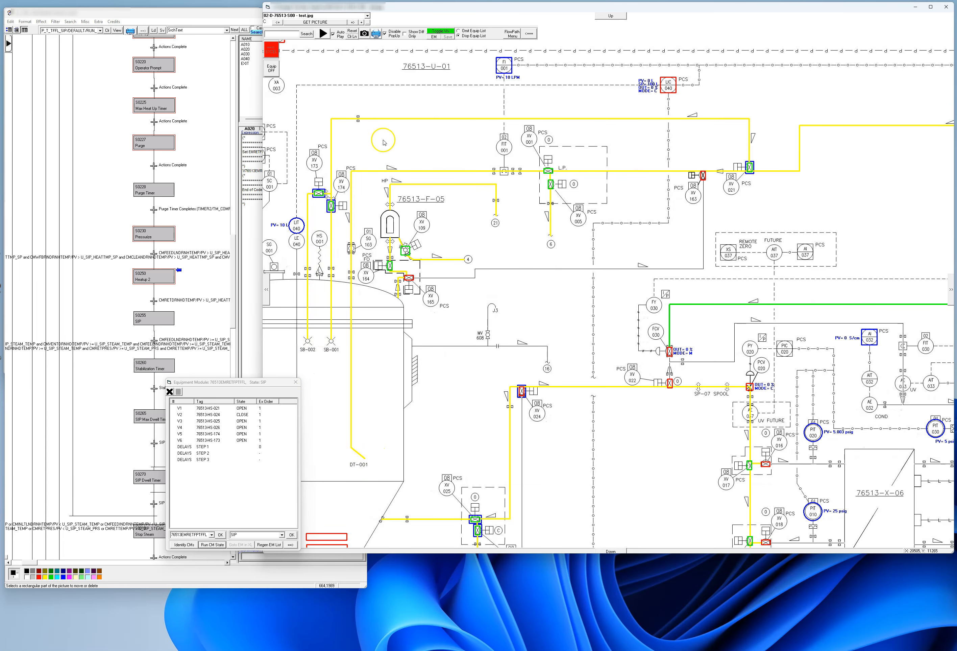
drag(671, 466, 531, 222)
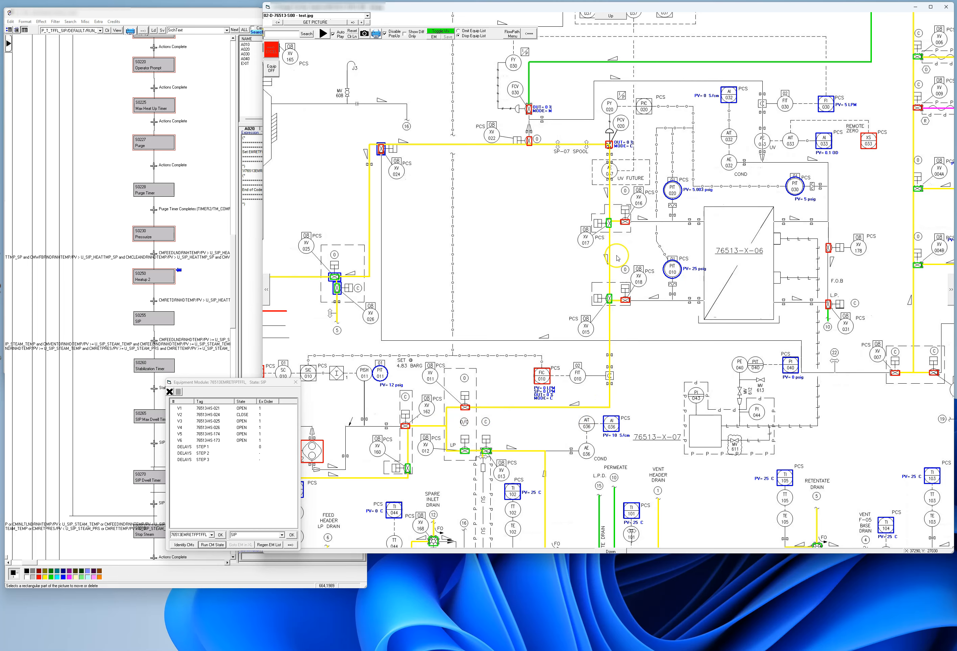
drag(412, 252, 523, 249)
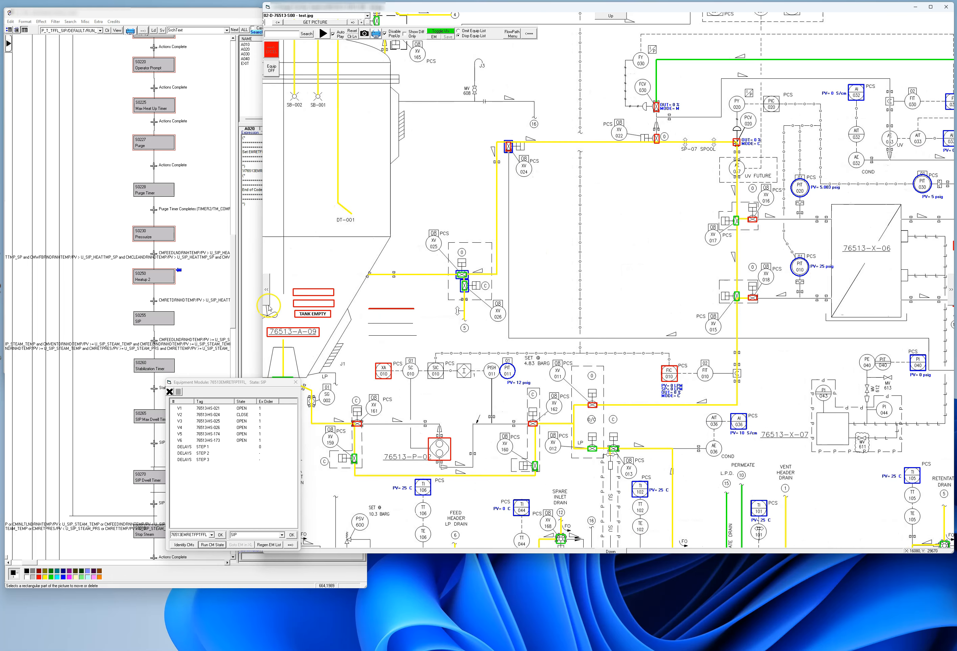
Step: Load the SIP state of 76513EMFEEDTFFL from action A020 of step S0255 SIP and run it on the drawing
click(151, 322)
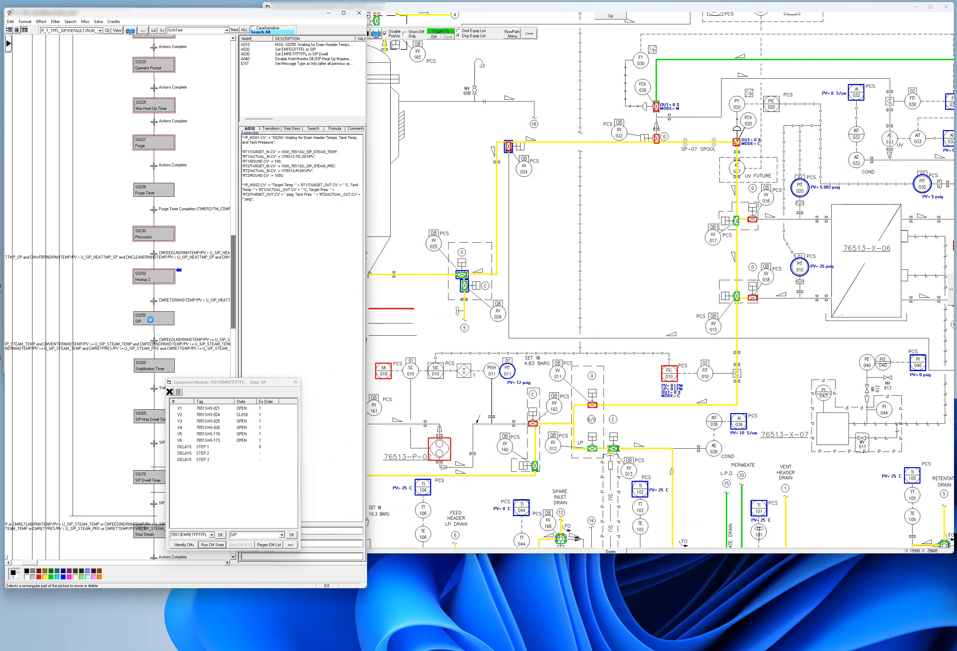
click(318, 50)
click(533, 423)
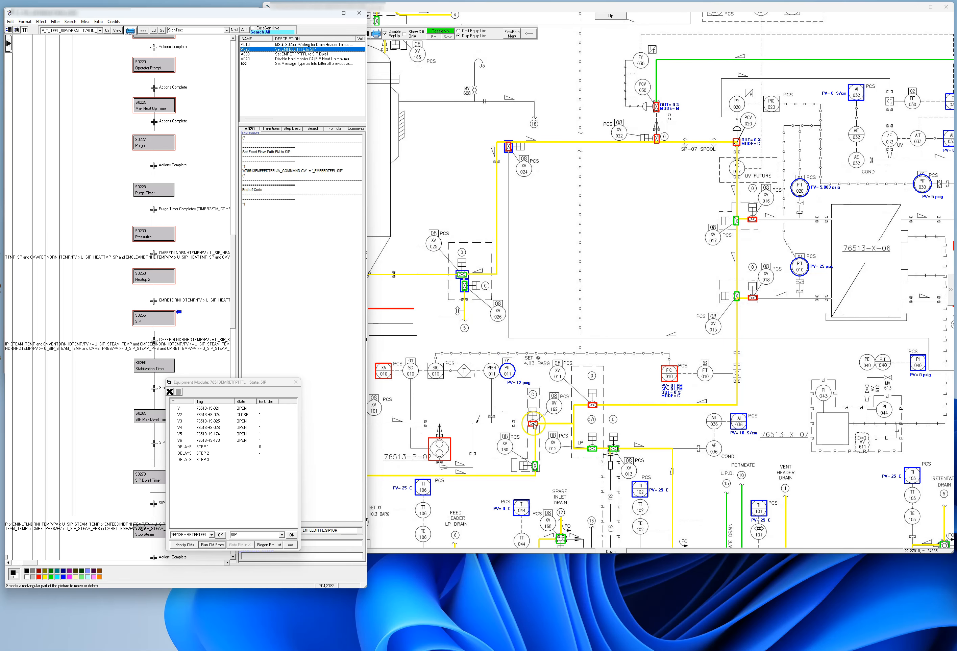
drag(583, 312, 722, 117)
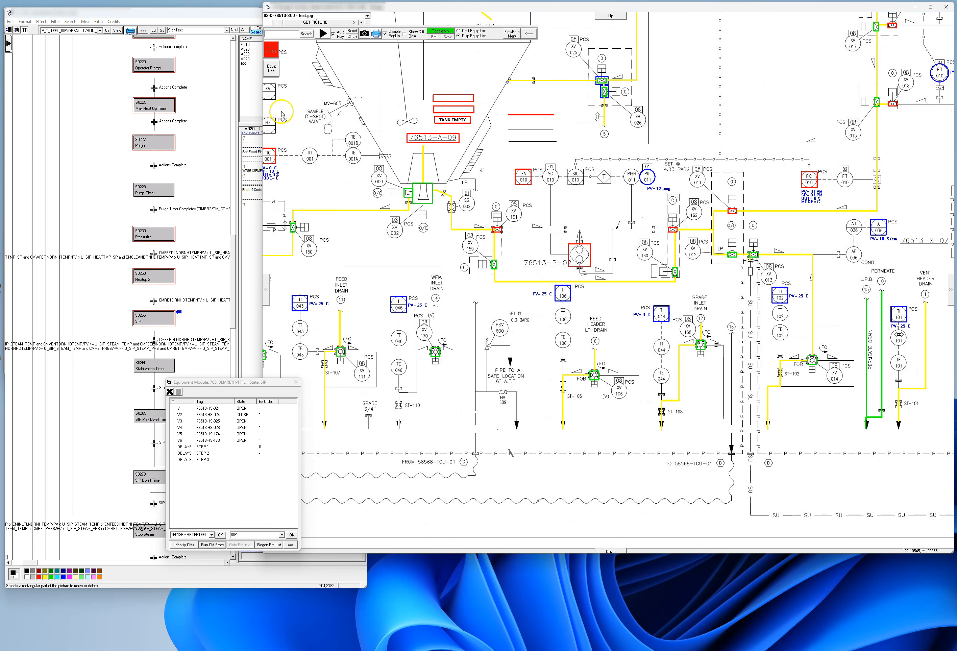
click(249, 236)
right_click(296, 171)
click(313, 177)
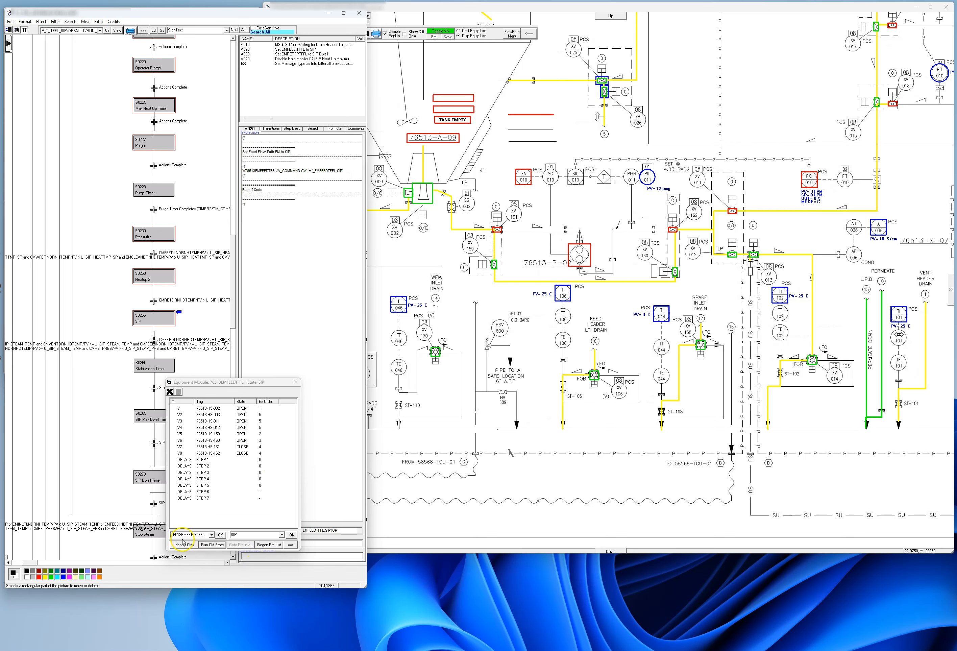
click(213, 548)
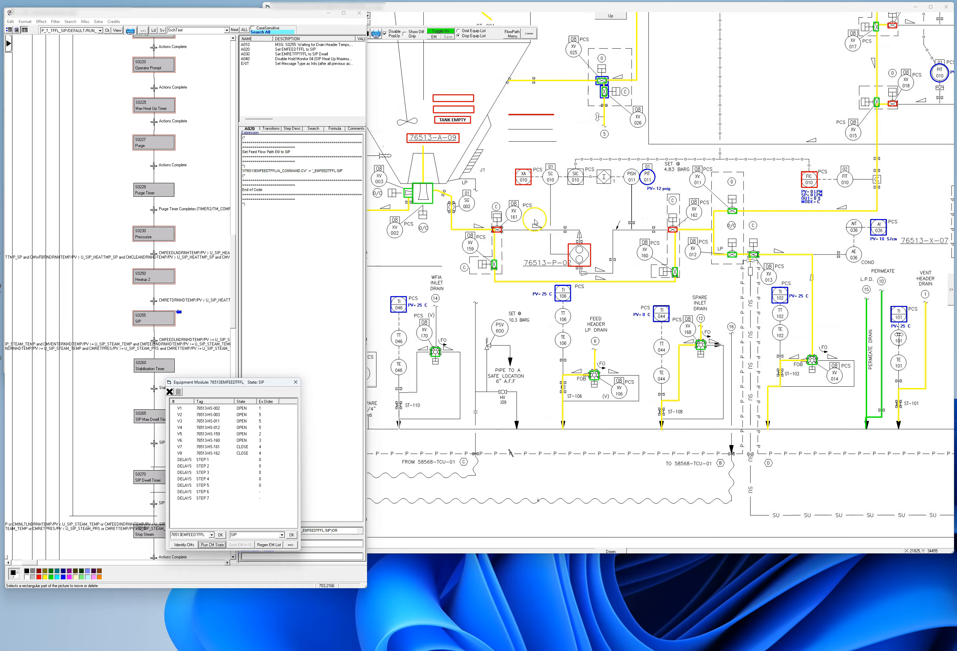
Step: Examine the simulated flow path from tank 76513-T-01 through the feed header, drains and process air supply
drag(697, 109, 727, 239)
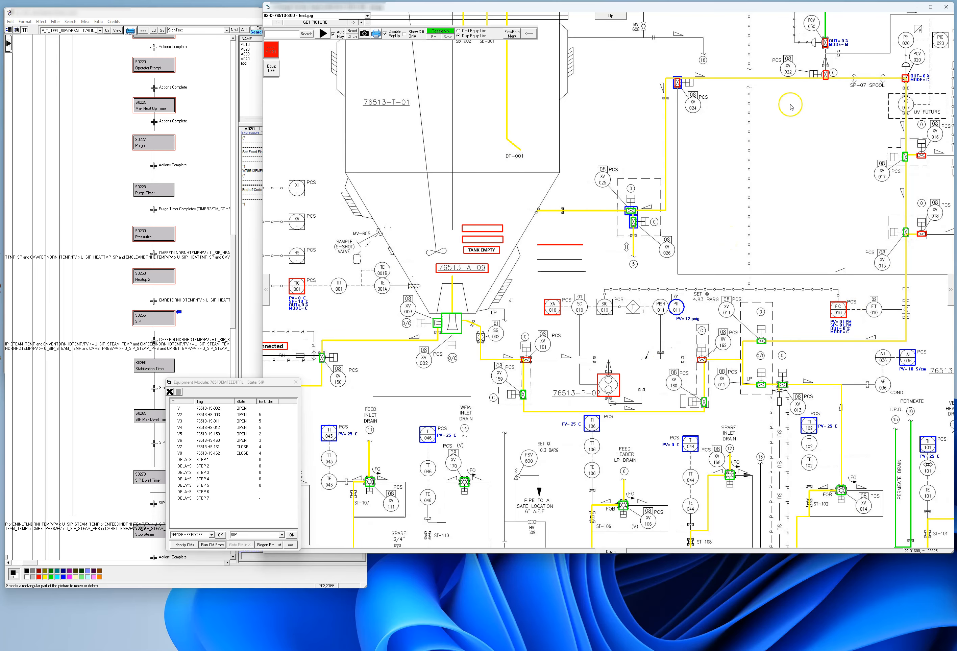
click(111, 377)
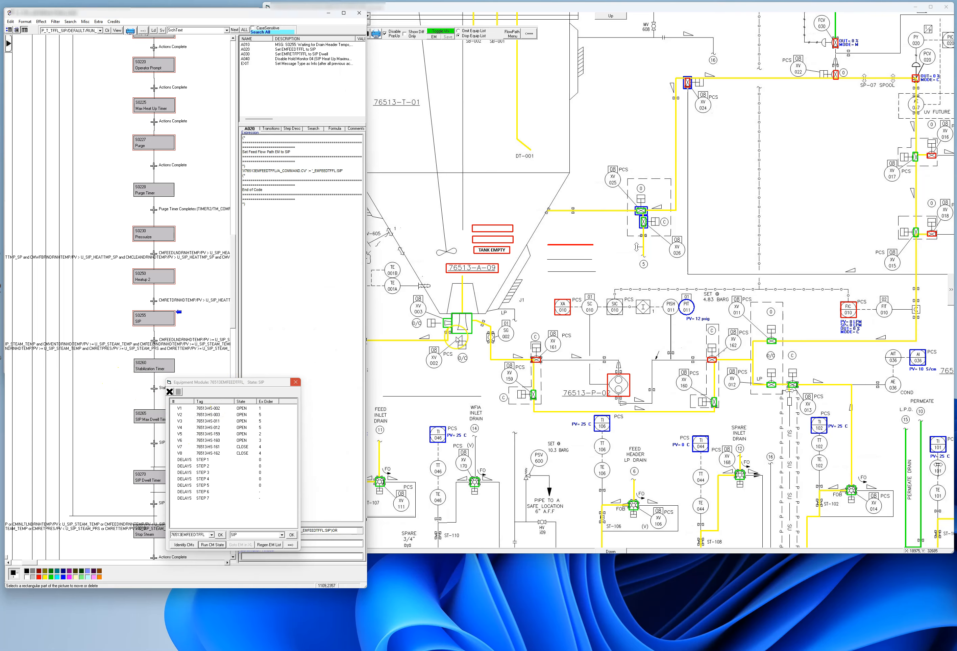
click(620, 277)
mouse_move(620, 277)
mouse_down()
mouse_move(793, 391)
mouse_move(639, 391)
mouse_move(537, 267)
mouse_up()
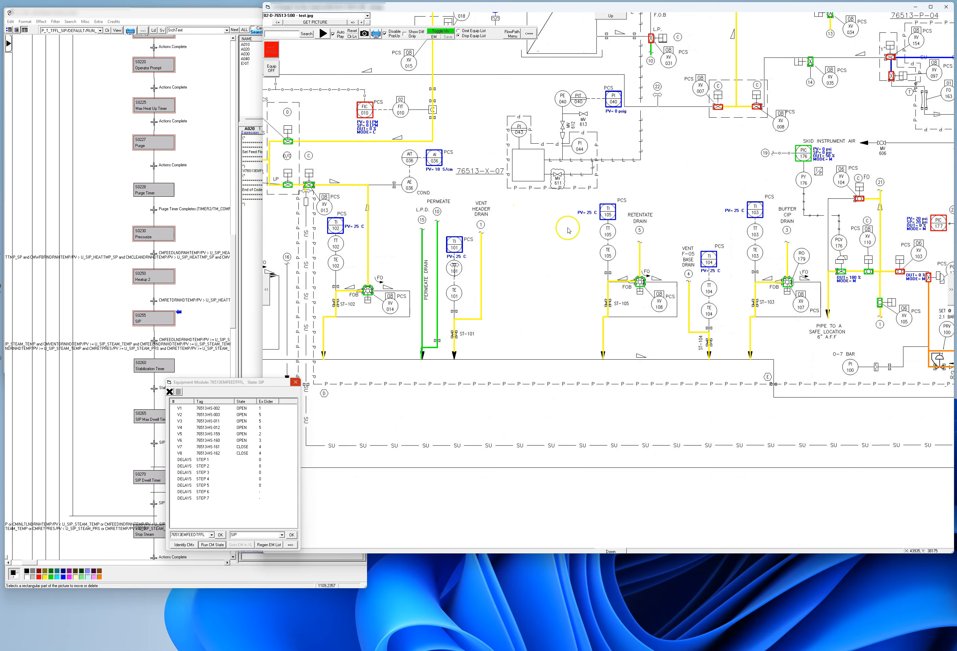
drag(919, 347, 845, 342)
click(951, 284)
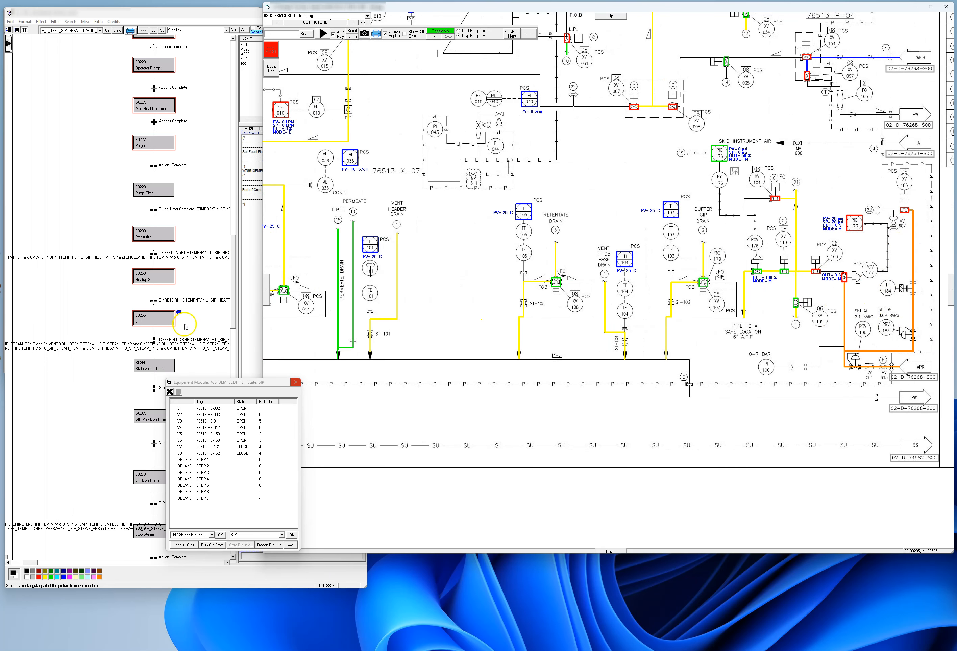
Step: Open the Stop Steam step S0310 in the phase logic to review its actions, then return to the drawing
click(107, 445)
drag(110, 458, 98, 327)
drag(233, 300, 233, 400)
click(171, 296)
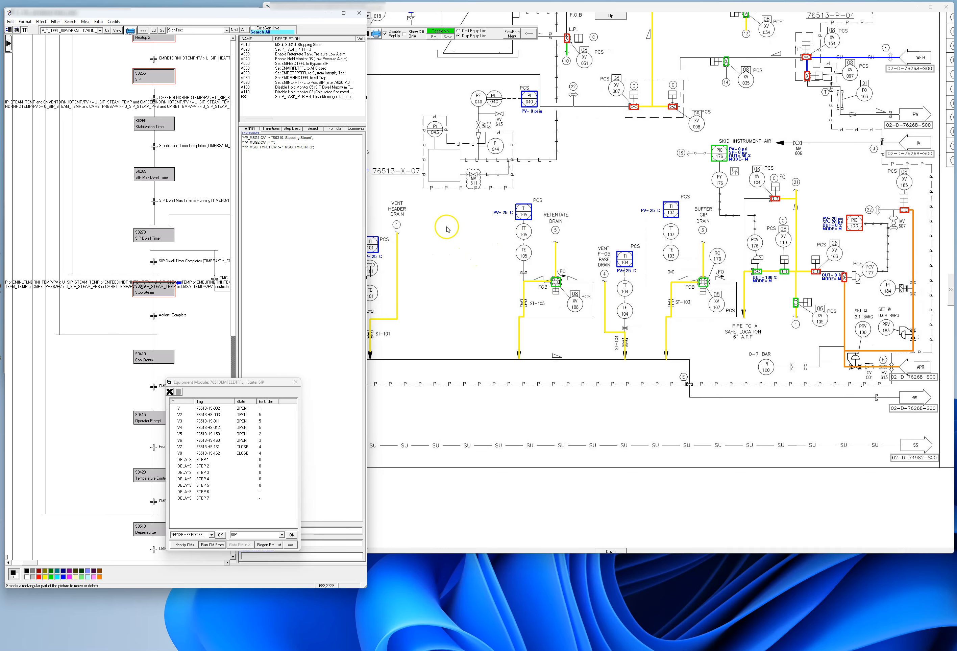
mouse_move(441, 242)
mouse_down()
mouse_move(589, 316)
mouse_move(697, 405)
mouse_up()
mouse_move(504, 178)
mouse_down()
mouse_move(611, 344)
mouse_move(674, 343)
mouse_up()
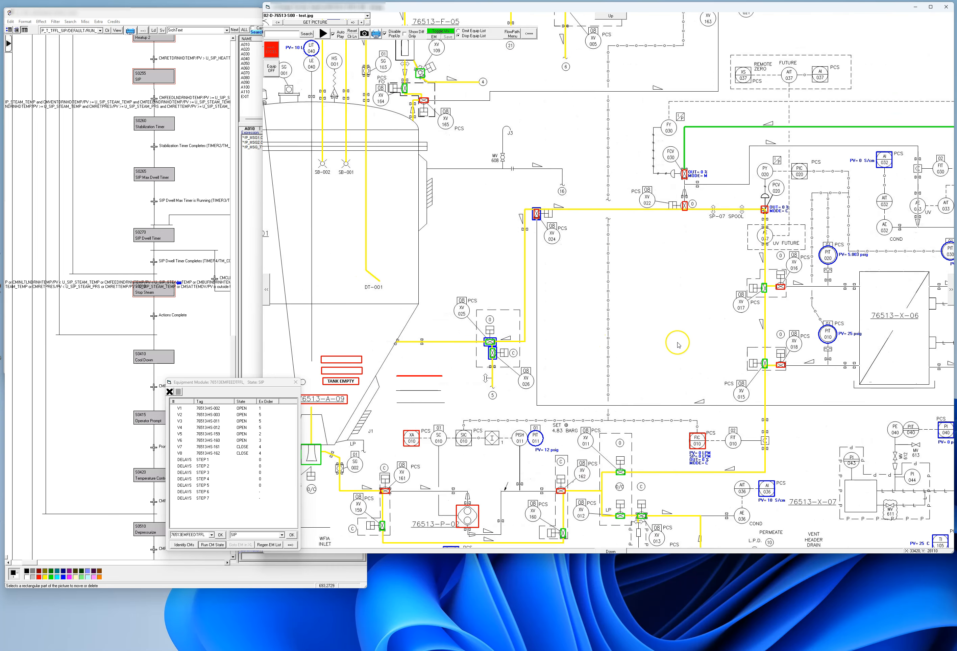
Step: Open the flow path sequence tool and load the saved sequence from the TFFL SIP folder under FlowPaths
click(468, 194)
click(511, 36)
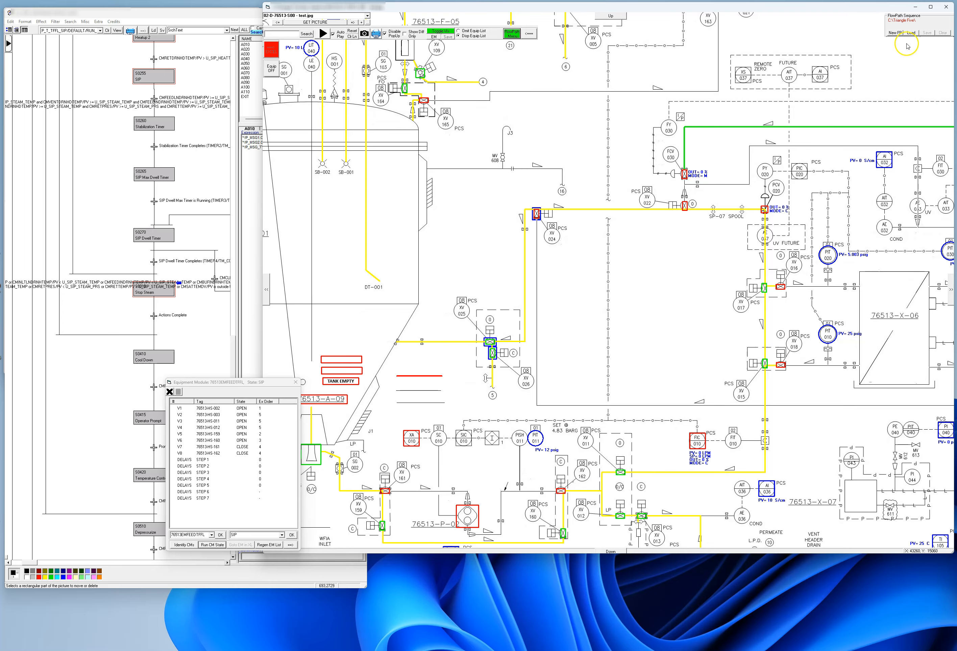
click(911, 33)
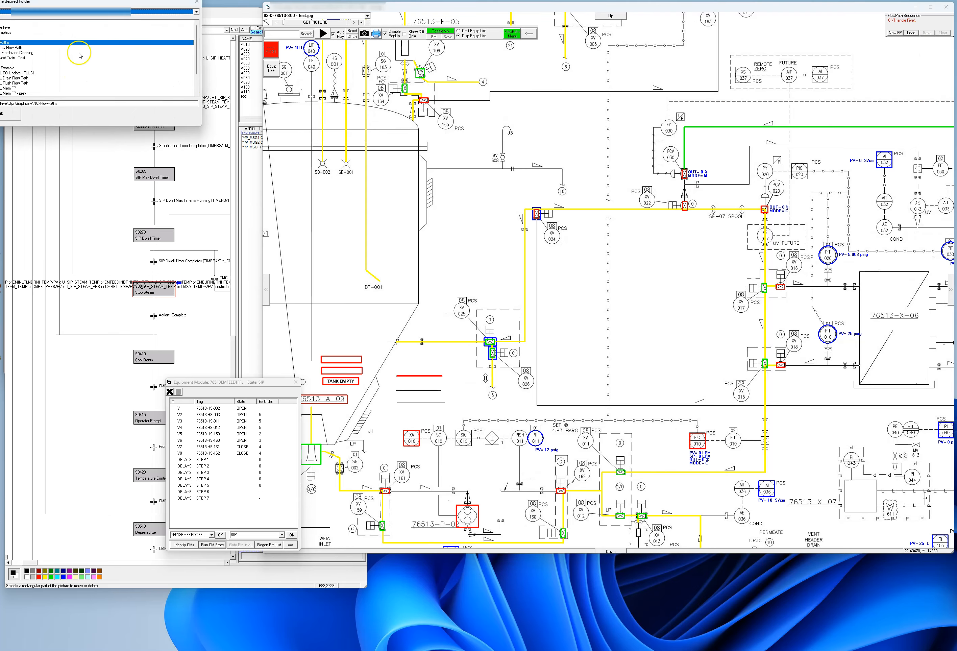
drag(94, 5, 201, 92)
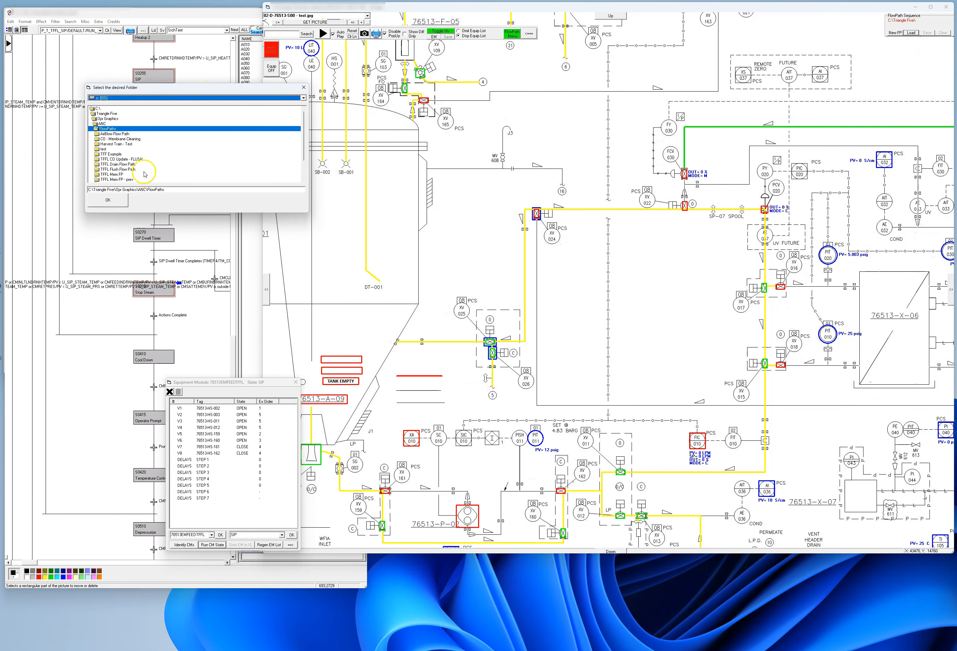
drag(306, 129, 305, 136)
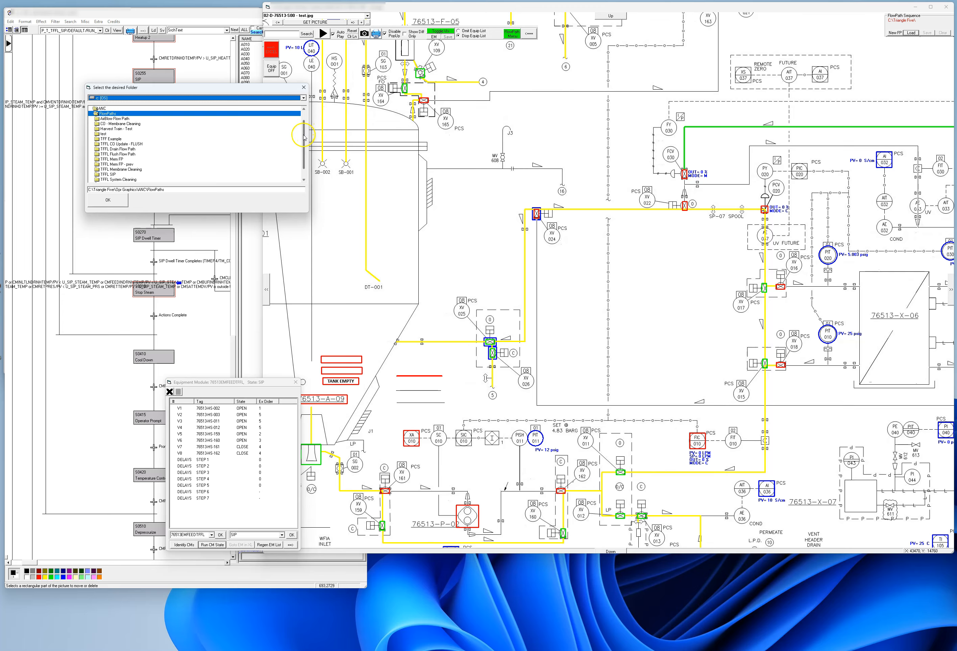
double_click(109, 174)
click(115, 204)
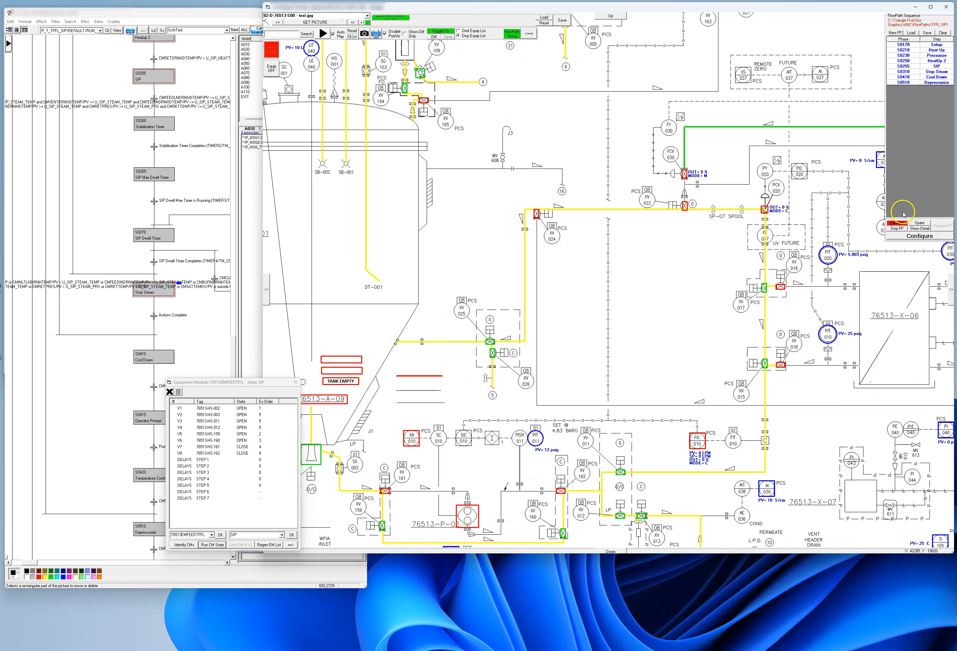
Step: Switch the flow path sequence to view only, display step S0170 Setup, and examine the lines around tank 76513-T-01
click(910, 237)
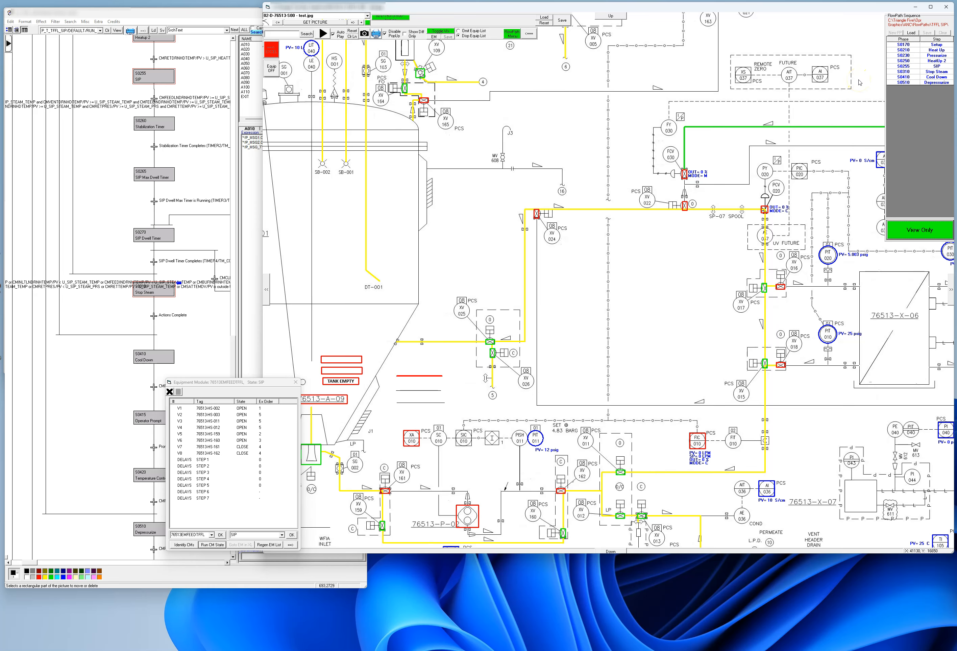
click(903, 45)
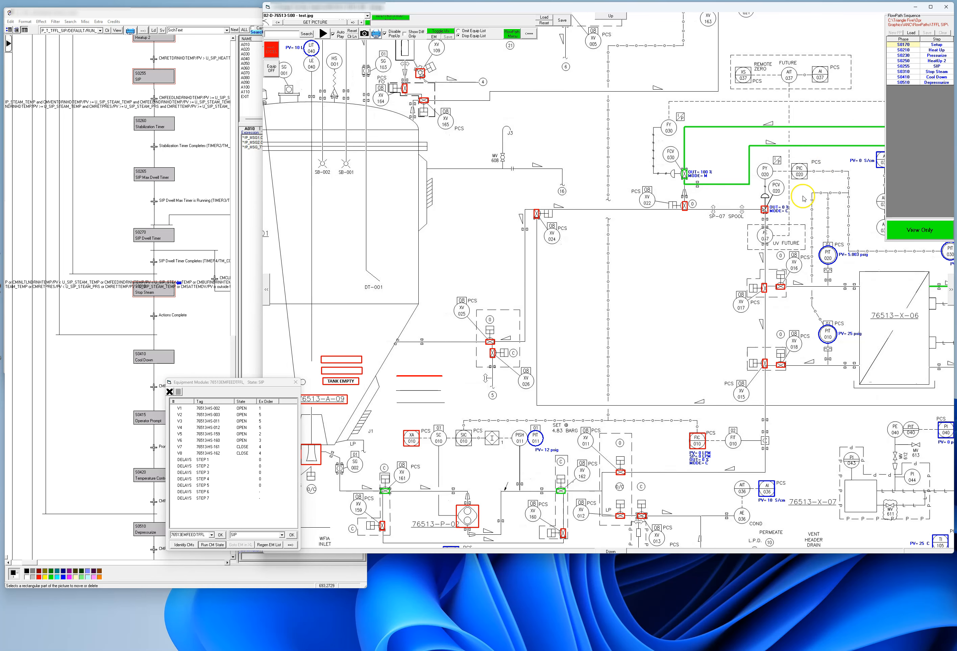
drag(705, 300, 743, 275)
drag(677, 257, 701, 344)
drag(661, 206, 663, 299)
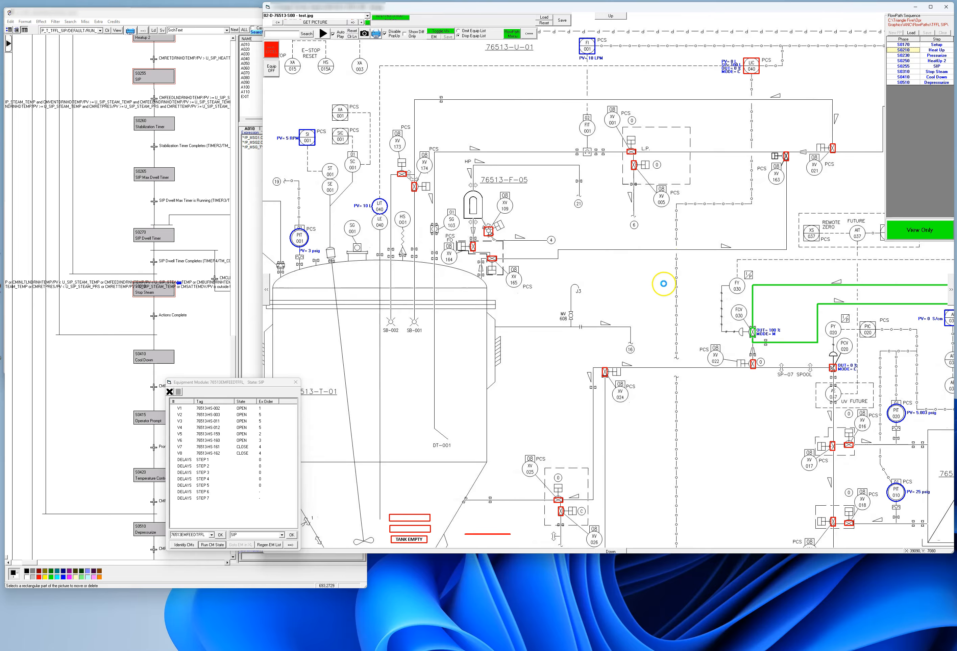
Step: Display the saved flow path of step S0210 Heat Up and examine it from the tank down to the drains
drag(584, 382, 475, 244)
drag(822, 97, 694, 153)
drag(335, 325, 581, 143)
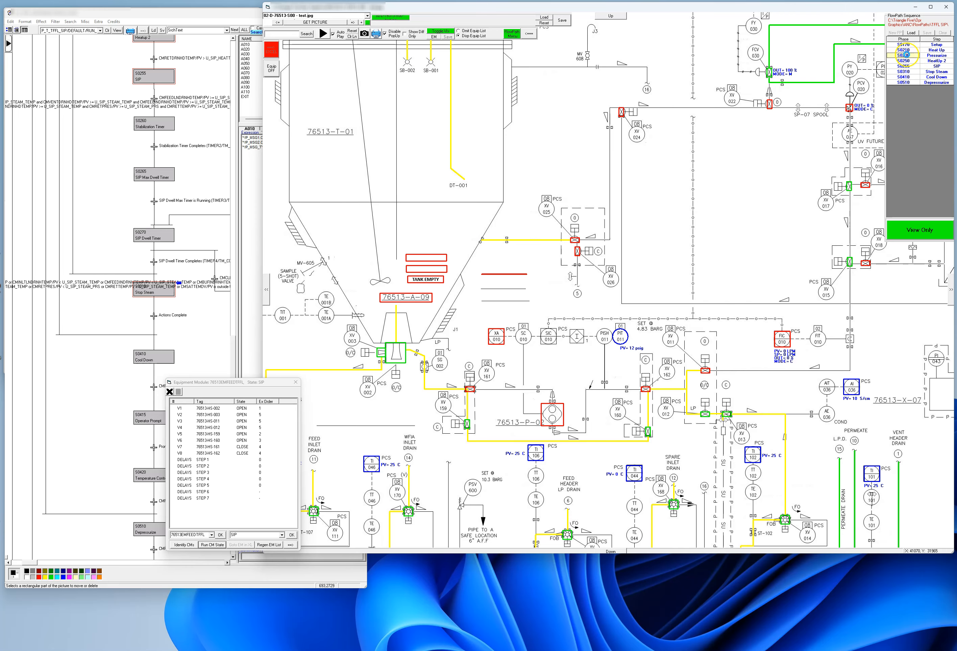
Step: Display the saved flow path of step S0230 Pressurize and examine it from filter 76513-F-05 to the process air supply
drag(560, 121, 515, 402)
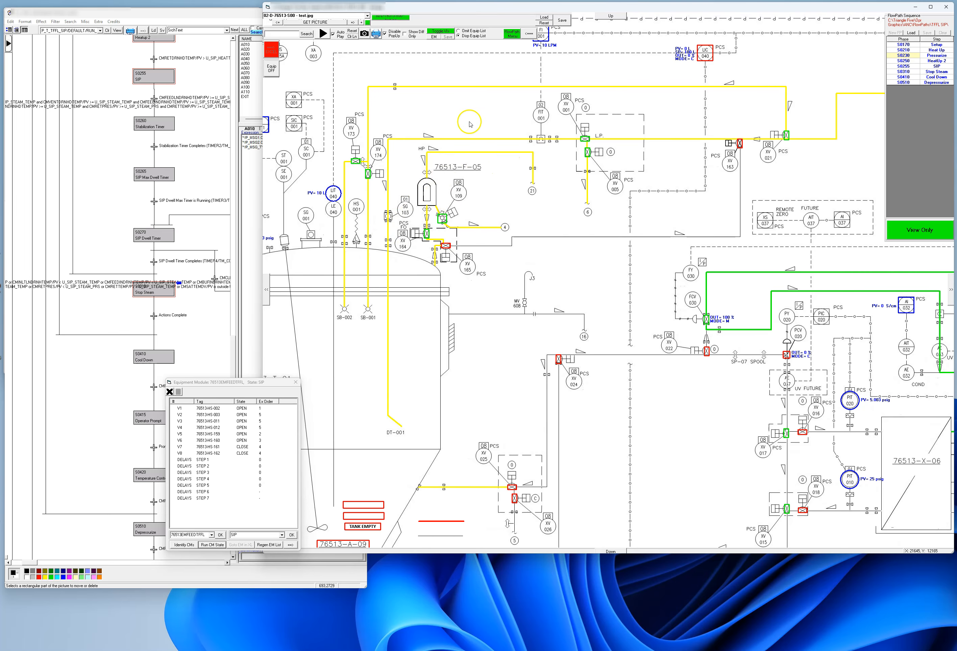
drag(613, 404, 583, 154)
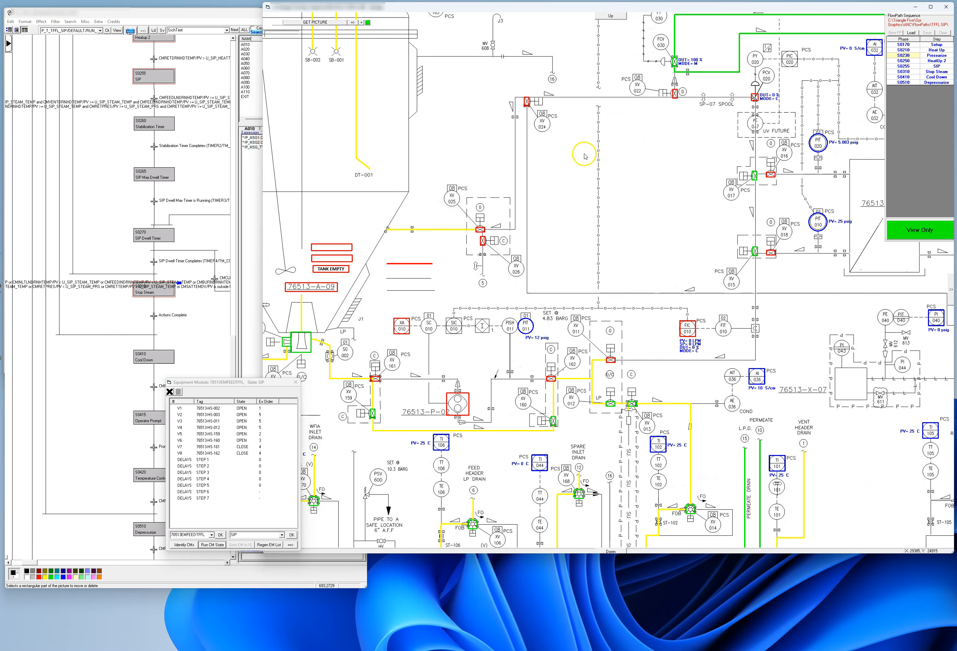
drag(871, 451, 426, 232)
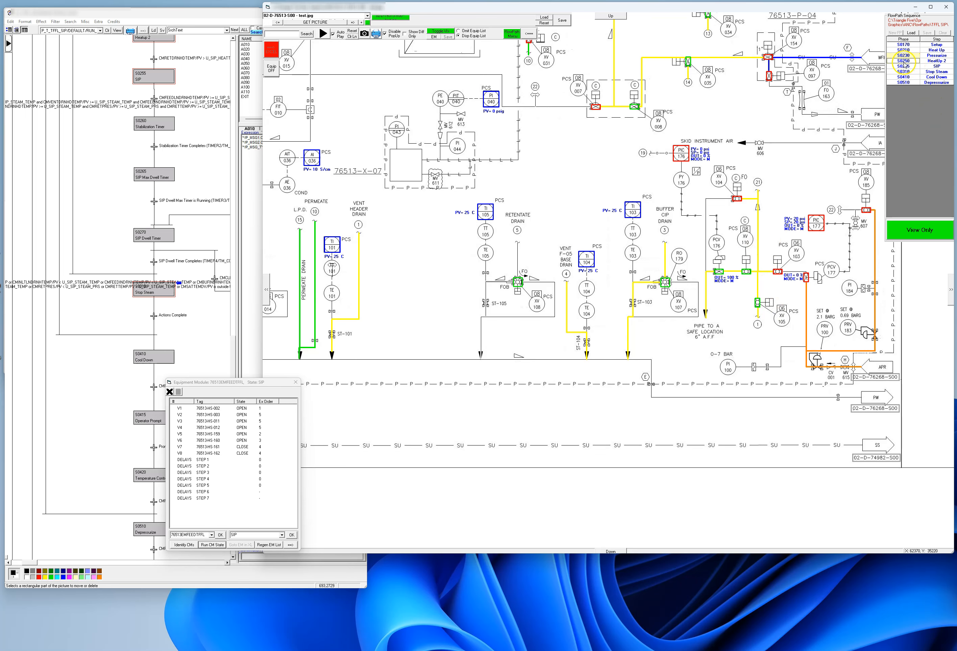
Step: Display the saved flow path of step S0250 HeatUp 2 and trace it through the return, feed and retentate drain lines
click(870, 147)
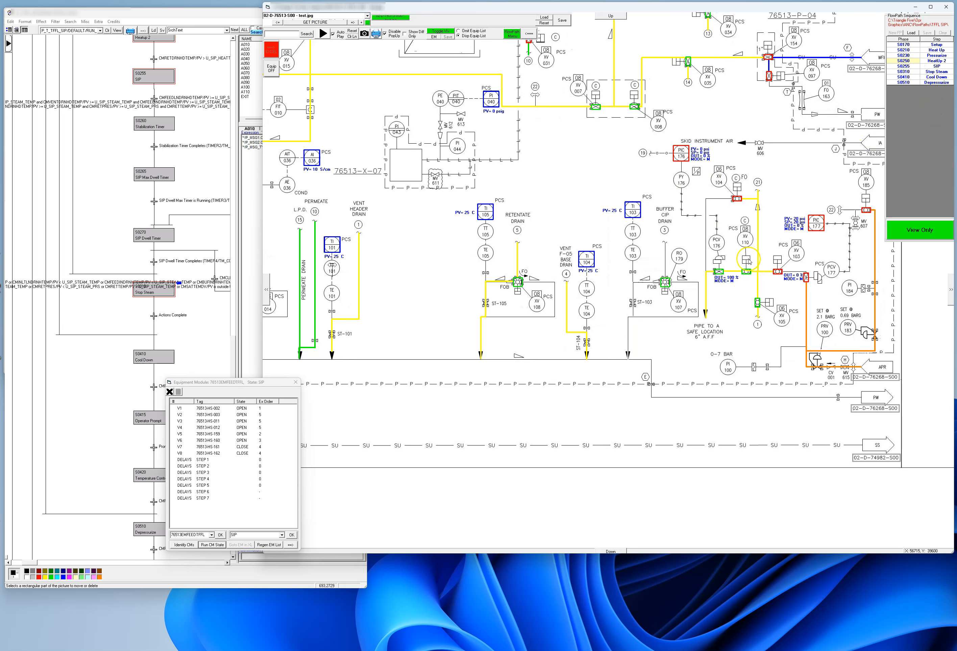
mouse_move(551, 161)
mouse_down()
mouse_move(555, 337)
mouse_move(750, 331)
mouse_up()
mouse_move(386, 124)
mouse_down()
mouse_move(577, 335)
mouse_move(679, 408)
mouse_move(635, 384)
mouse_move(598, 316)
mouse_up()
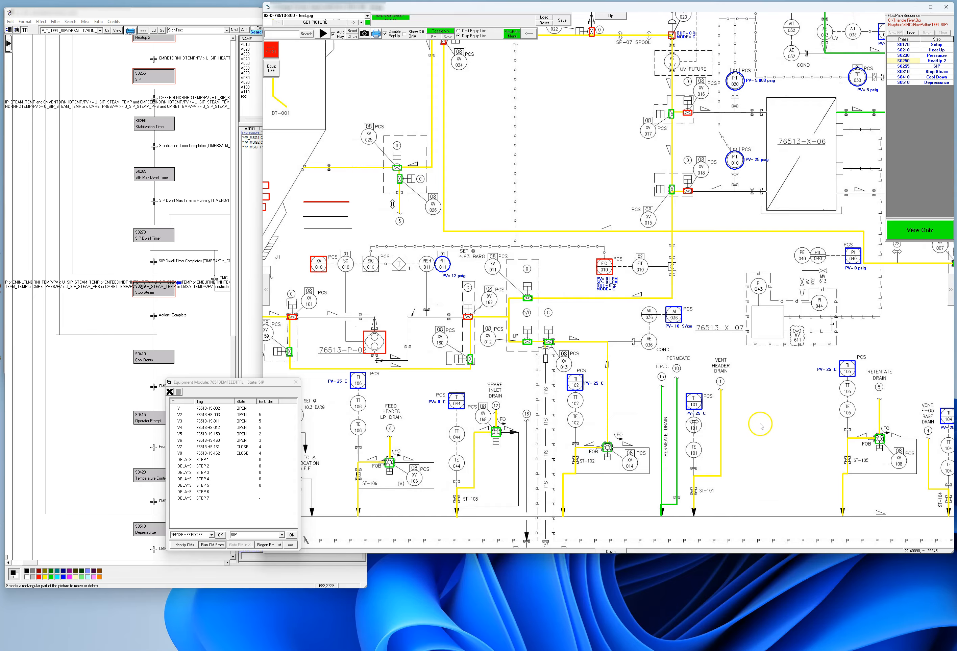
drag(760, 424, 583, 340)
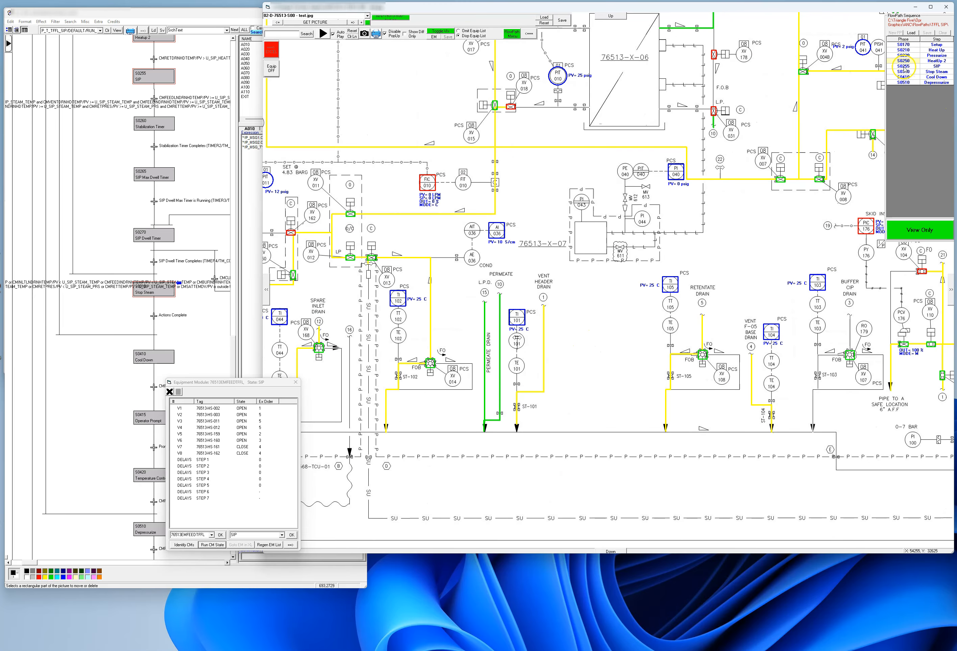
Step: Examine the SIP flow path near the process air supply, and display step S0310 Stop Steam around filter 76513-X-06 and the buffer inlets
mouse_move(790, 253)
mouse_down()
mouse_move(602, 229)
mouse_move(594, 243)
mouse_up()
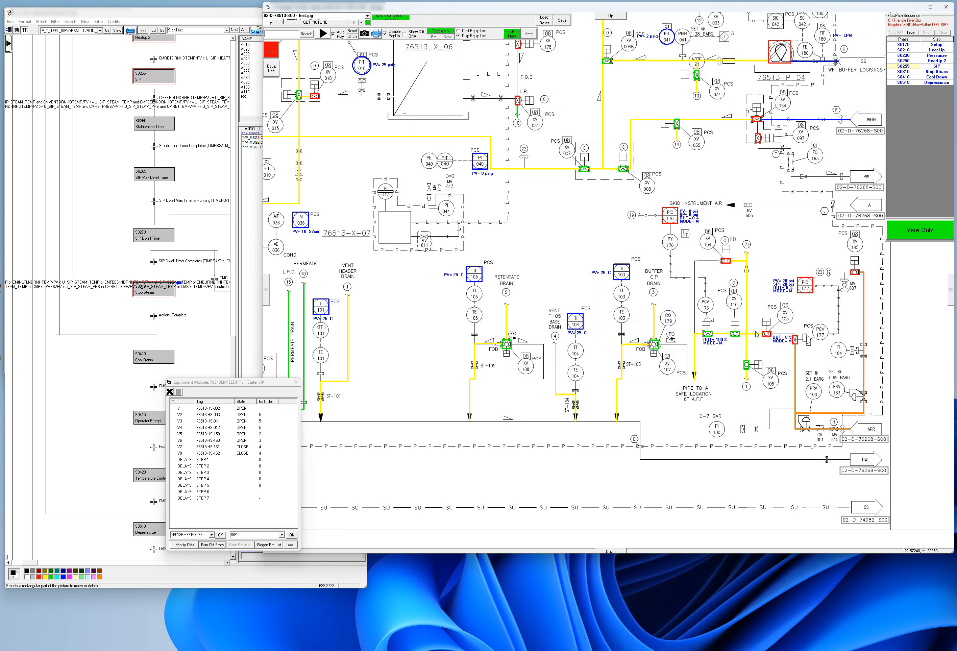
click(904, 72)
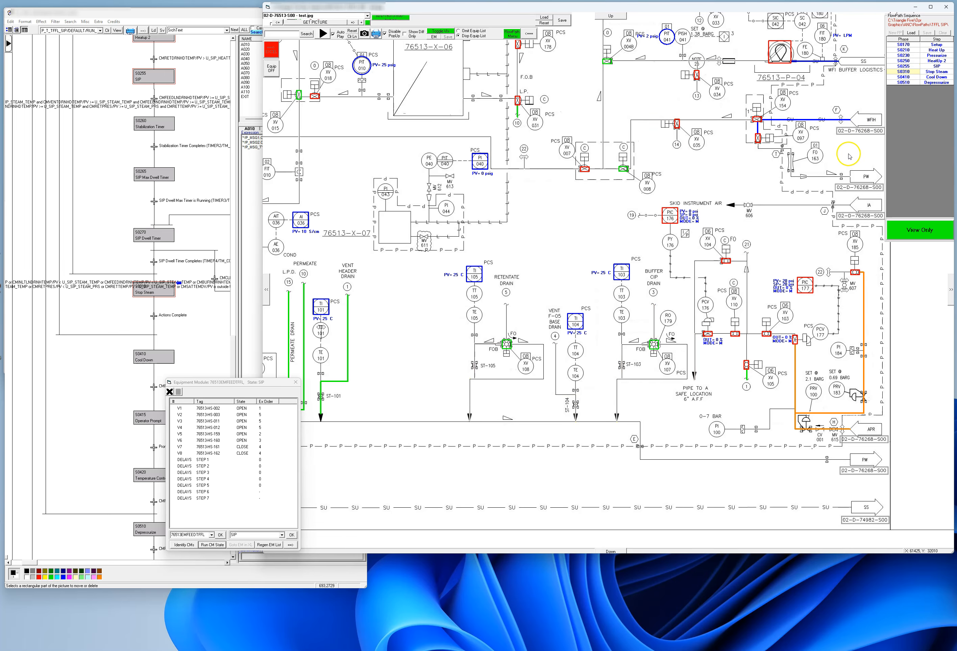
drag(651, 82, 676, 239)
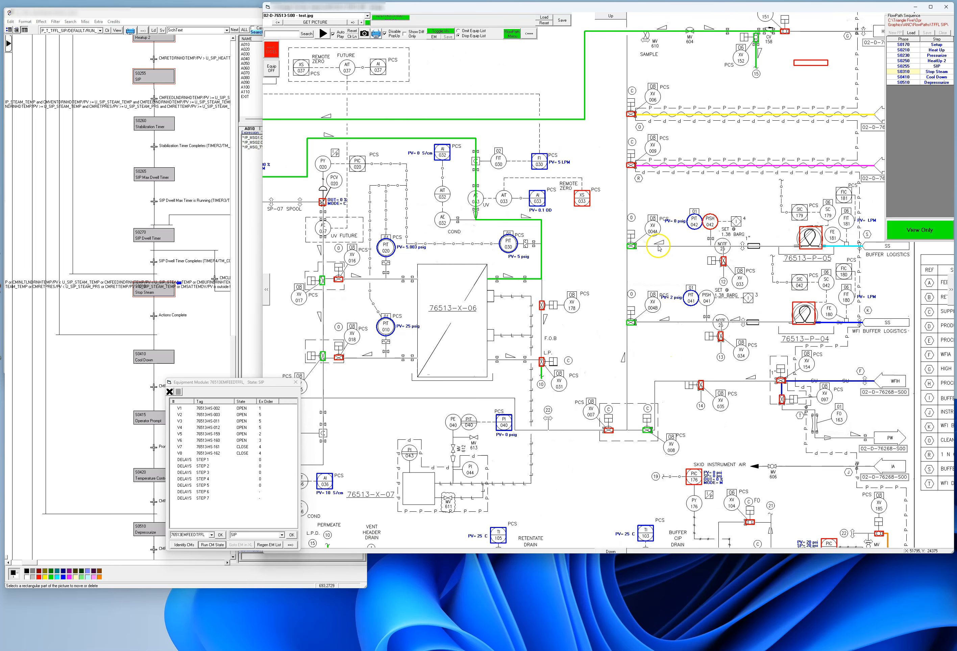
drag(752, 218, 704, 233)
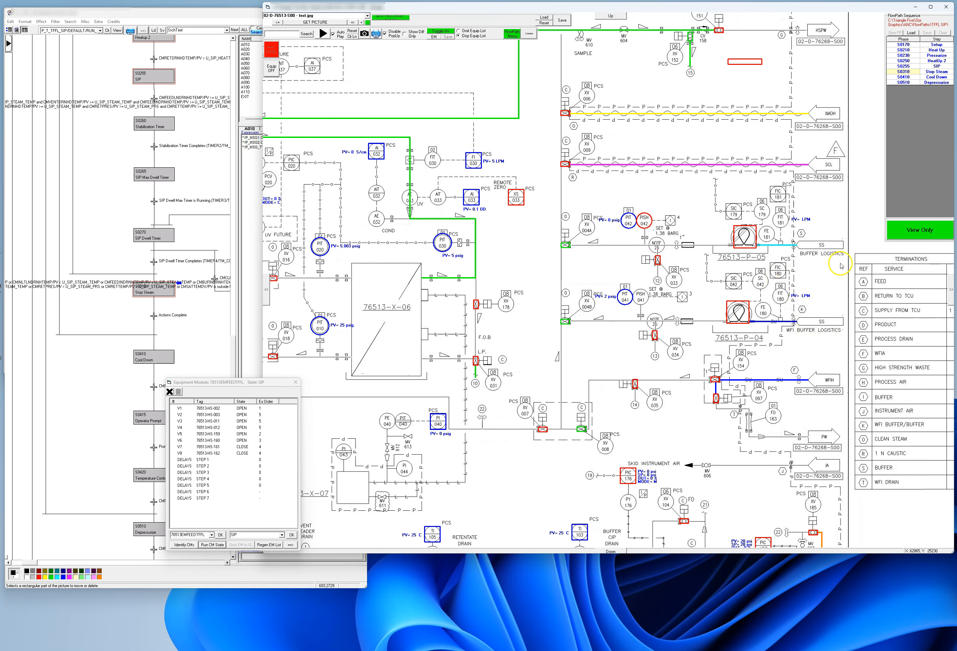
drag(823, 360, 823, 340)
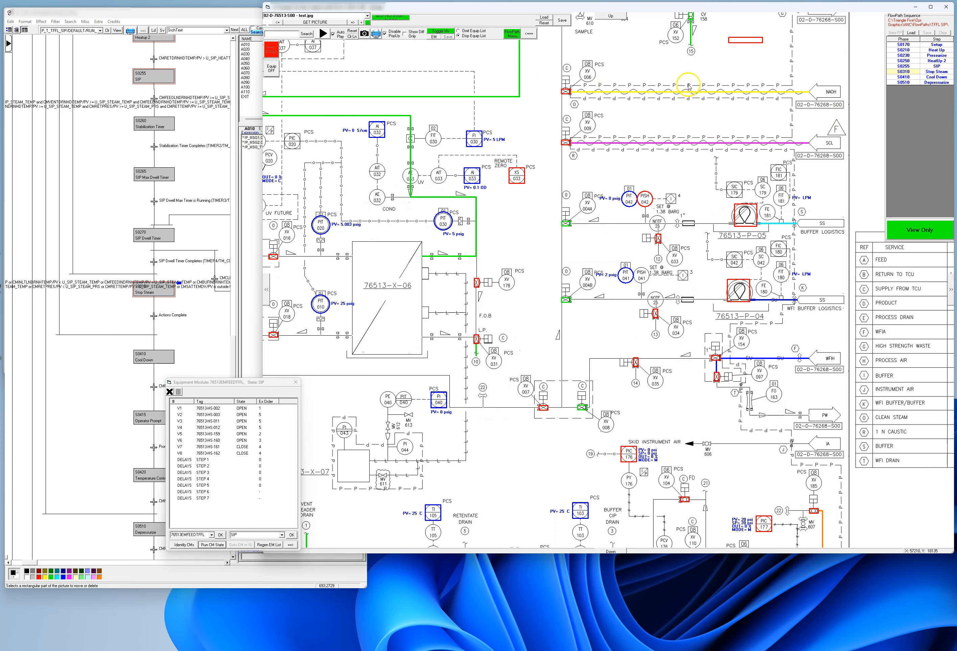
Step: Display the saved flow path of step S0410 Cool Down and trace it between the process air supply and the SP-07 spool
click(904, 77)
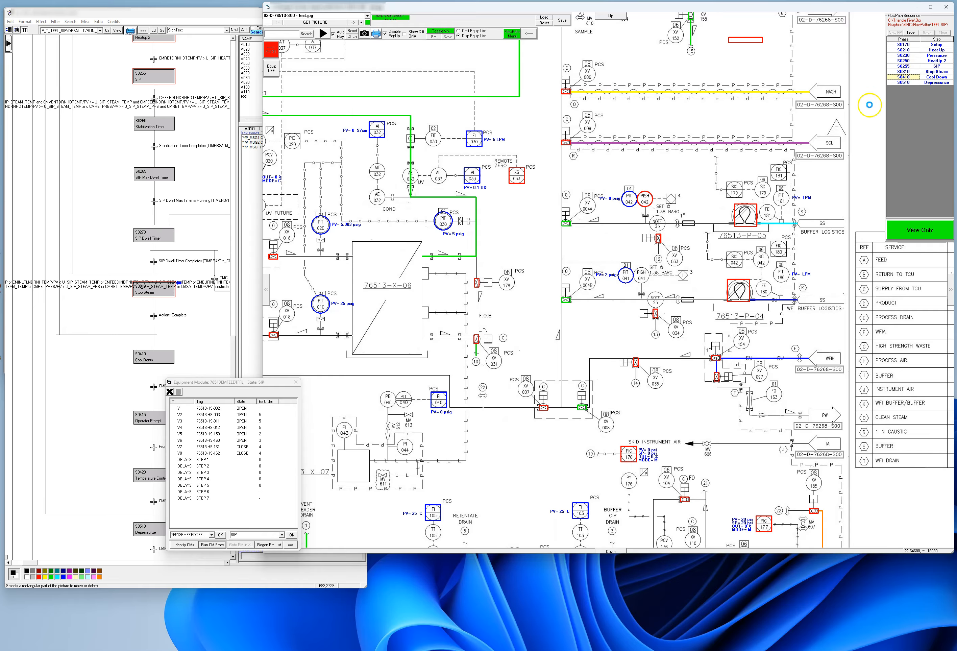
drag(514, 238, 786, 331)
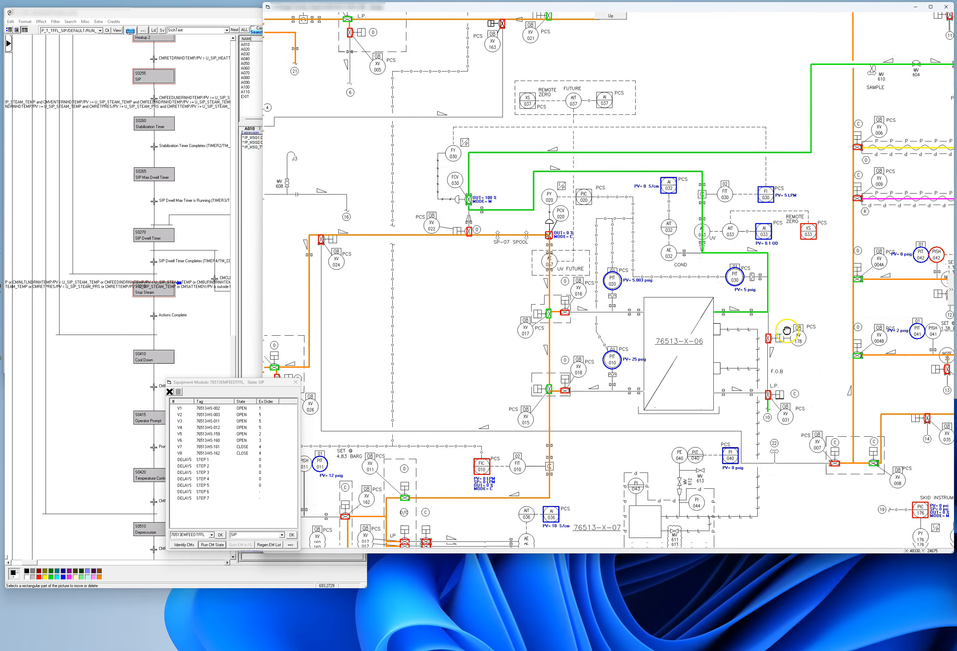
drag(483, 335, 391, 142)
drag(739, 295, 574, 280)
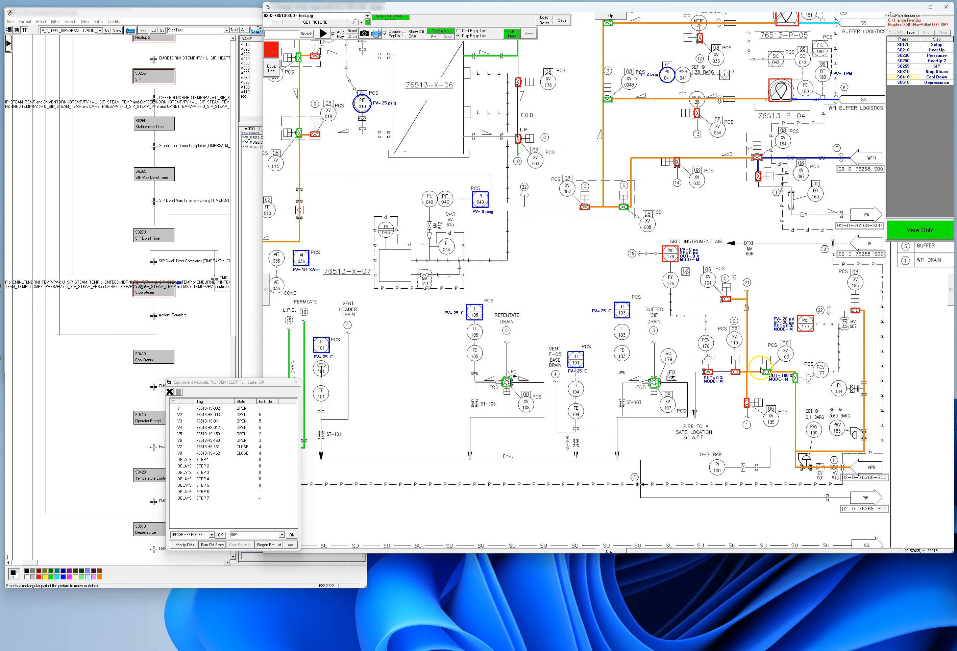
drag(539, 271, 707, 397)
drag(367, 179, 492, 321)
Step: Display the saved flow path of step S0510 Depressurize and examine it from the SP-07 spool down to the drains and process air supply
click(897, 83)
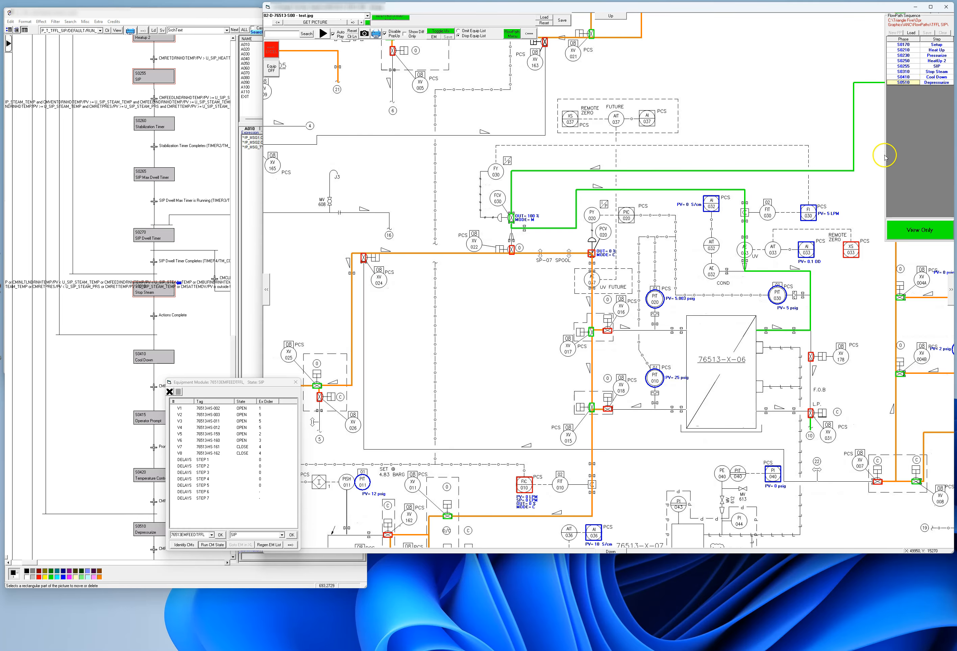
drag(514, 352, 387, 105)
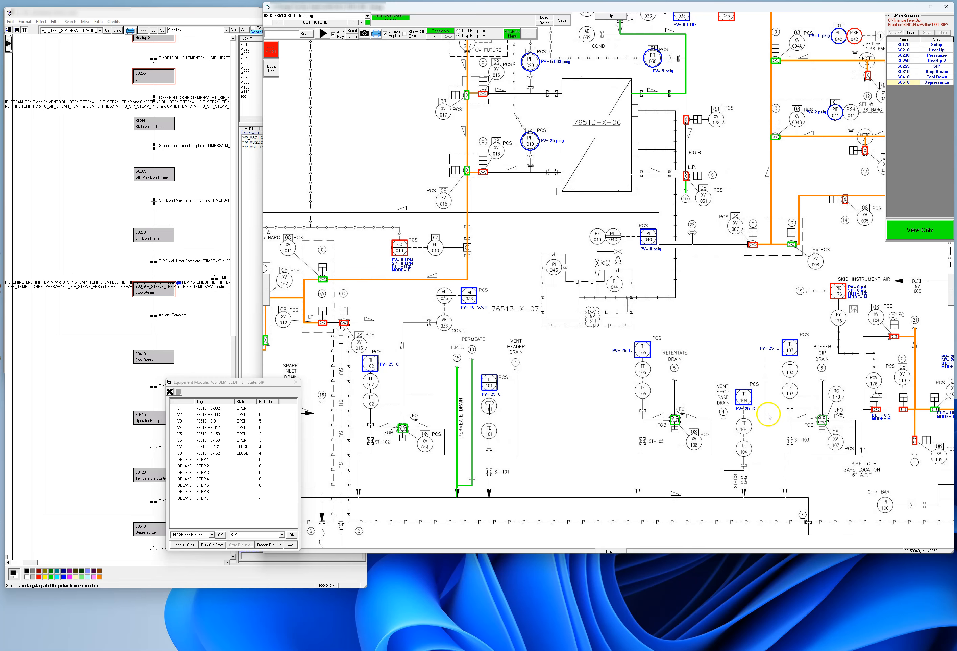
drag(748, 359, 438, 198)
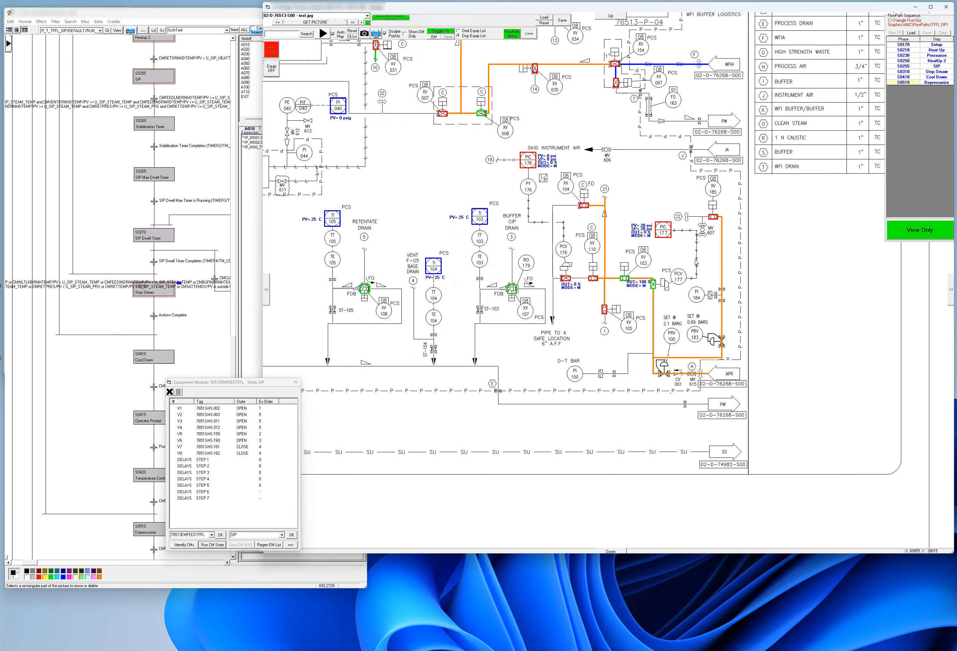
Step: Redisplay the saved flow path of step S0255 SIP and examine the lines around 76513-X-06 and pumps 76513-P-04 and 76513-P-05
click(903, 66)
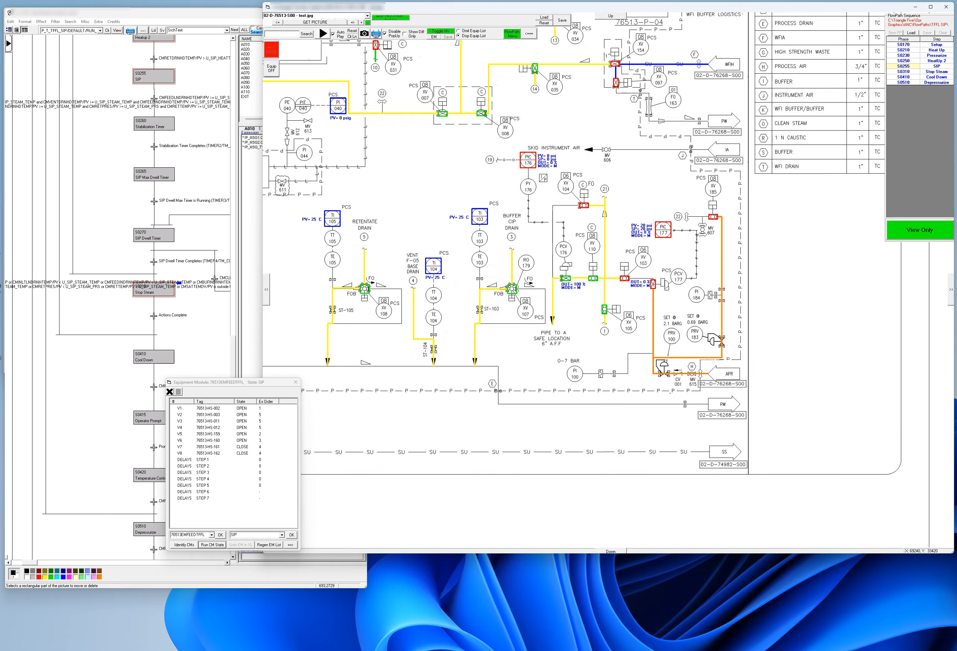
mouse_move(411, 175)
mouse_down()
mouse_move(732, 451)
mouse_move(795, 403)
mouse_move(765, 393)
mouse_move(762, 541)
mouse_move(724, 470)
mouse_move(552, 475)
mouse_up()
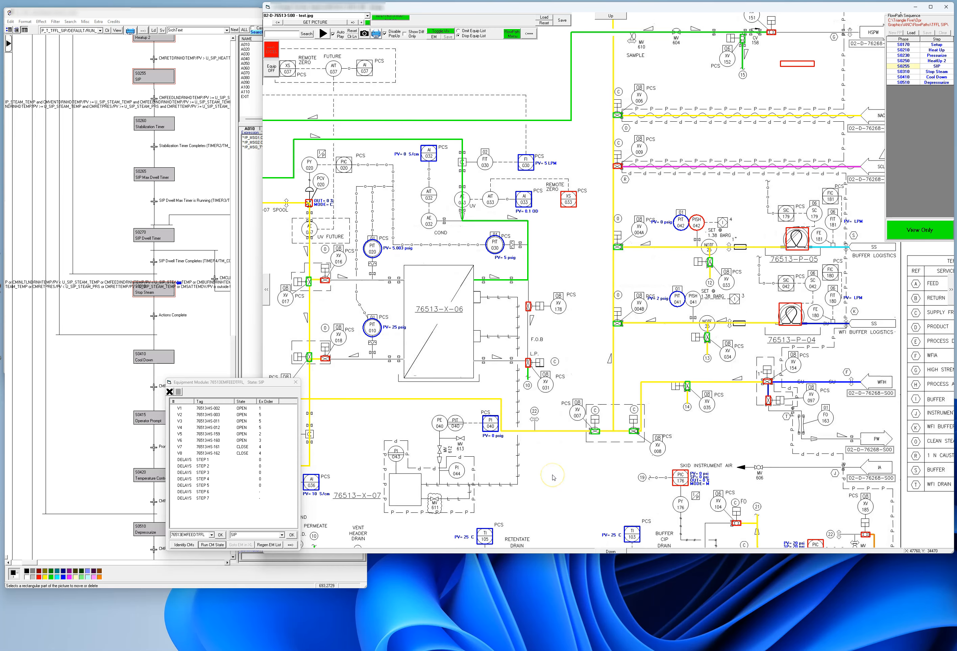